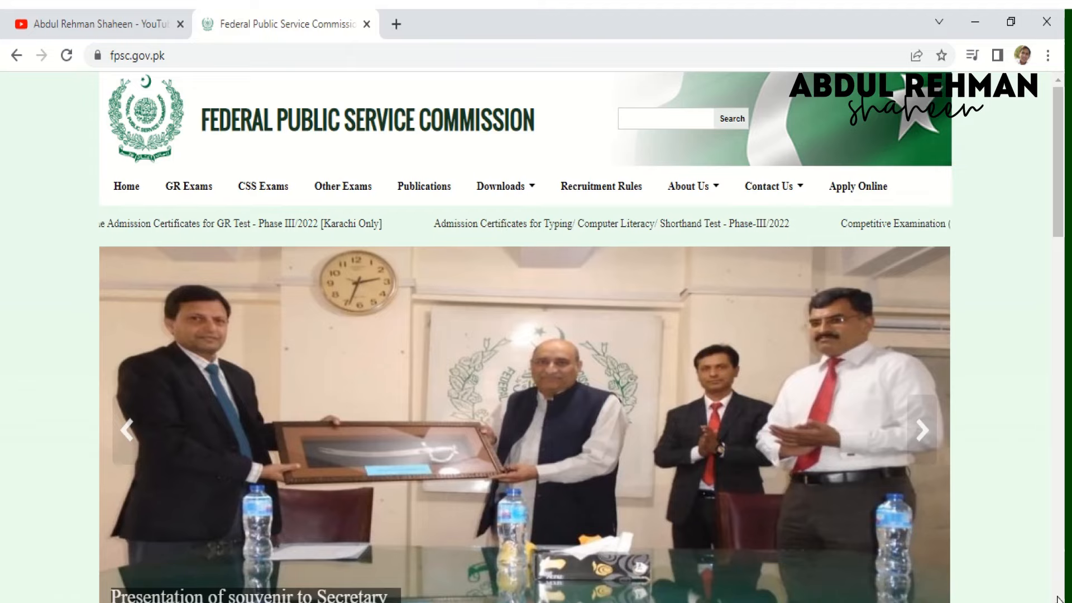
- Scroll down the FPSC homepage to view the results, notices and news
scroll(1061, 555, down, 15)
- Go from CSS Notices to the CSS MCQ Based Preliminary Test login and choose New user
scroll(1059, 424, up, 9)
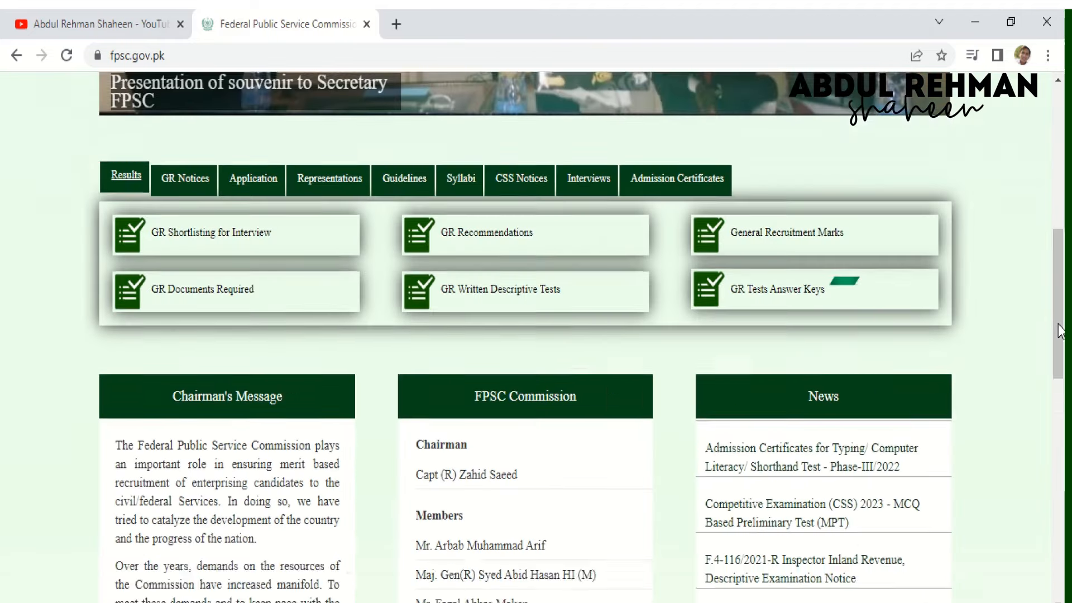
click(527, 219)
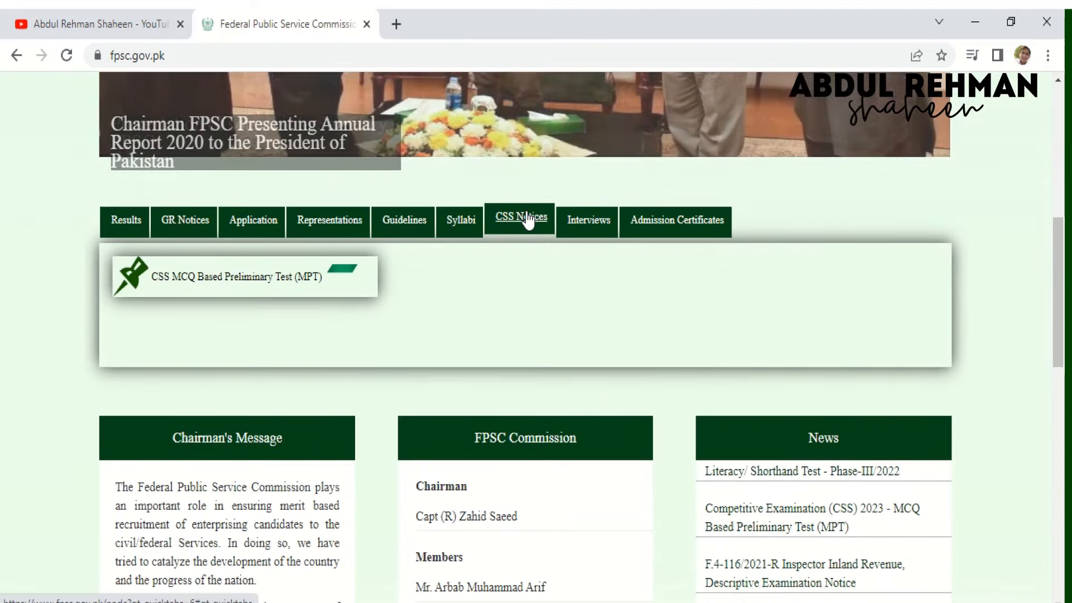
click(234, 280)
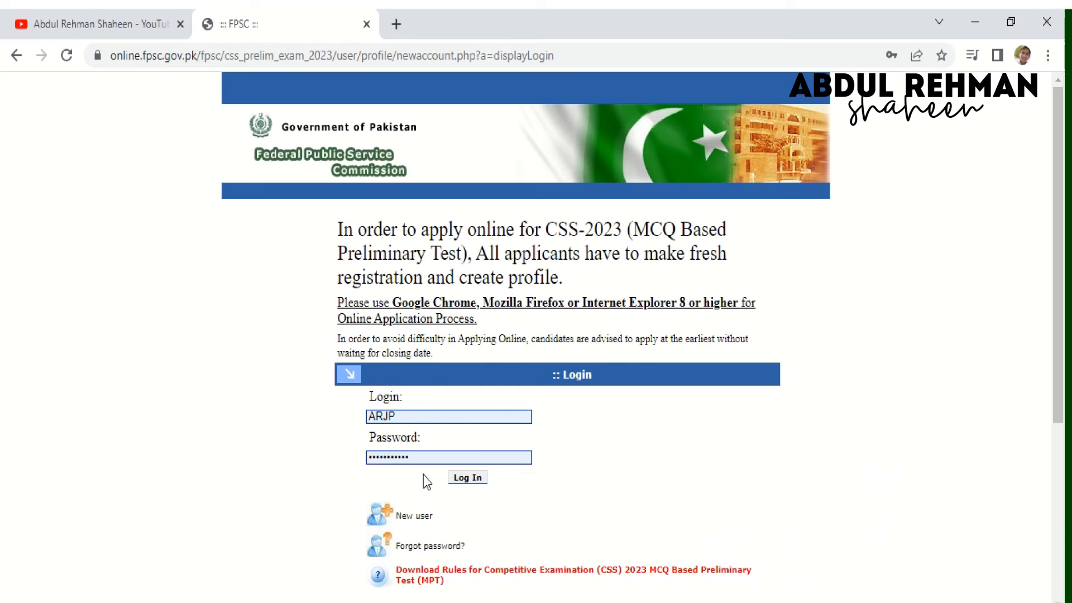
click(411, 517)
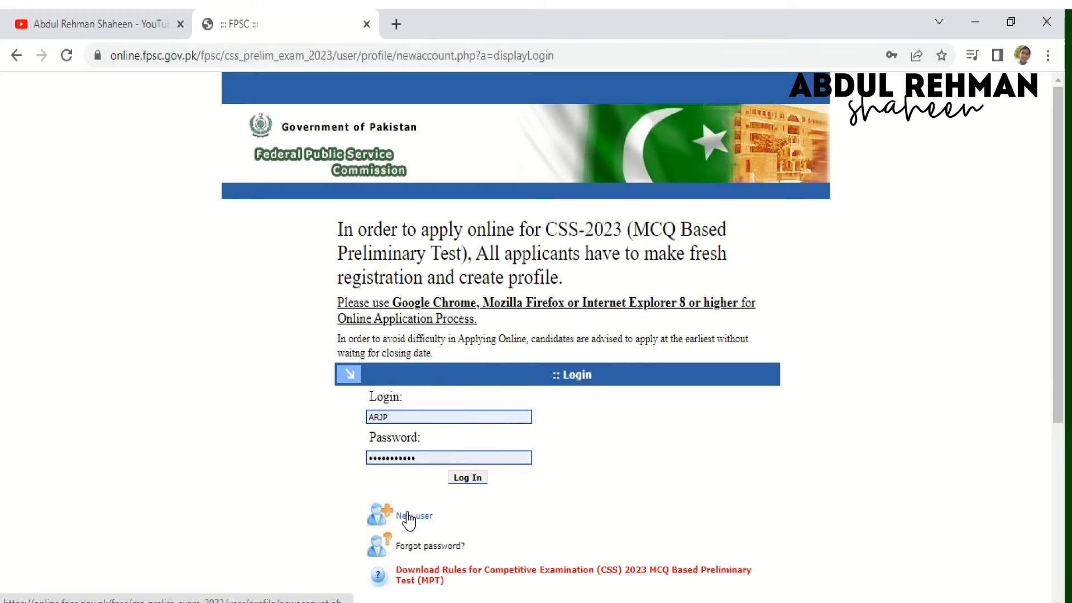
- Enter the candidate's full name and a login ID on the registration form
click(475, 328)
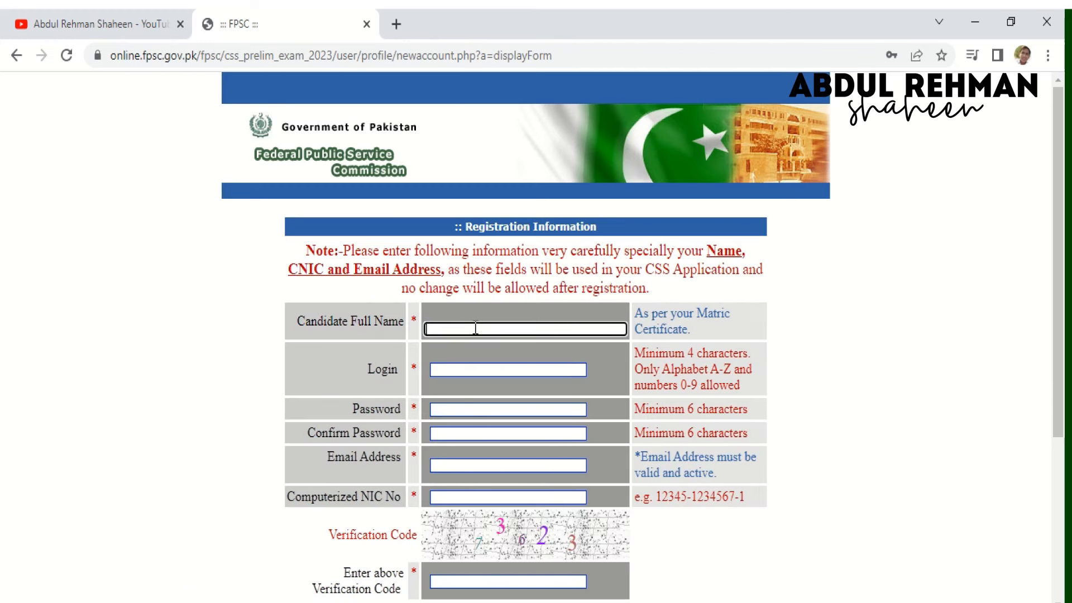
key(Tab)
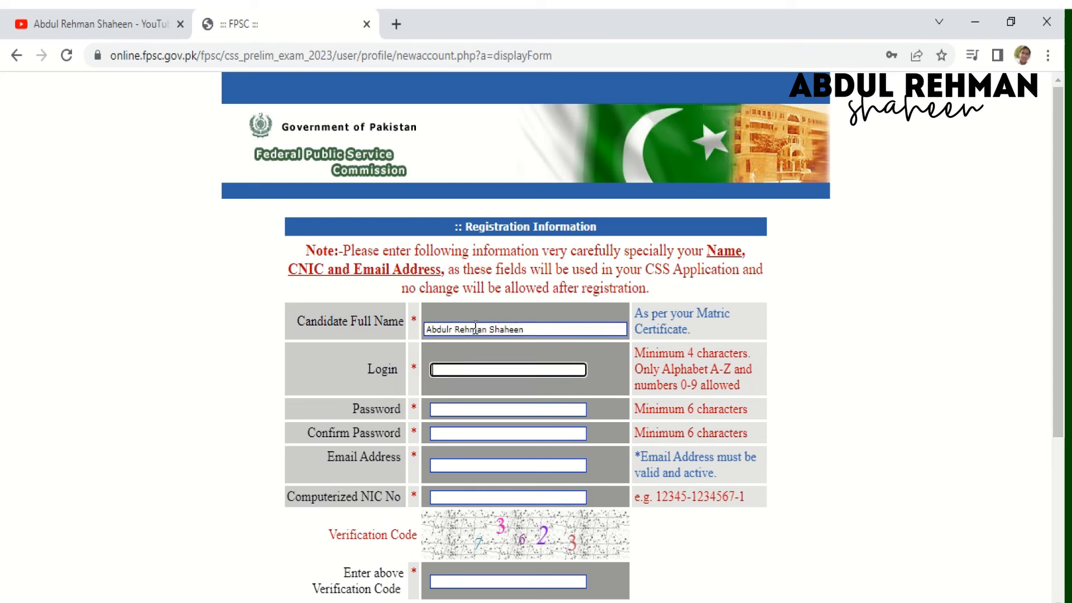
- Type the account password and a confirmation password
key(Tab)
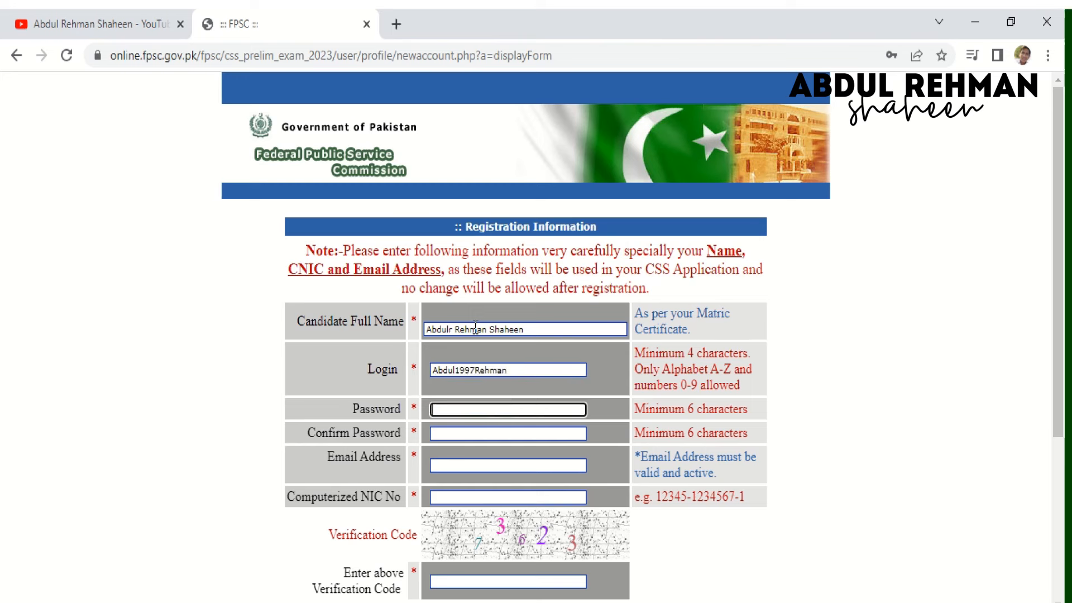
text(••••)
key(BackSpace)
key(BackSpace)
text(•••••••)
key(Tab)
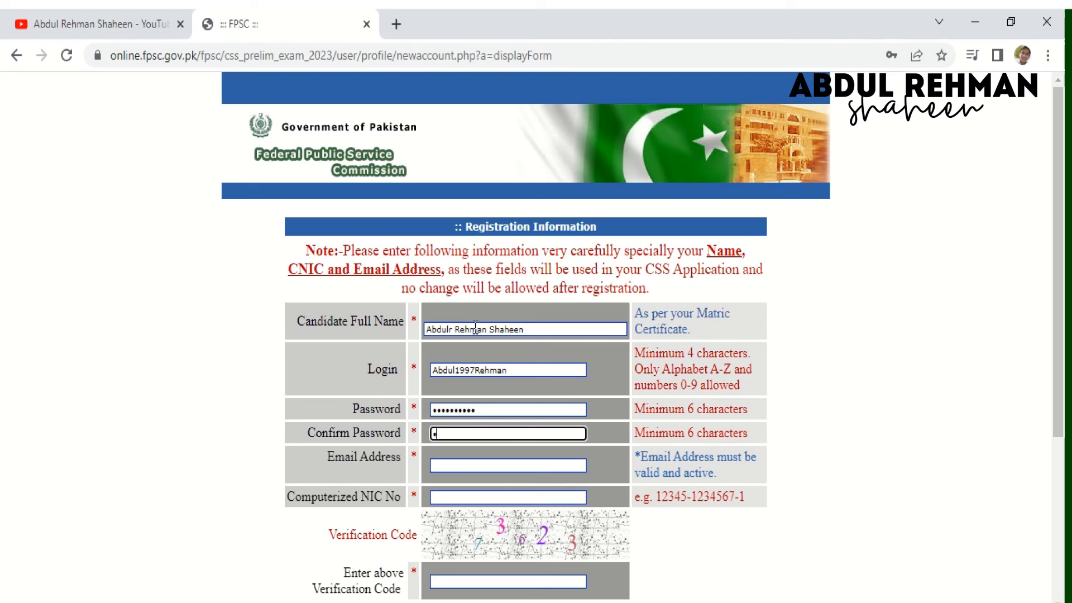
text(••••••••)
click(495, 464)
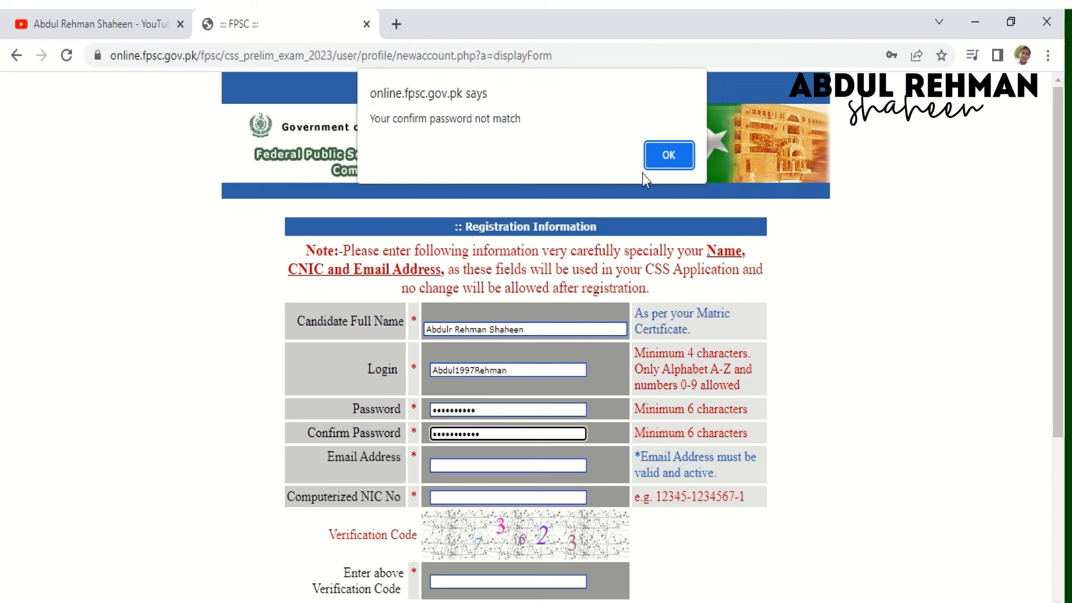
- Dismiss the mismatch alert and retype matching Password and Confirm Password entries
click(670, 156)
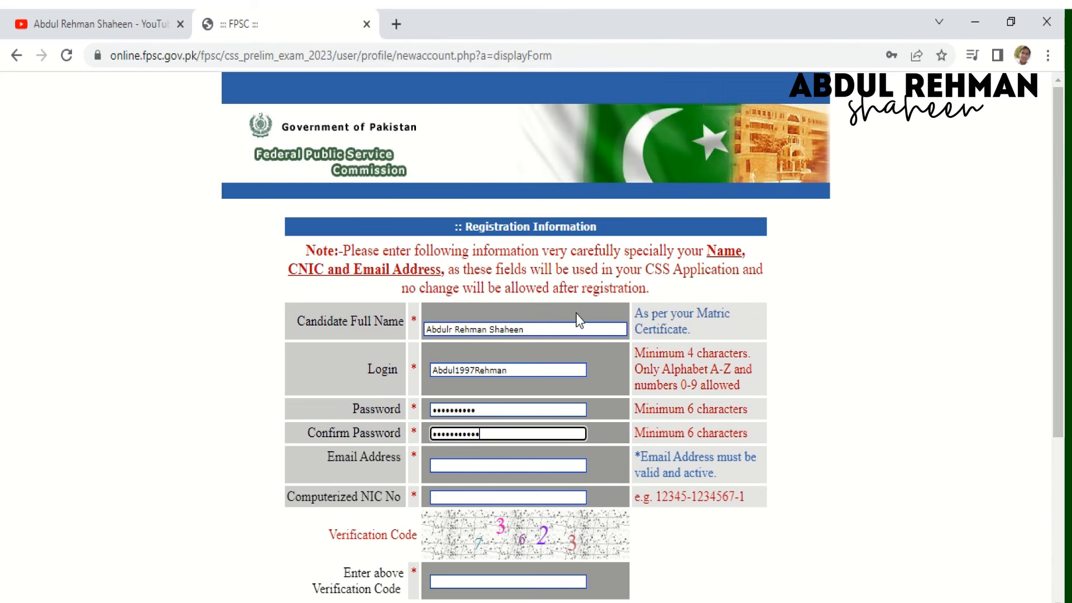
double_click(518, 433)
key(BackSpace)
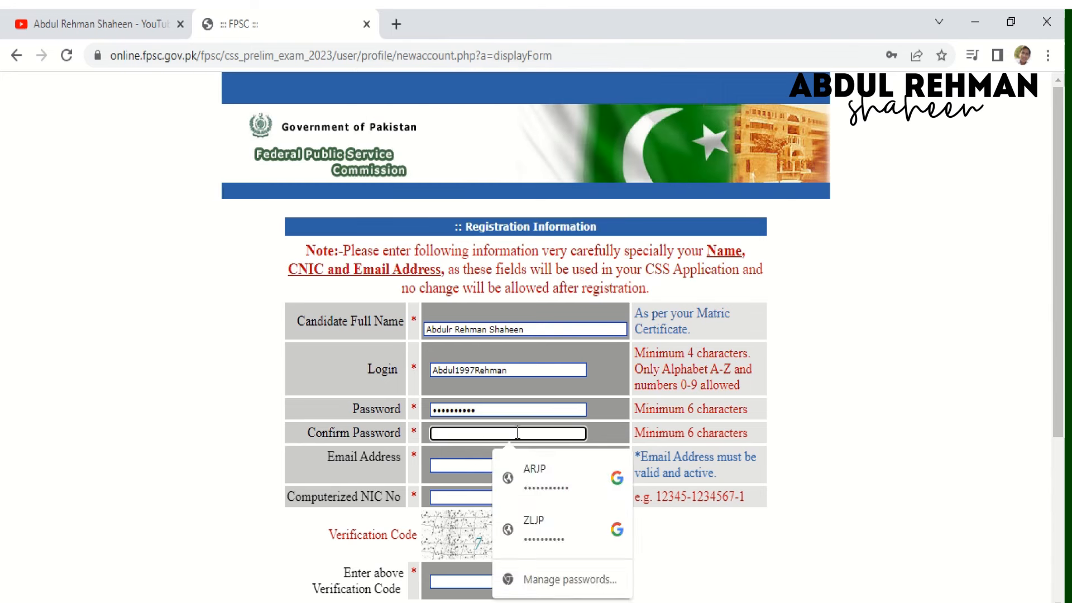
click(516, 412)
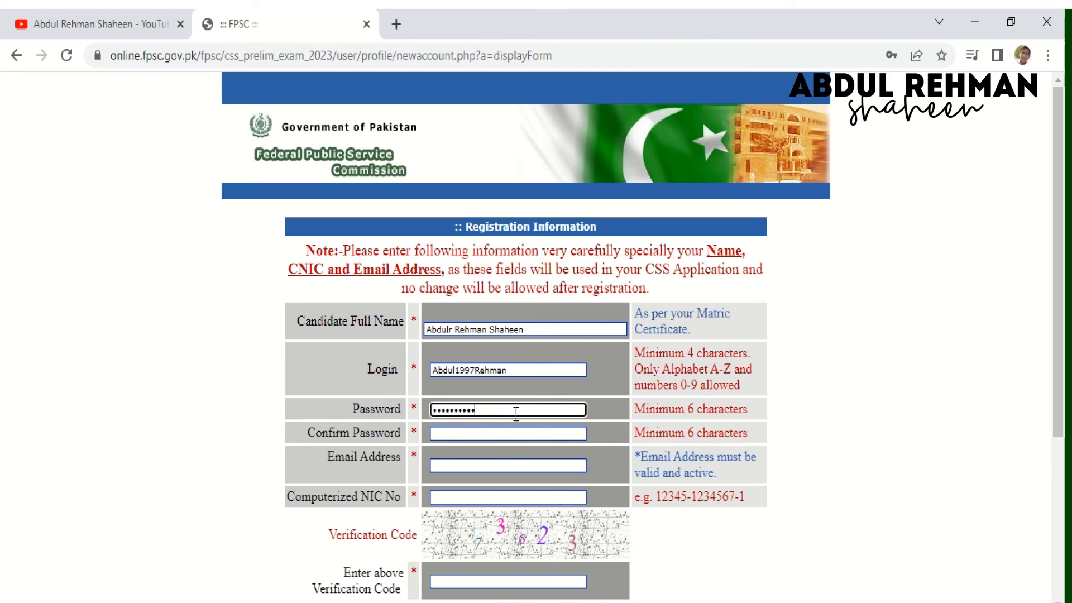
key(BackSpace)
key(BackSpace)
key(BackSpace)
key(BackSpace)
key(BackSpace)
key(BackSpace)
key(BackSpace)
key(BackSpace)
key(BackSpace)
text(a•••••••)
key(Tab)
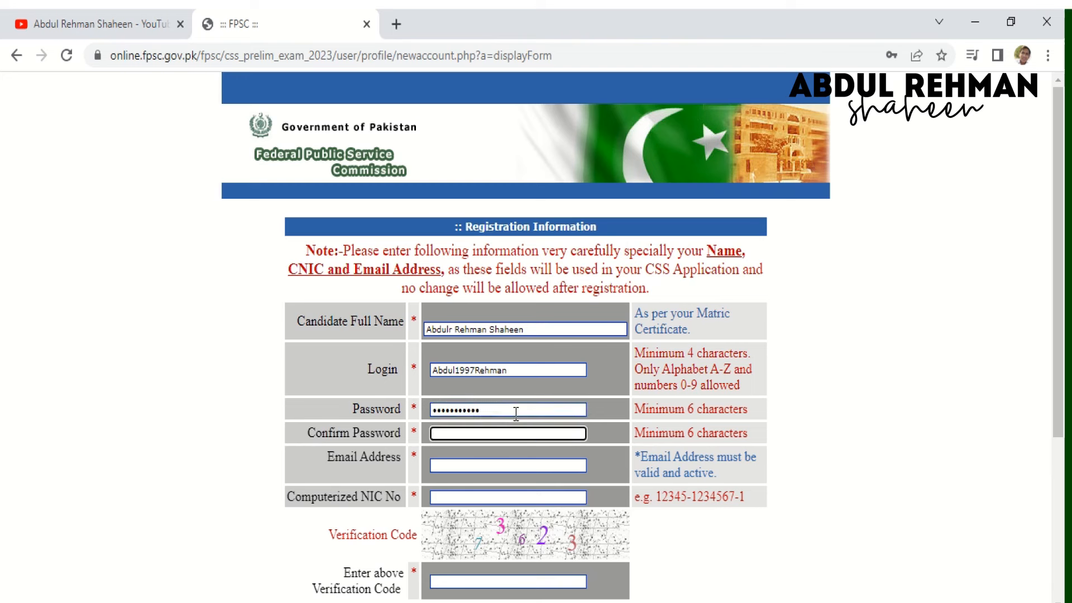
text(•••••••)
key(Tab)
- Complete the e-mail address, then enter the CNIC number and the verification code
text(•••••)
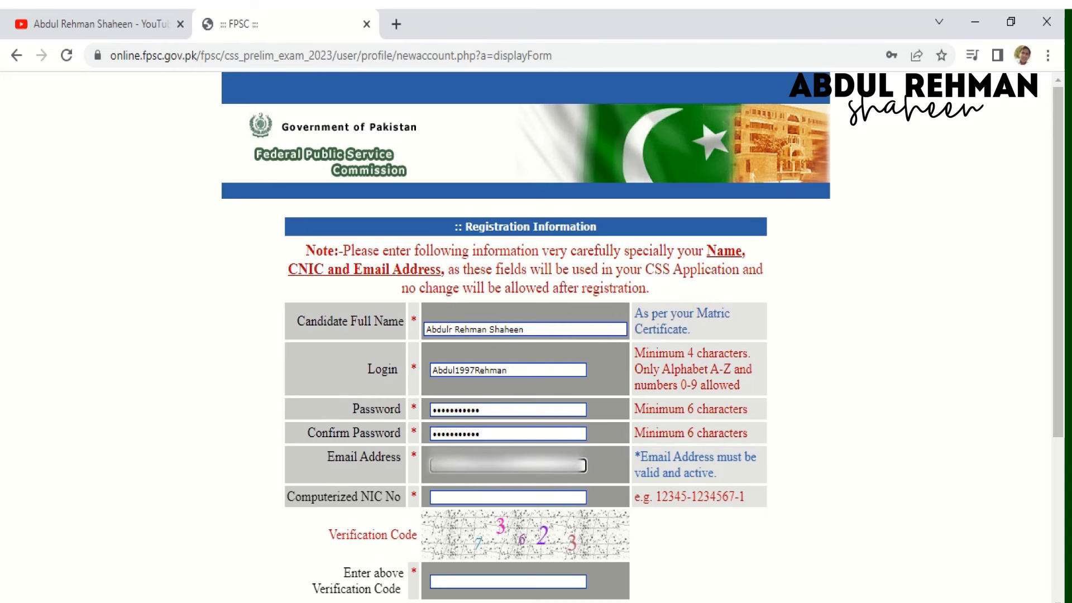
key(BackSpace)
key(BackSpace)
key(BackSpace)
key(BackSpace)
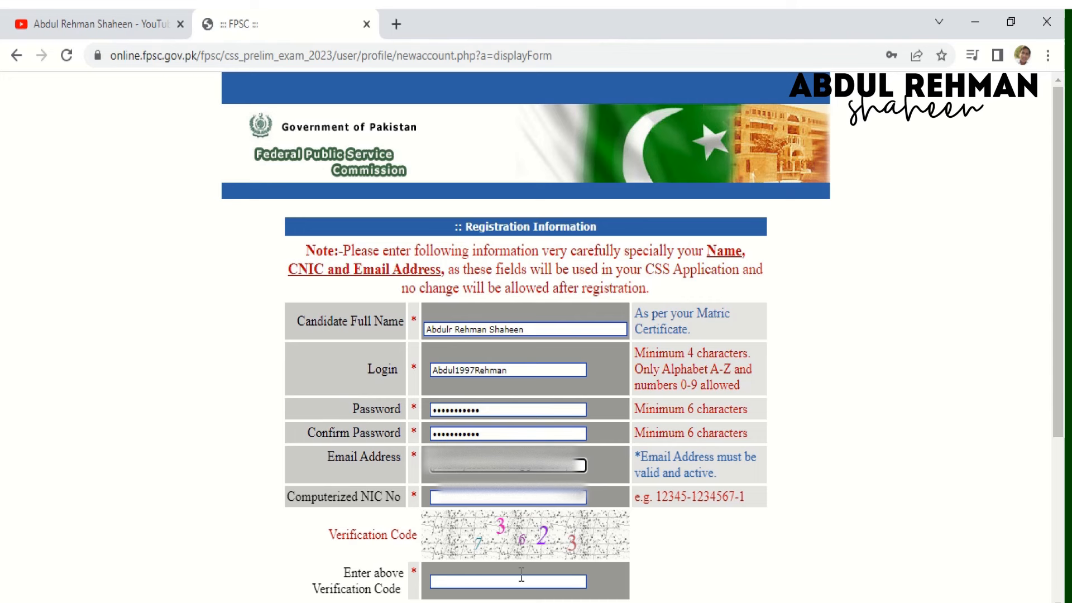
click(517, 498)
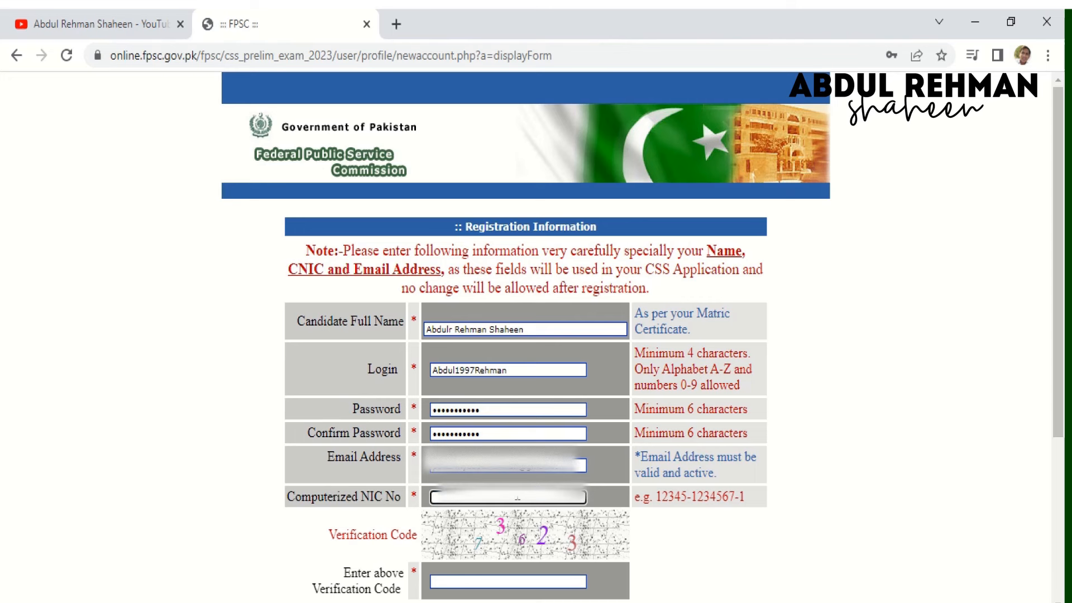
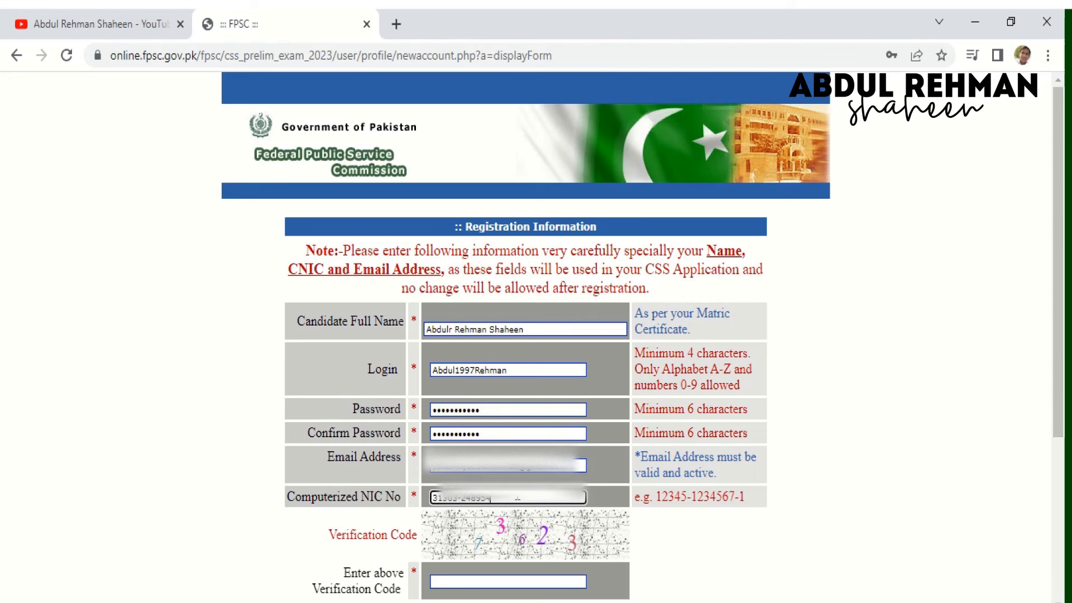
click(473, 581)
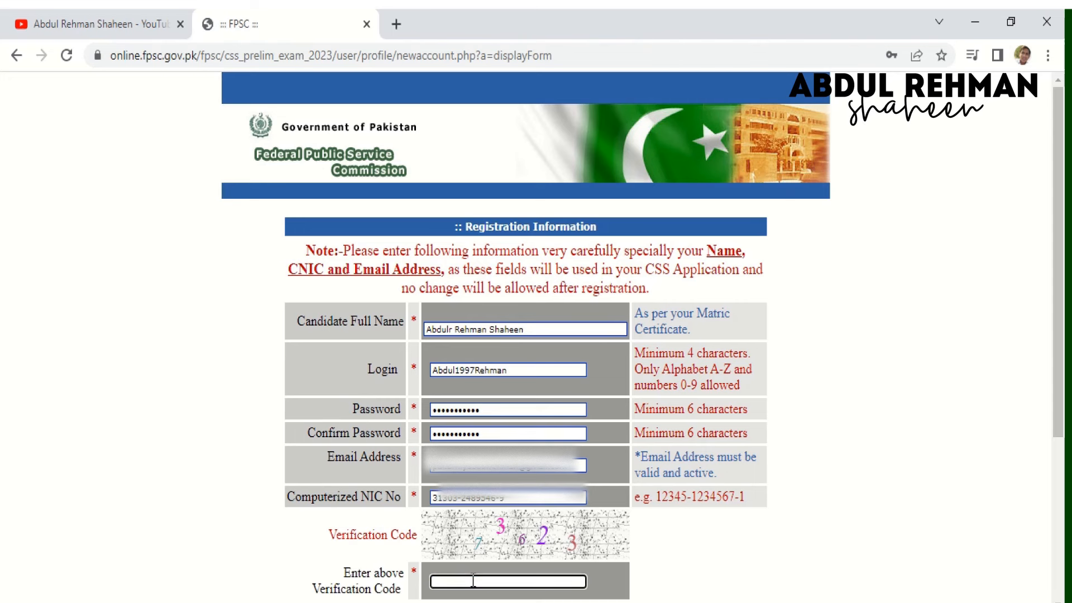
text(36233)
- Remove the stray letter from the candidate's name and submit the registration
click(452, 325)
key(BackSpace)
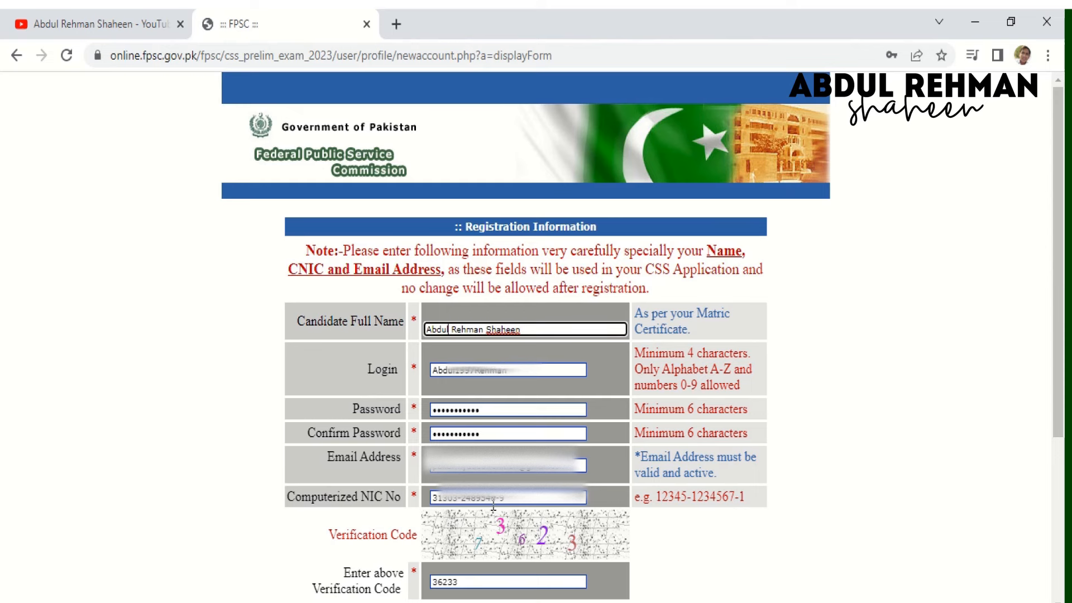
click(678, 541)
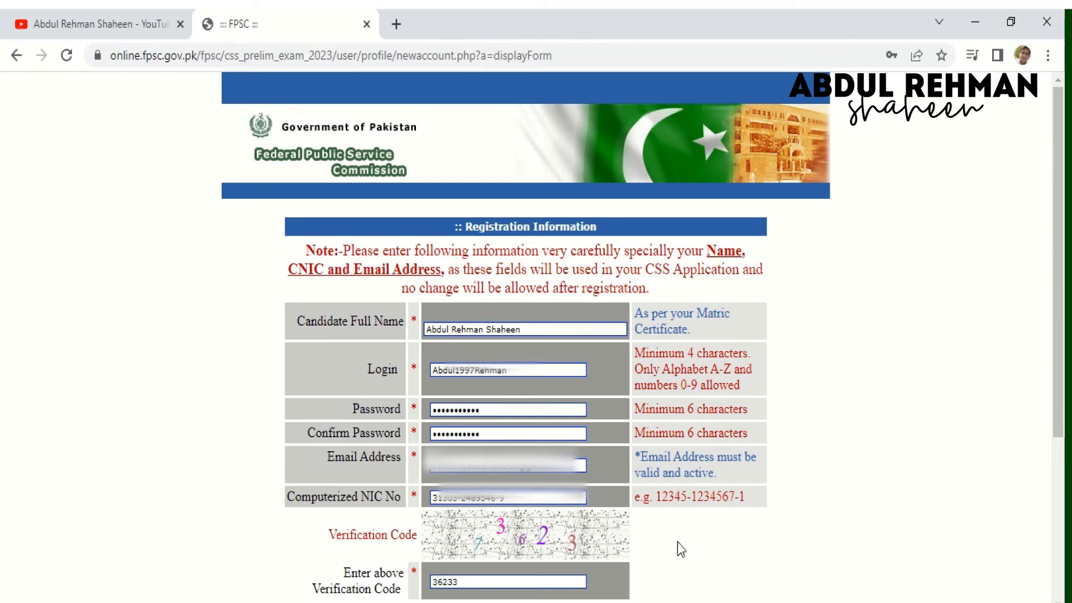
scroll(678, 542, down, 1)
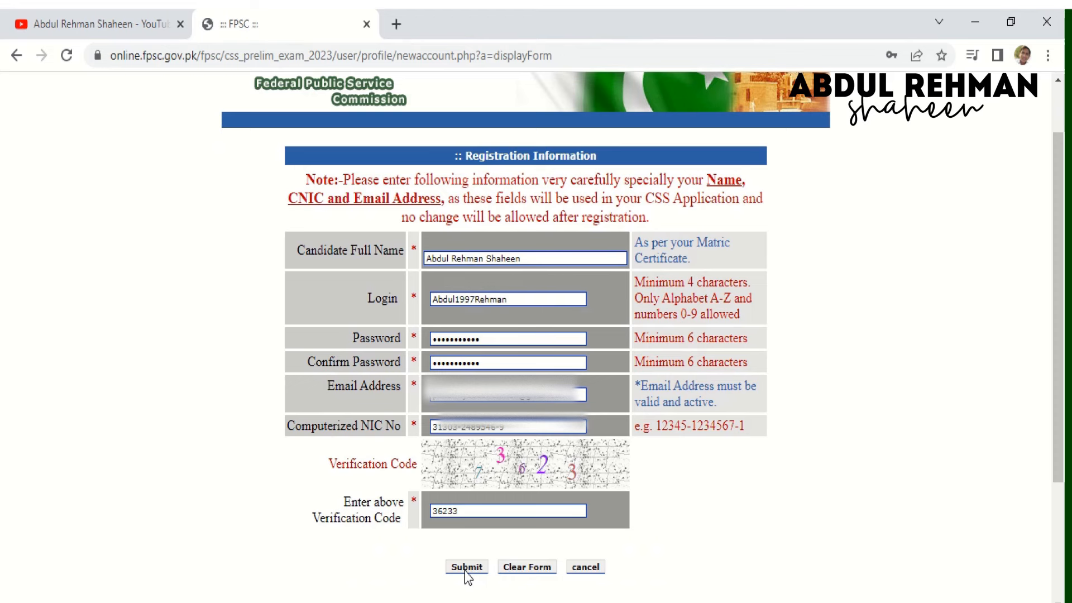
click(467, 567)
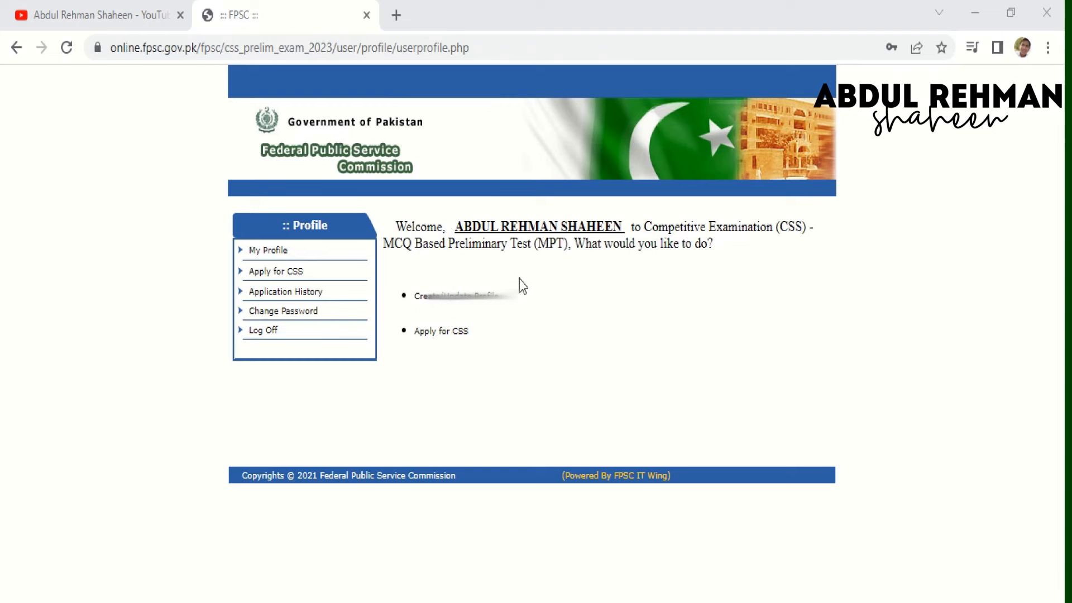
- Go to Create/Update Profile and open the CSS applicant details form
click(464, 298)
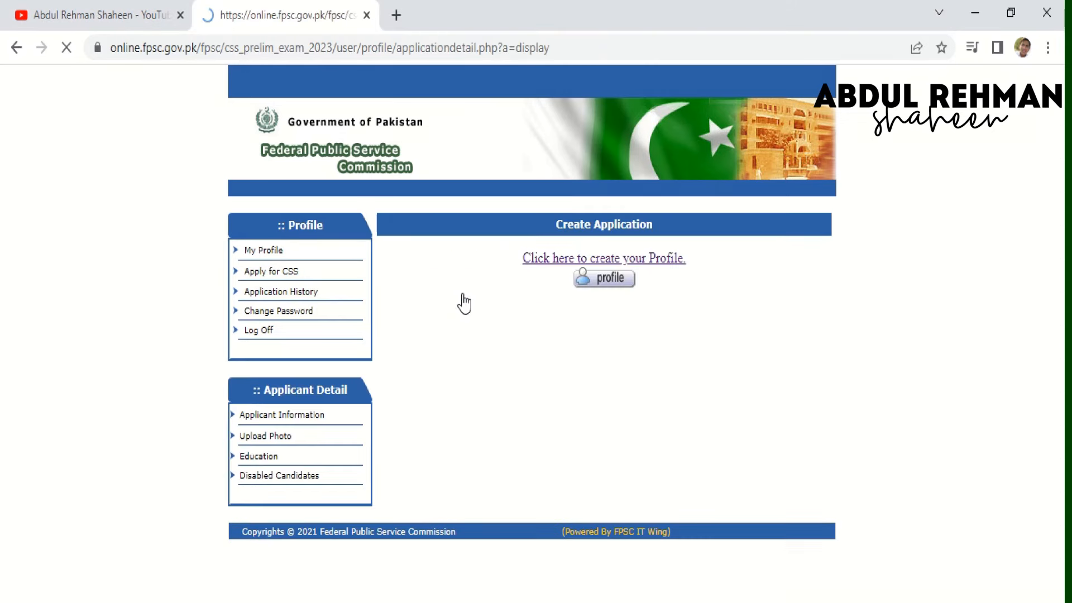
click(604, 280)
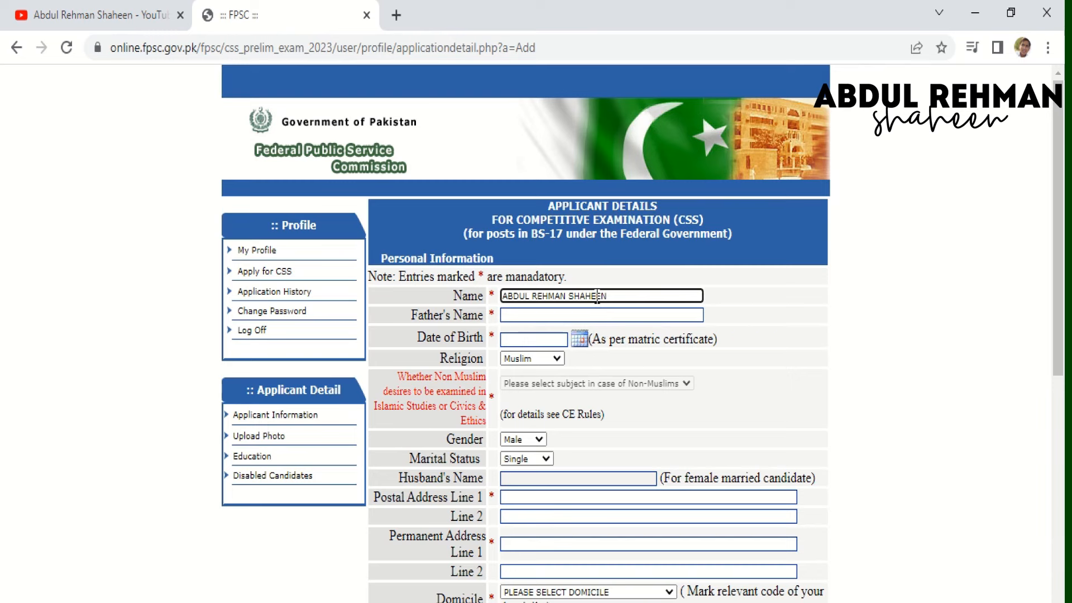
click(564, 320)
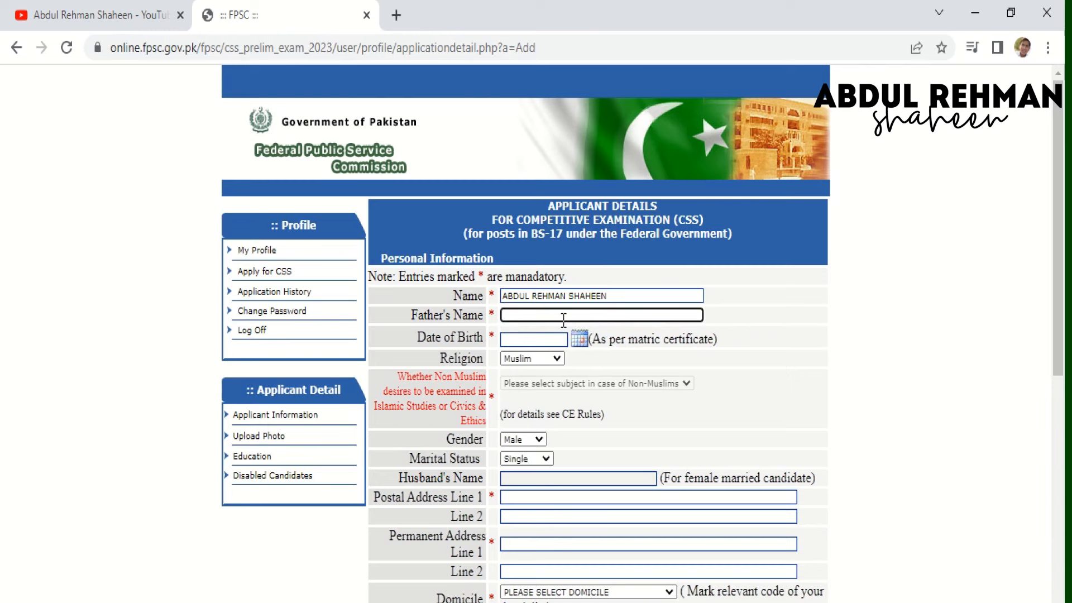
click(581, 341)
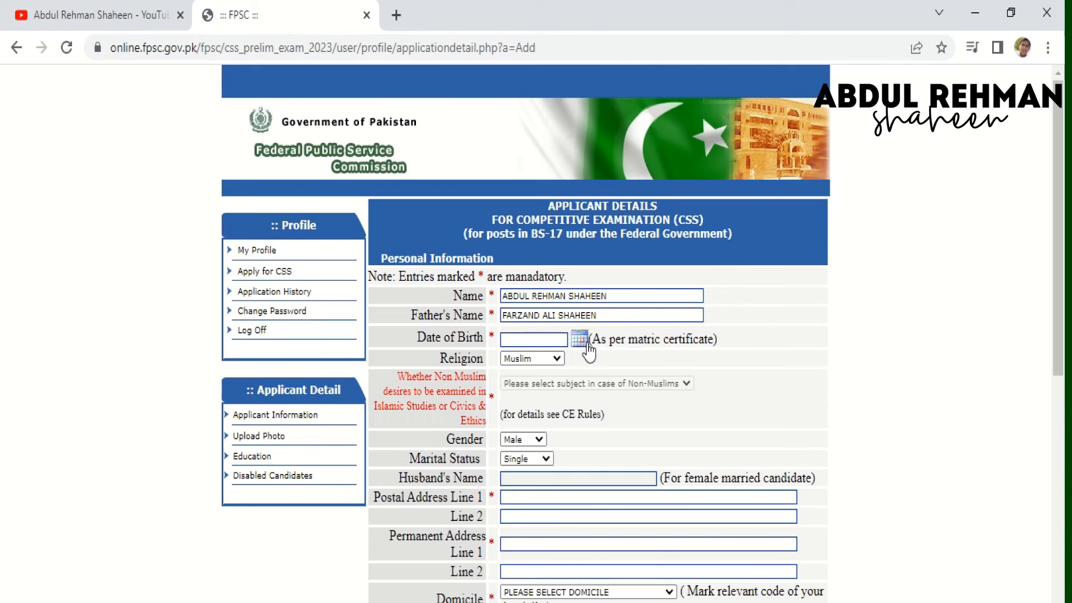
click(628, 364)
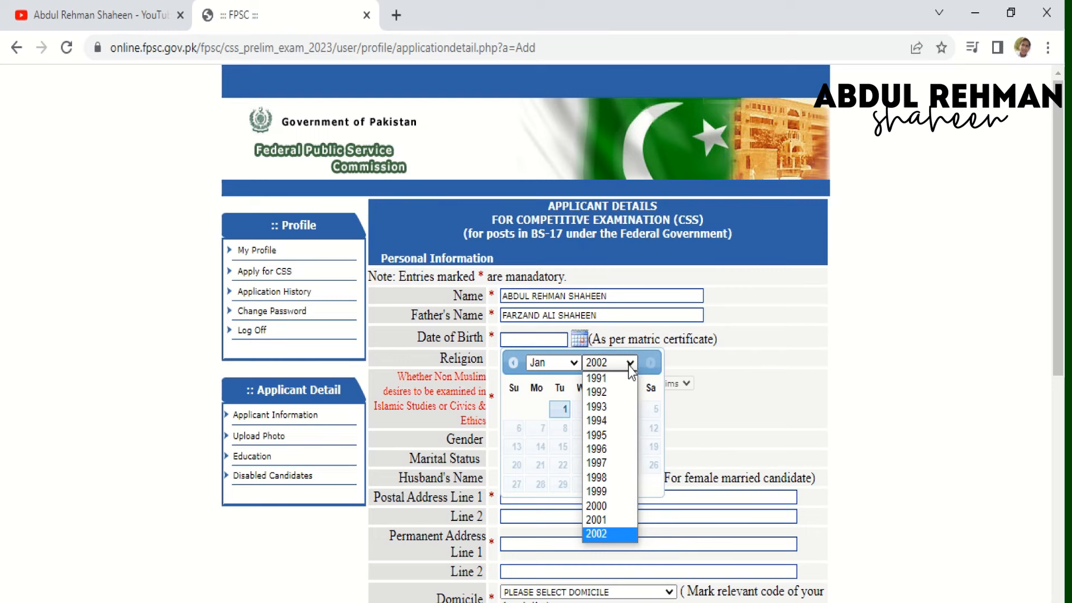
click(600, 463)
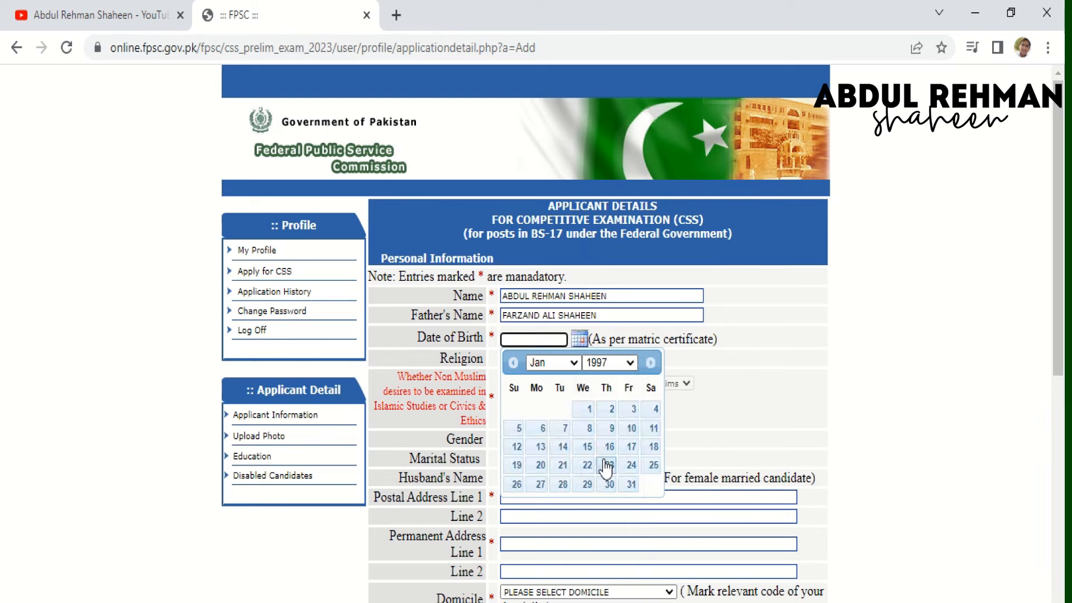
click(576, 364)
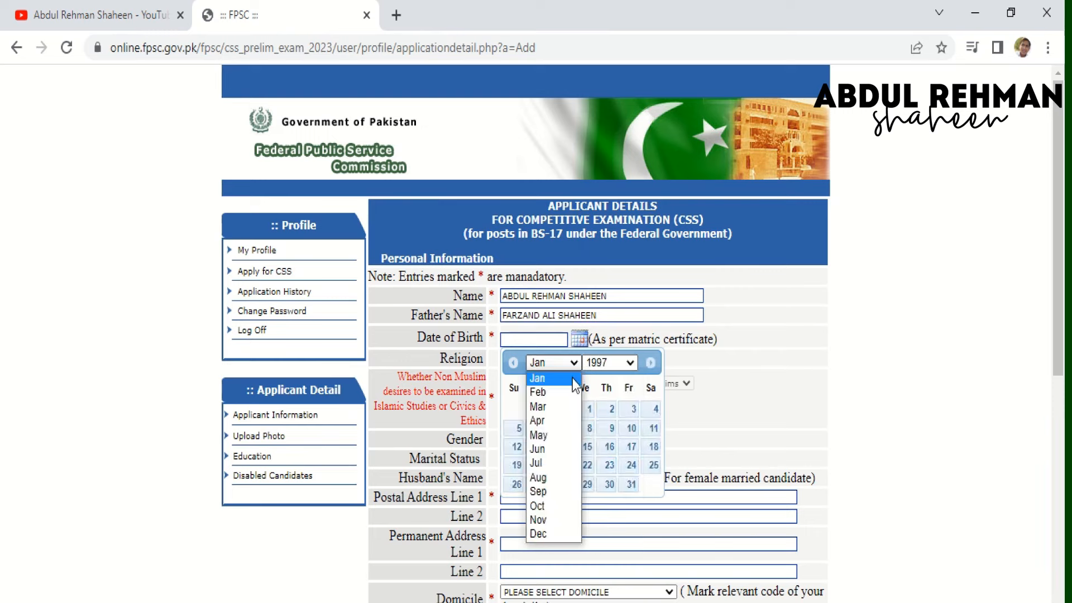
click(555, 437)
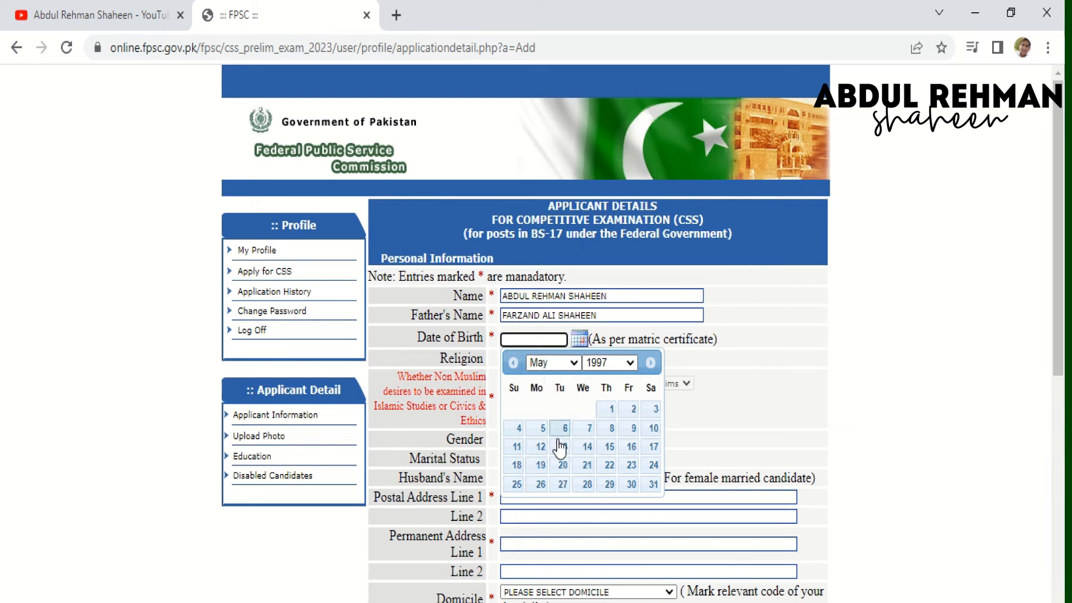
click(585, 484)
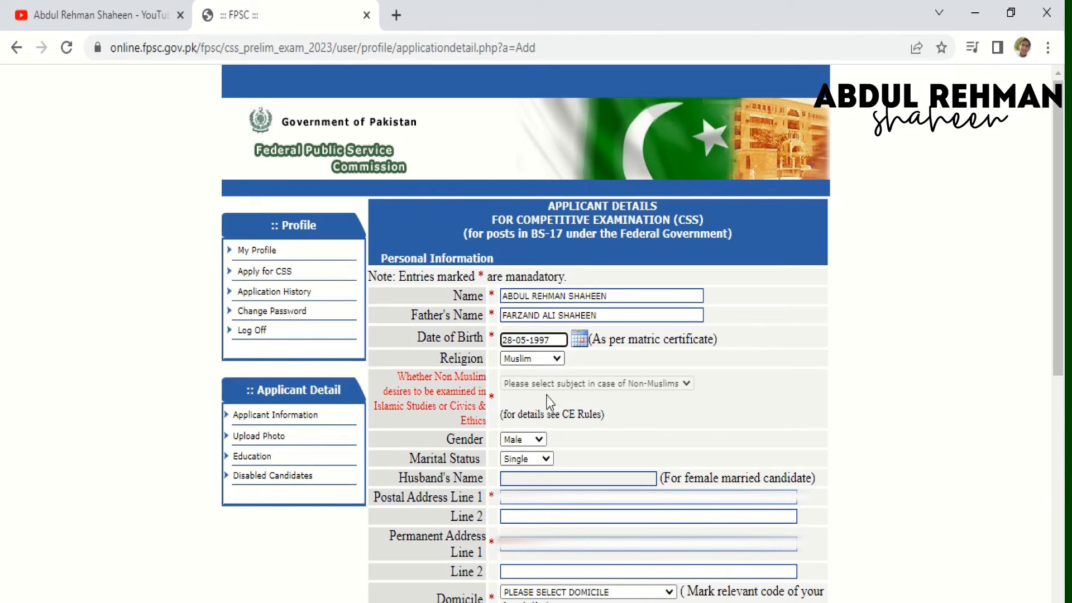
- Choose Married, type the postal address, and fill Permanent Address Line 1 from the suggestion
click(535, 460)
click(529, 484)
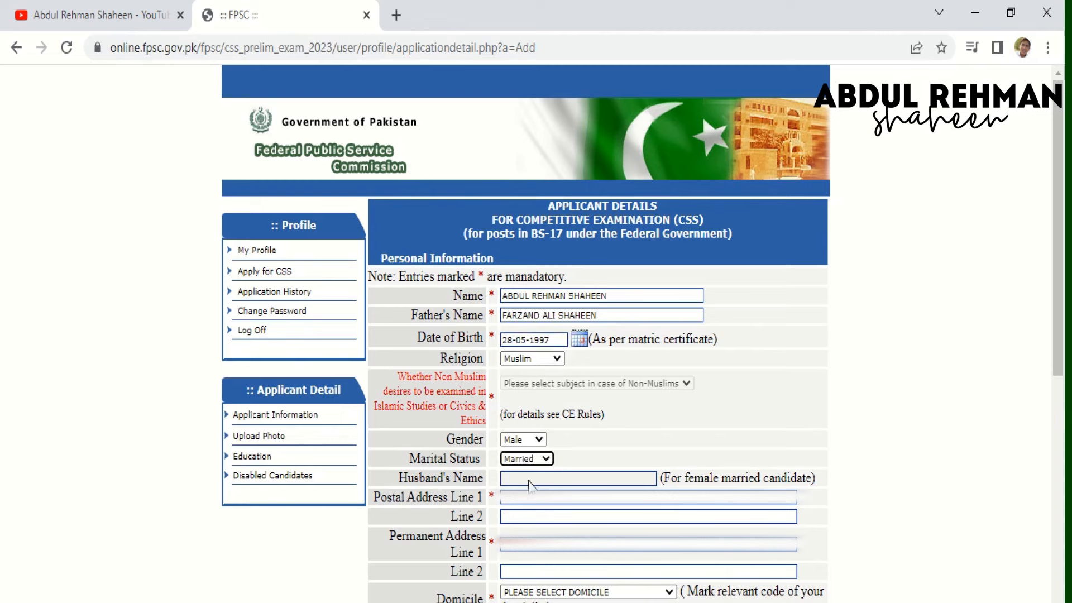
click(516, 502)
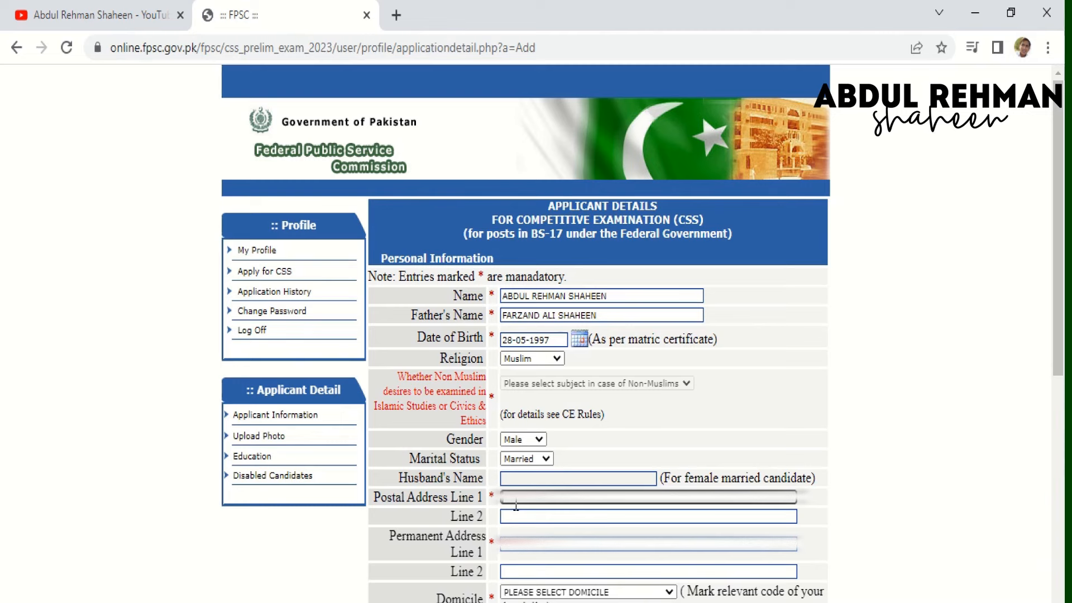
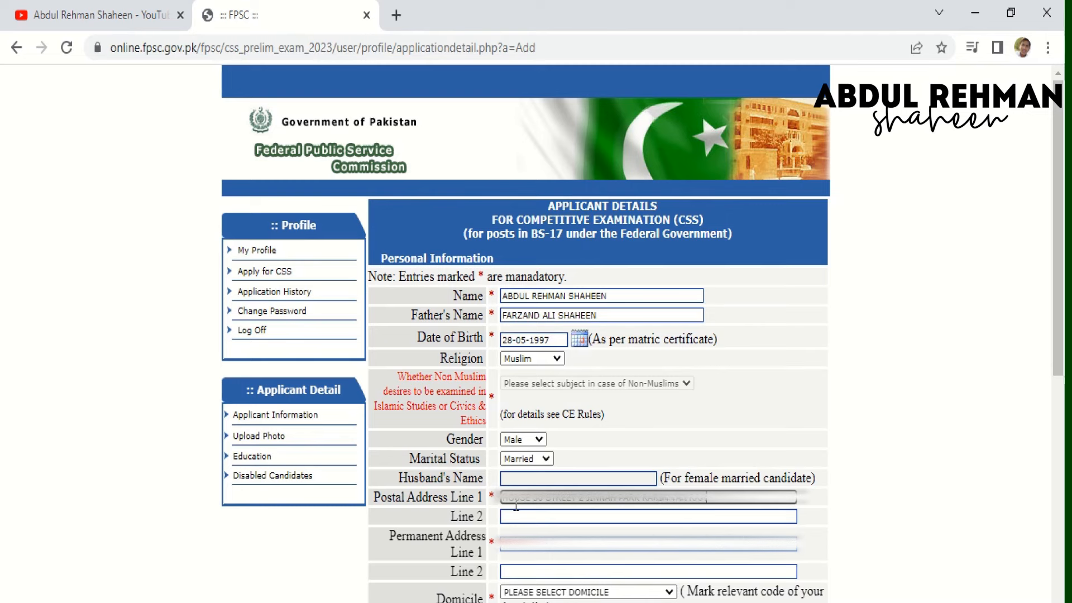
click(545, 543)
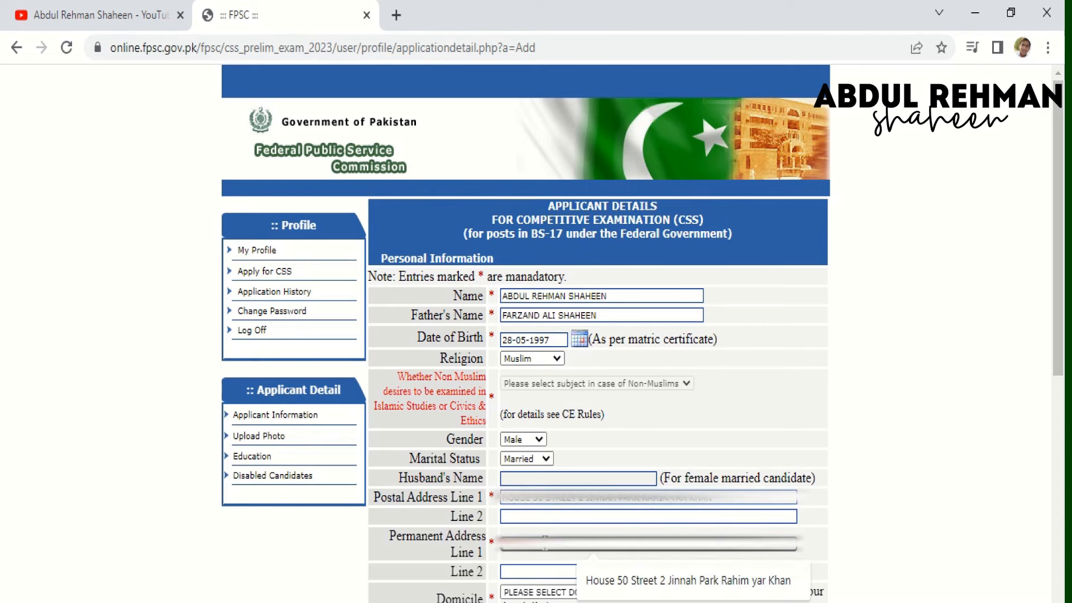
click(632, 579)
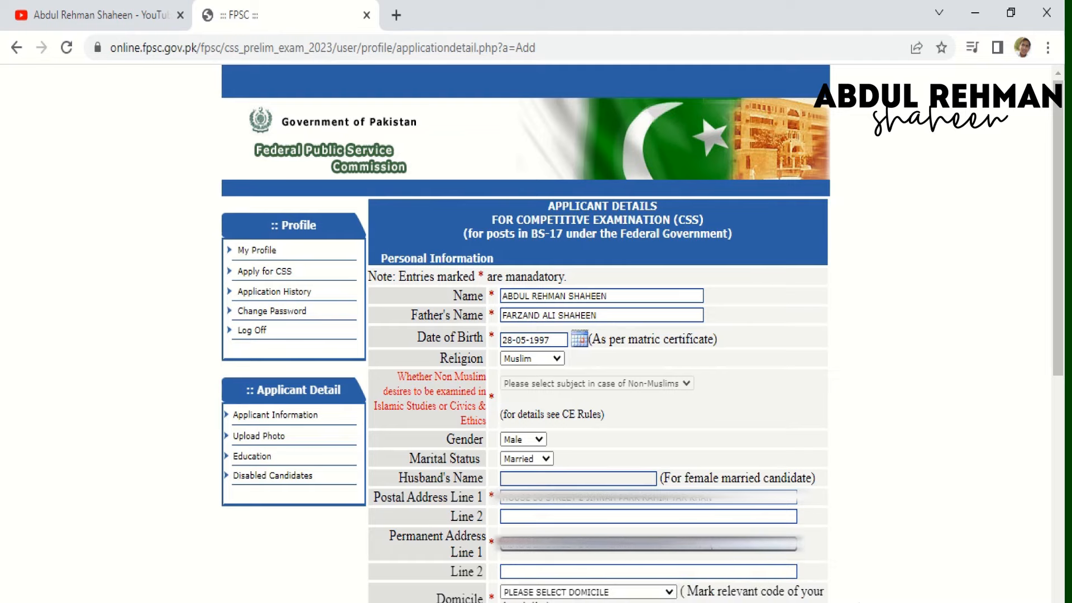
- Choose PUNJAB as domicile and RAHIM YAR KHAN as district from the dropdowns
scroll(1055, 590, down, 3)
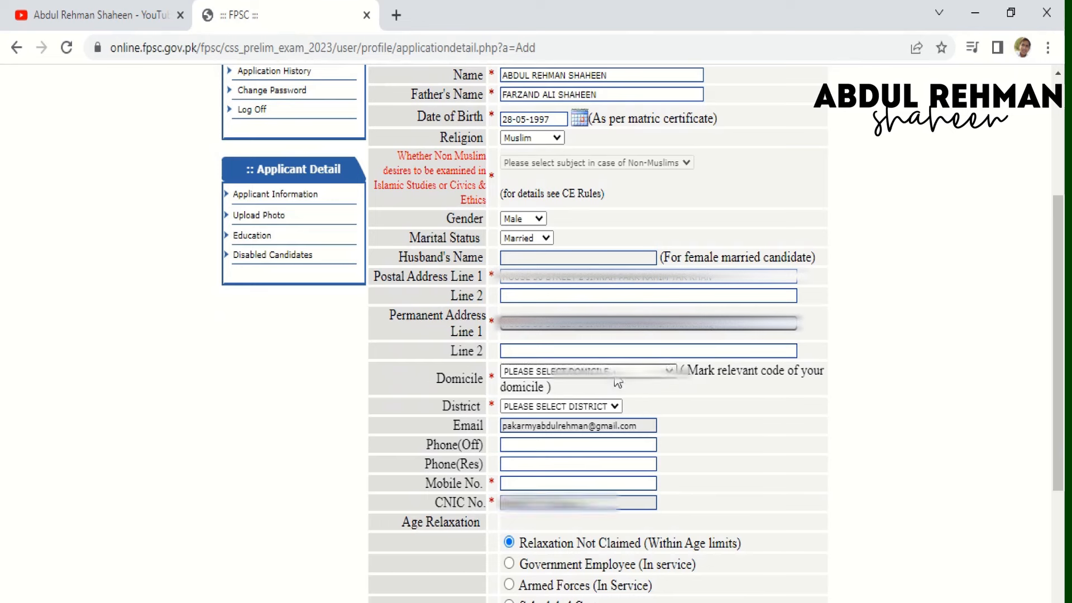
click(617, 378)
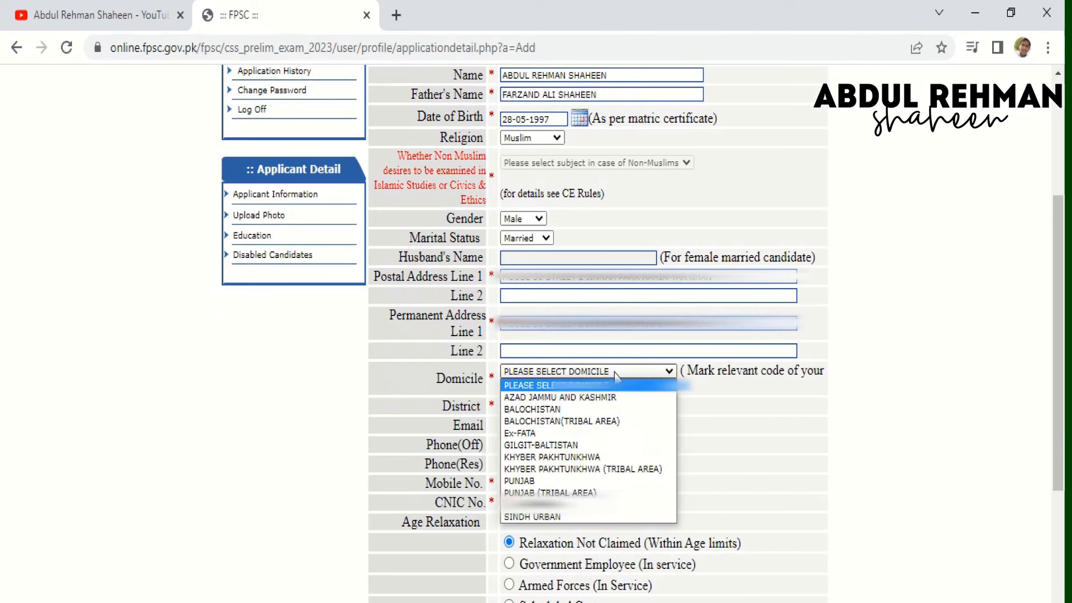
click(556, 482)
click(537, 411)
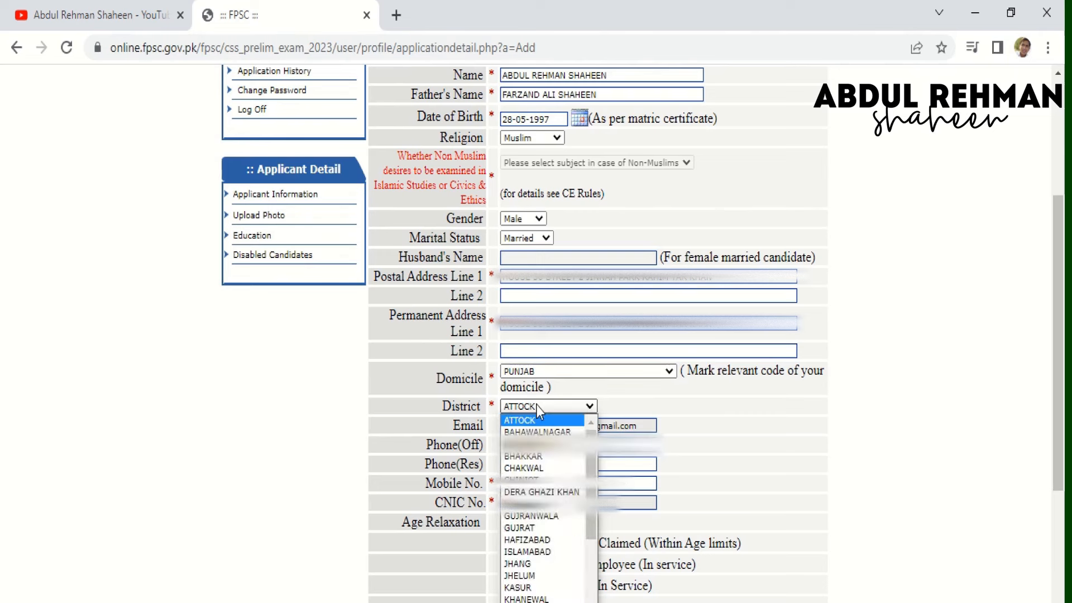
key(r)
click(539, 411)
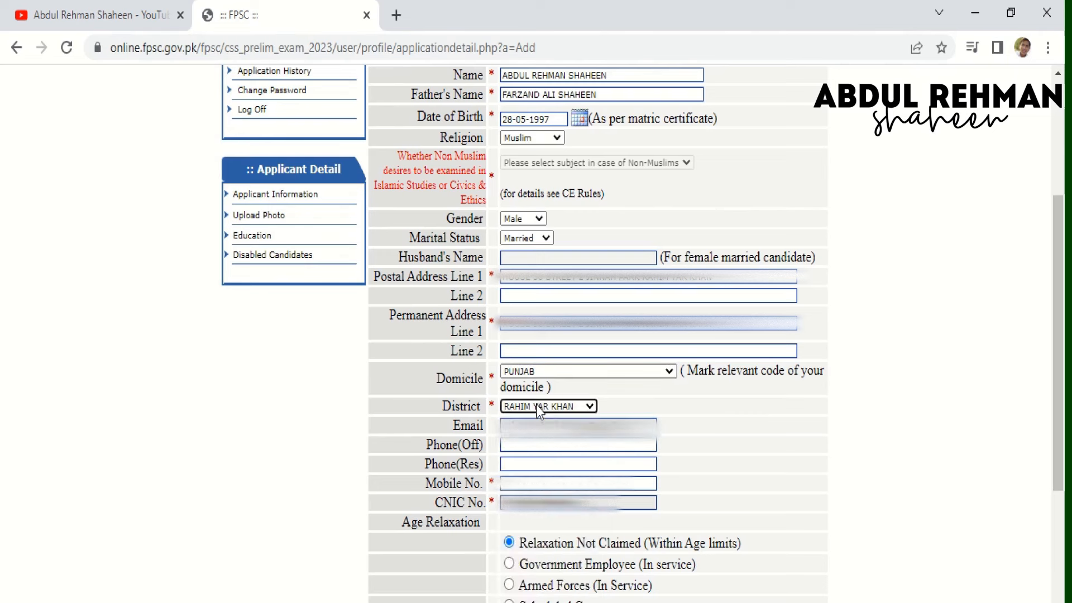
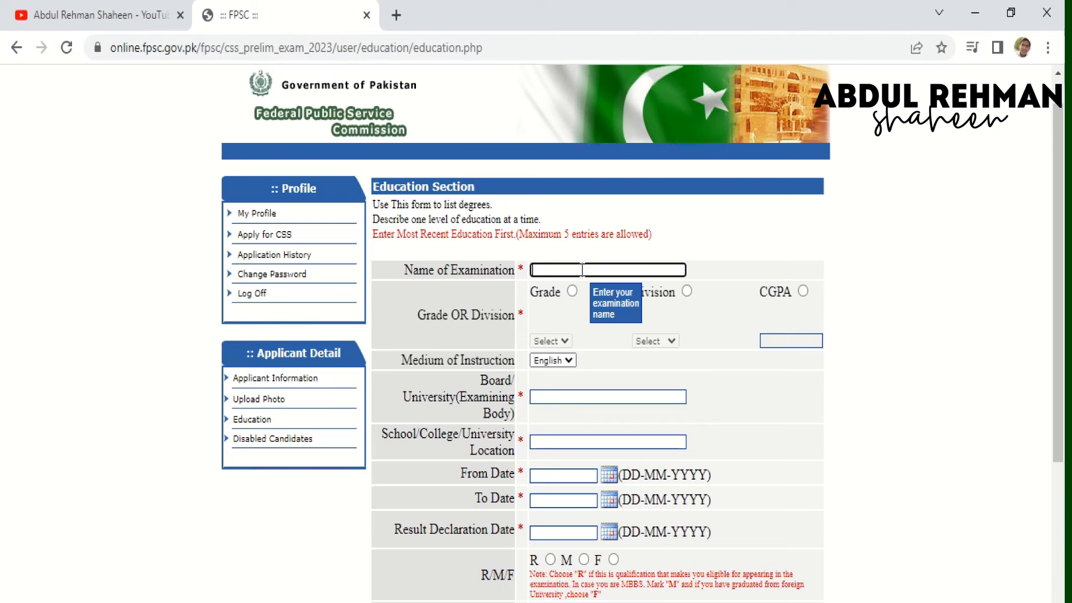
- Name the examination MASTERS IN BOTANY and set its result to First division
text(MASTR)
text(ERS)
text( IN BOTANY)
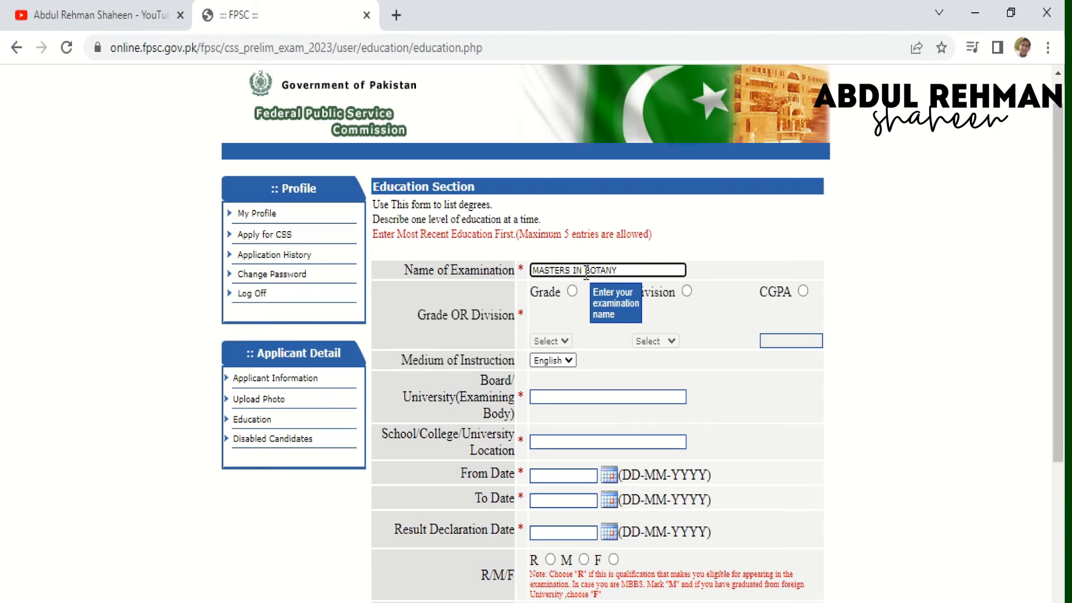
click(686, 292)
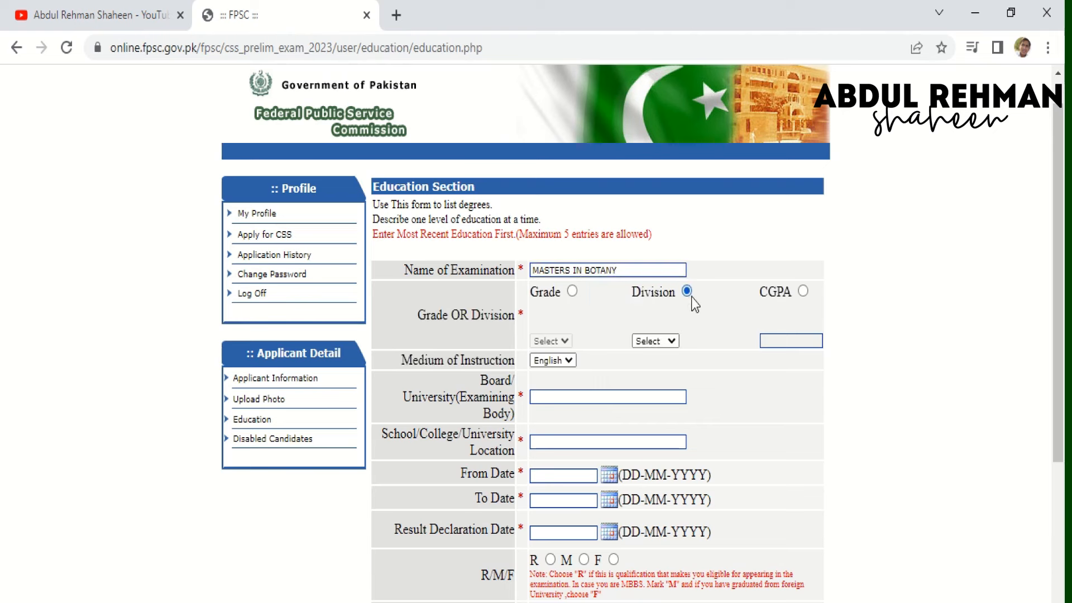
click(655, 340)
click(660, 367)
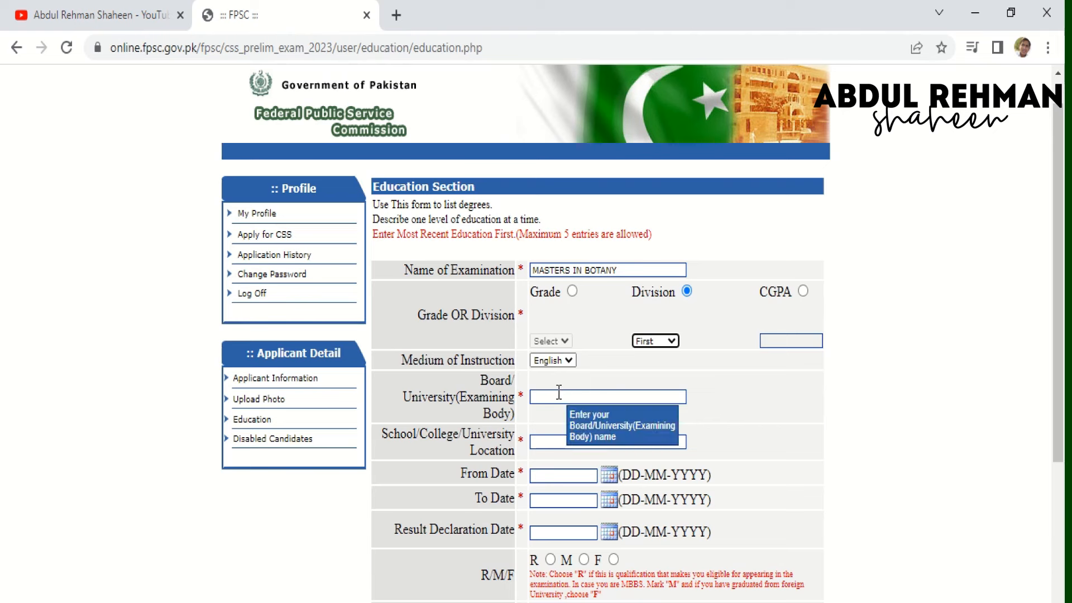
- Enter ISLAMIA UNIVERSITY OF BAHAWALPUR as the university and begin the Khawaja Farid College location
click(559, 395)
text(IS)
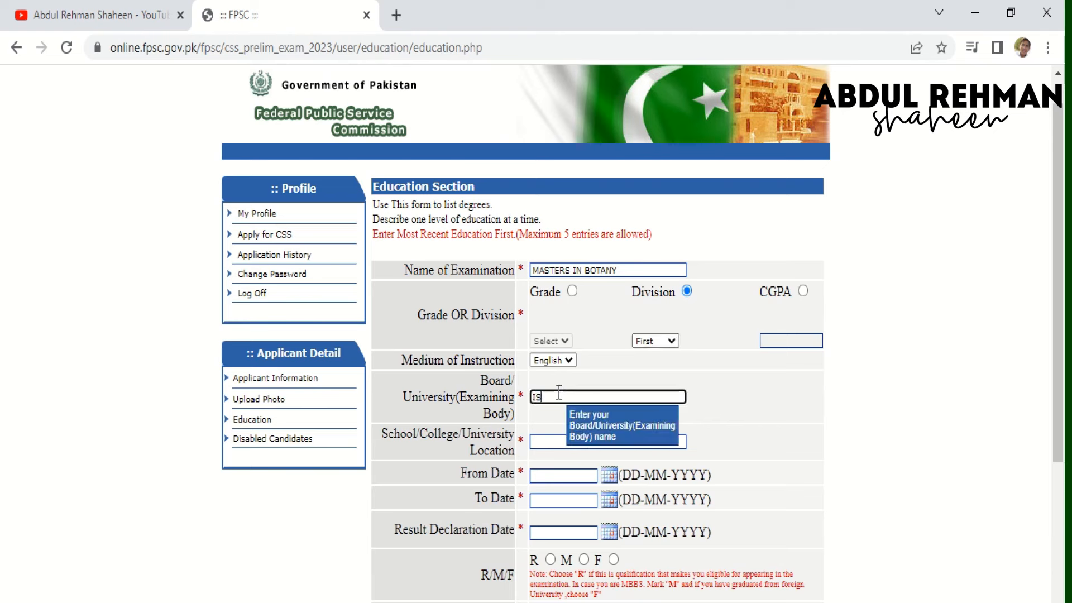
text(LAMIA UNIVERSITY I)
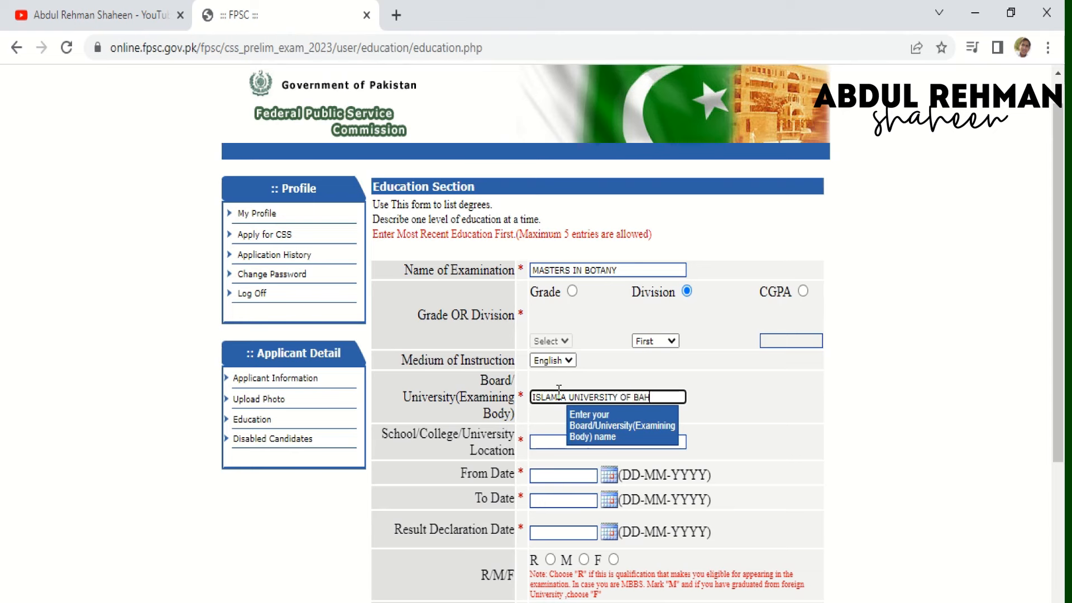
text(F BAHAWAL)
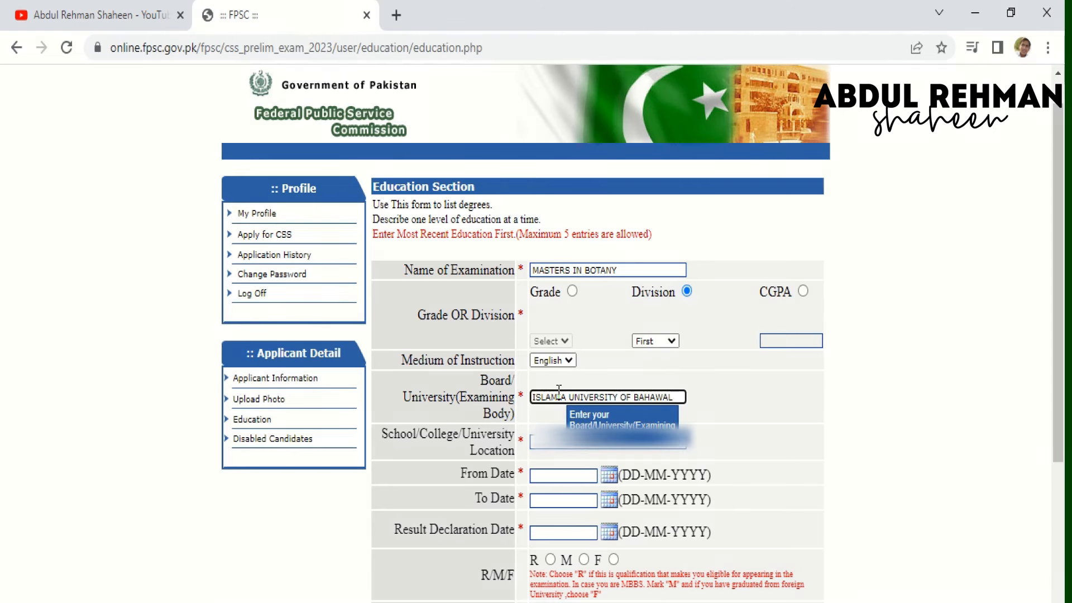
text(OUR)
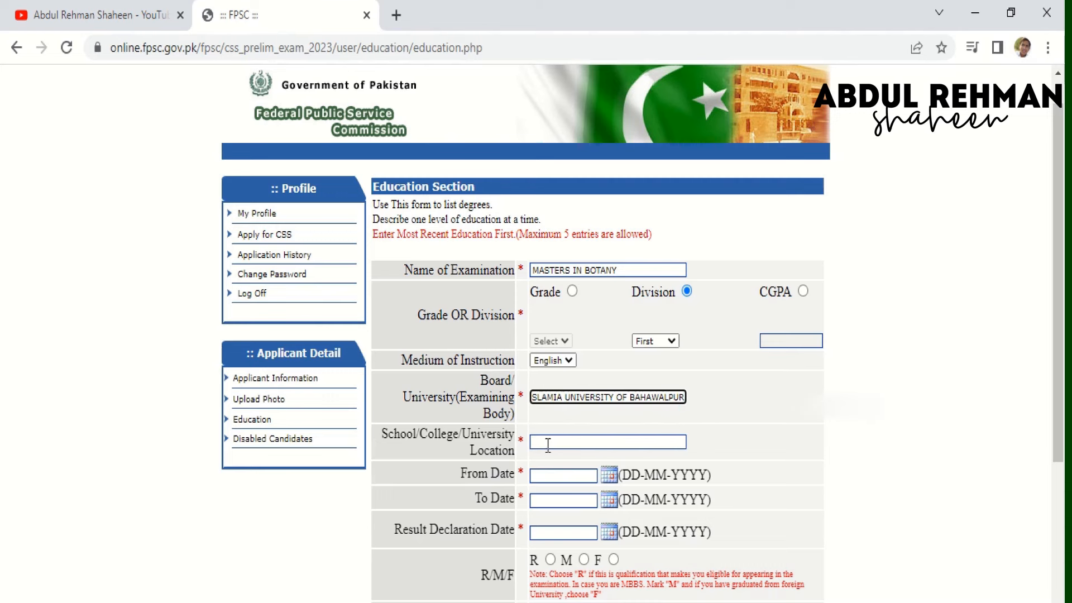
click(548, 444)
text(KHAW)
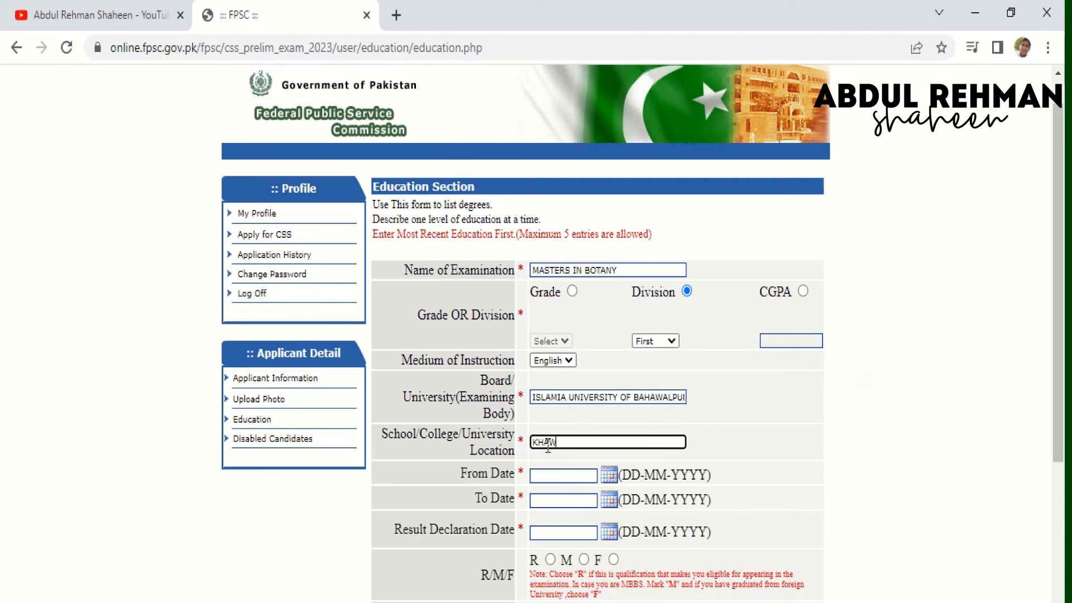
text(AJA FARID COLLEGE)
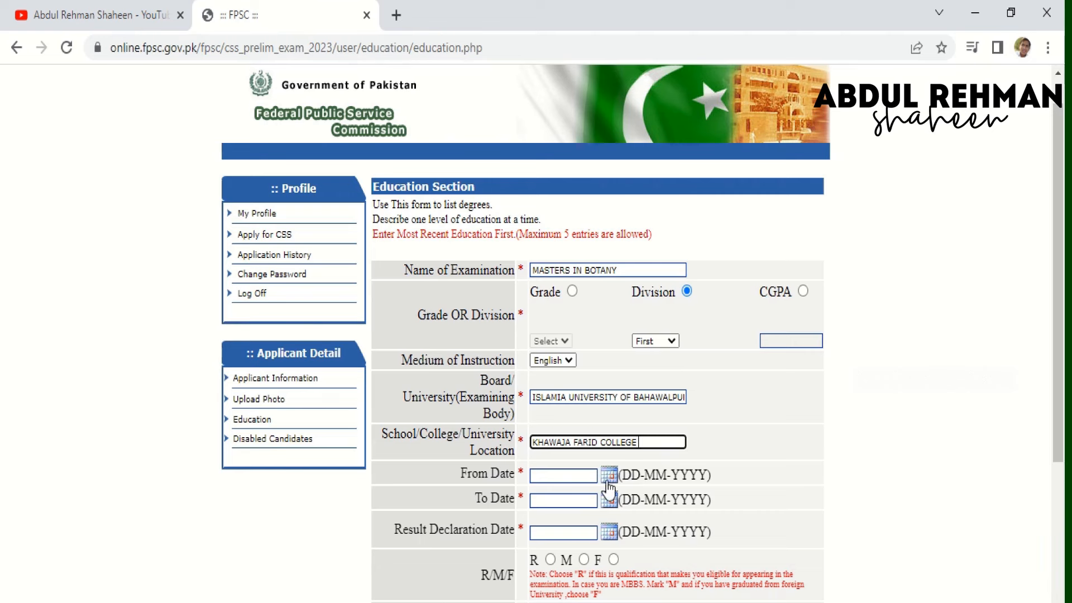
- Set the degree's From Date to 01-10-2018 in the calendar picker
click(608, 480)
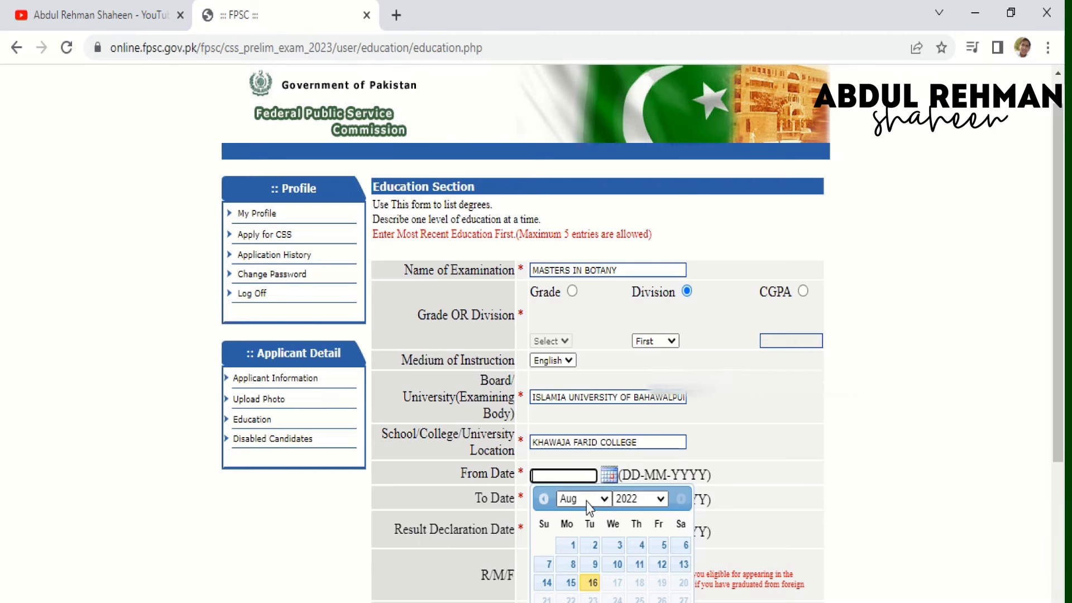
click(641, 500)
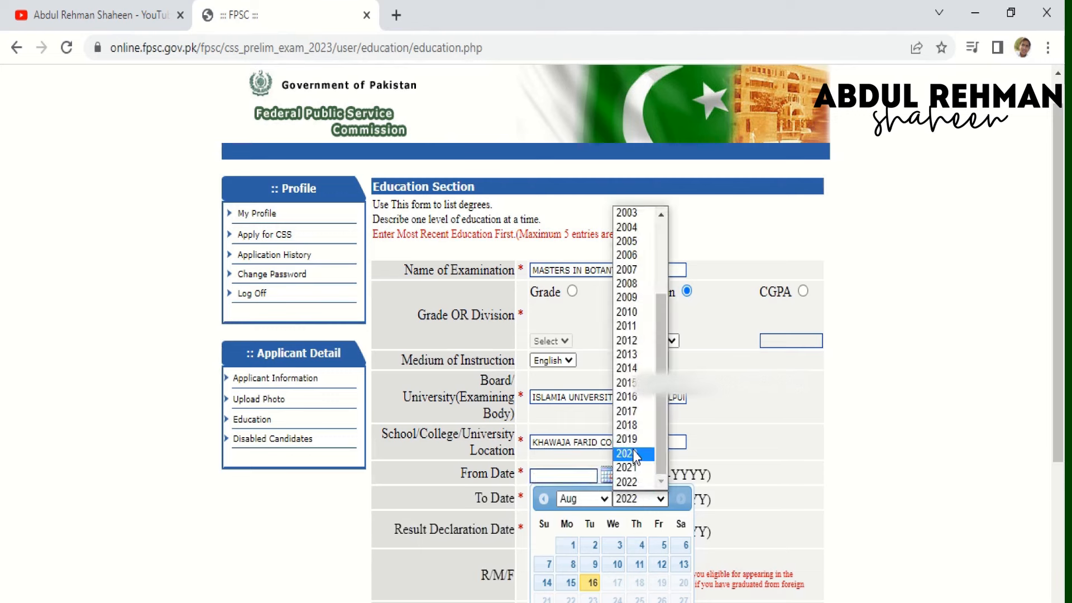
click(632, 428)
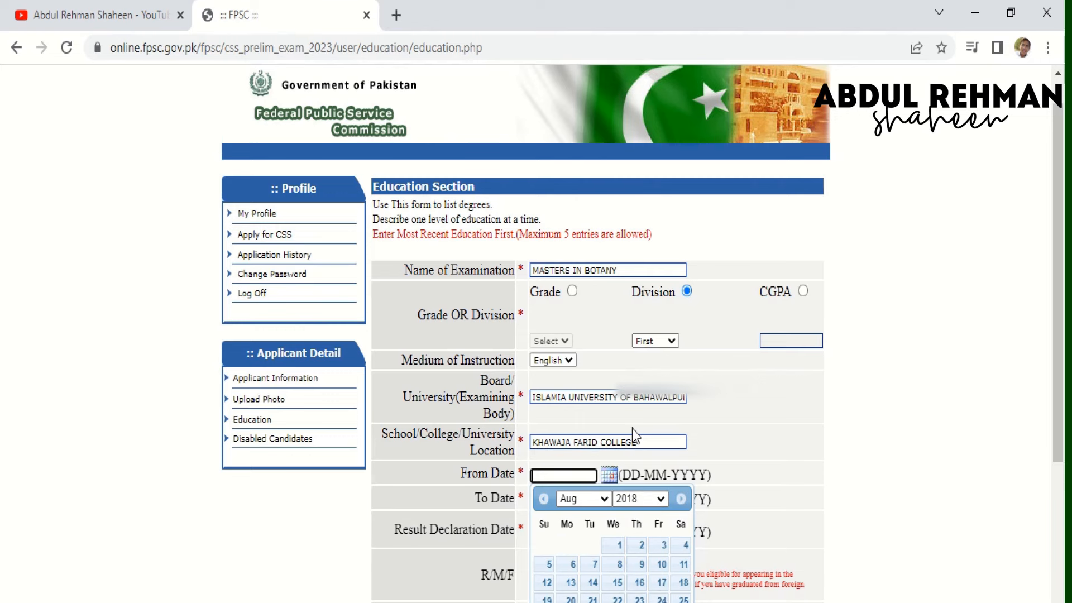
click(628, 434)
click(594, 477)
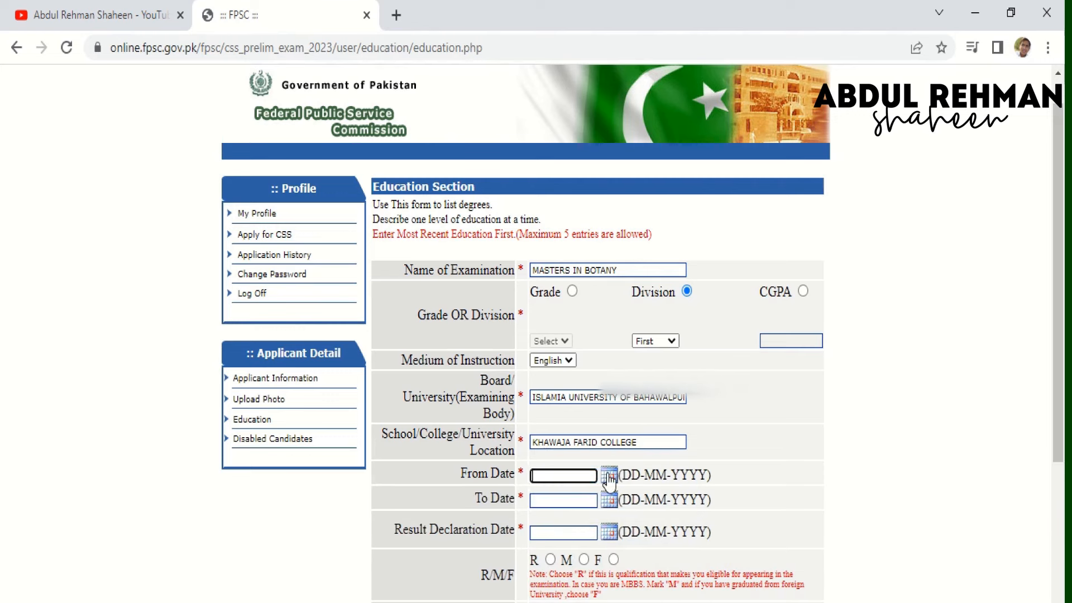
click(610, 478)
click(647, 498)
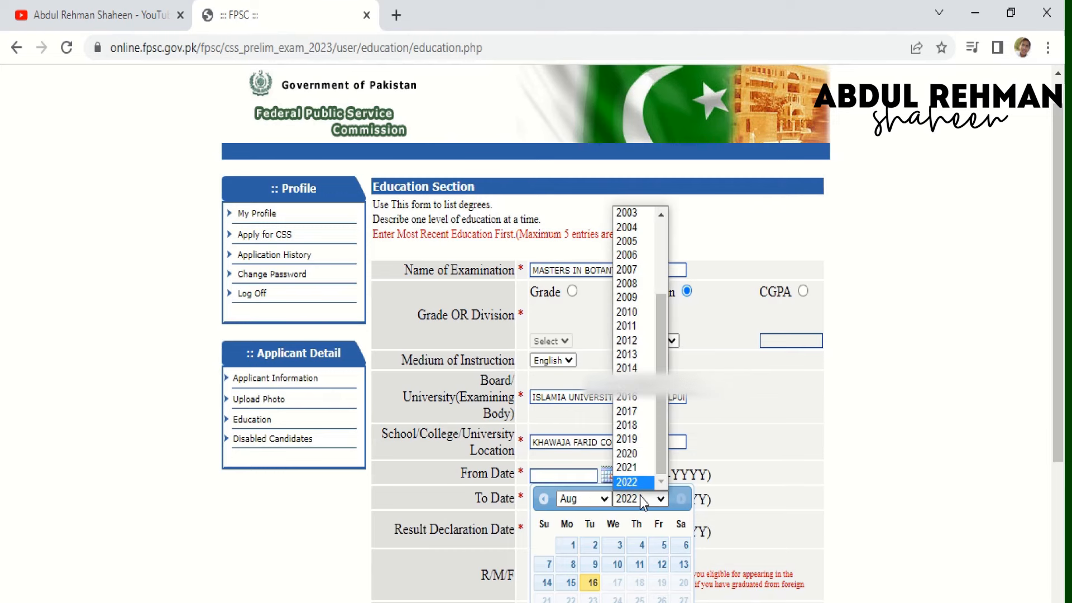
click(634, 425)
click(583, 499)
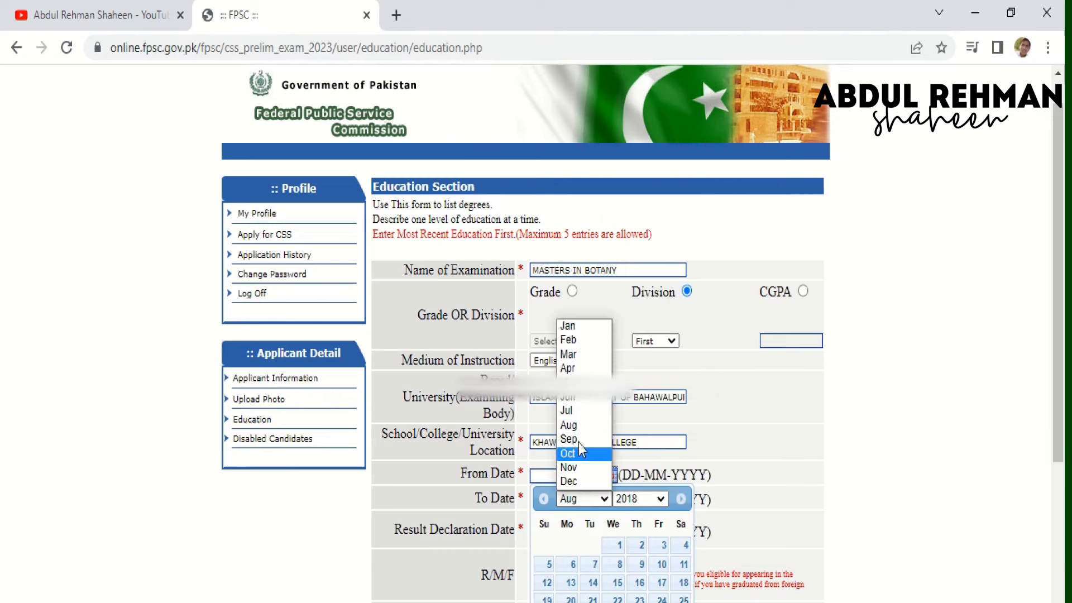
click(569, 454)
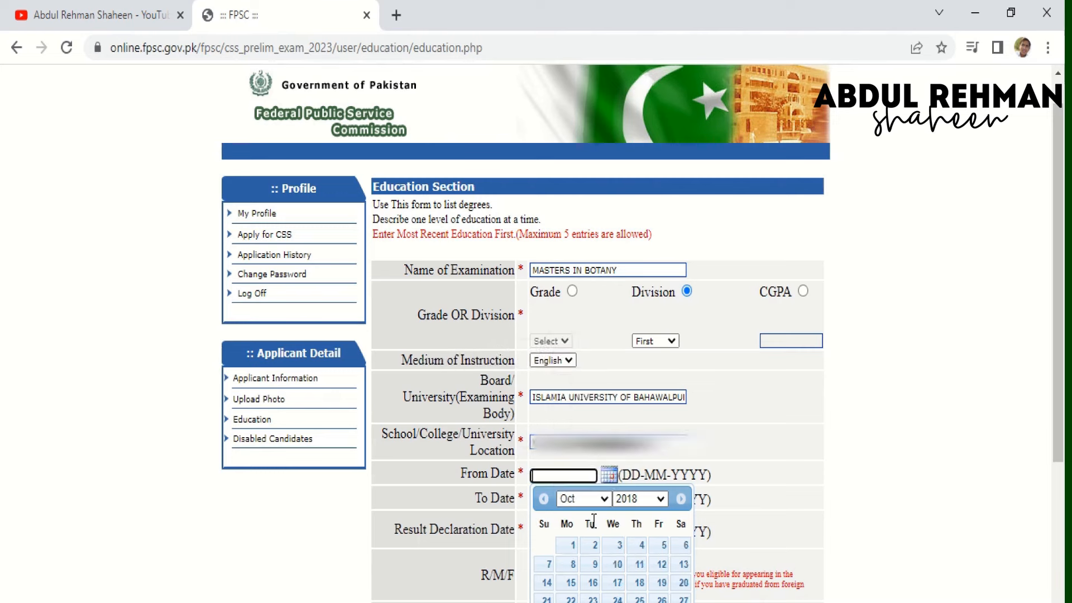
click(568, 547)
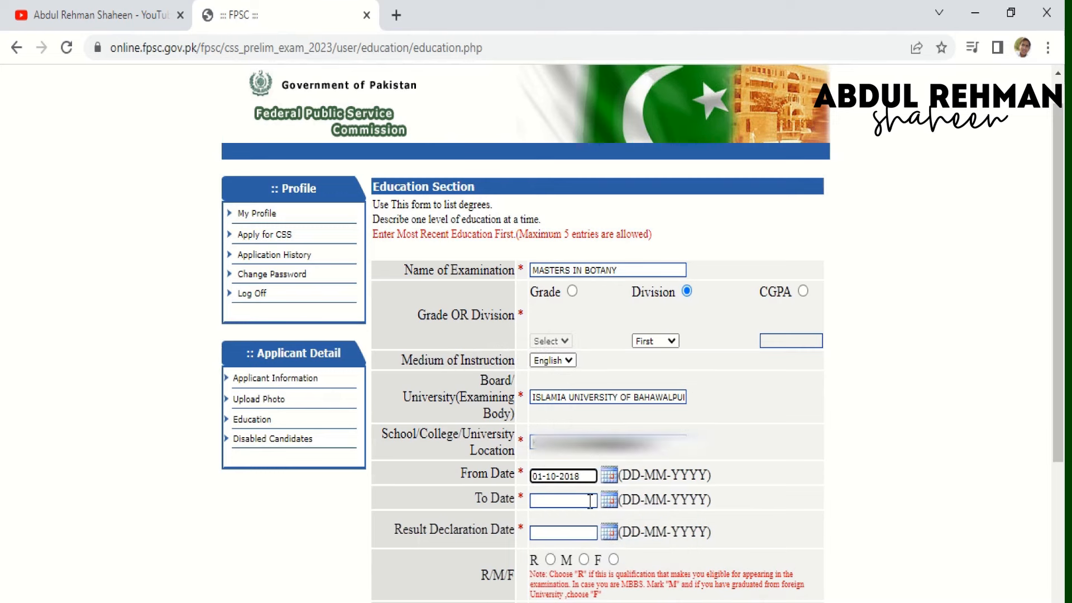
- Set the degree's To Date to 01-07-2021
click(610, 507)
click(638, 525)
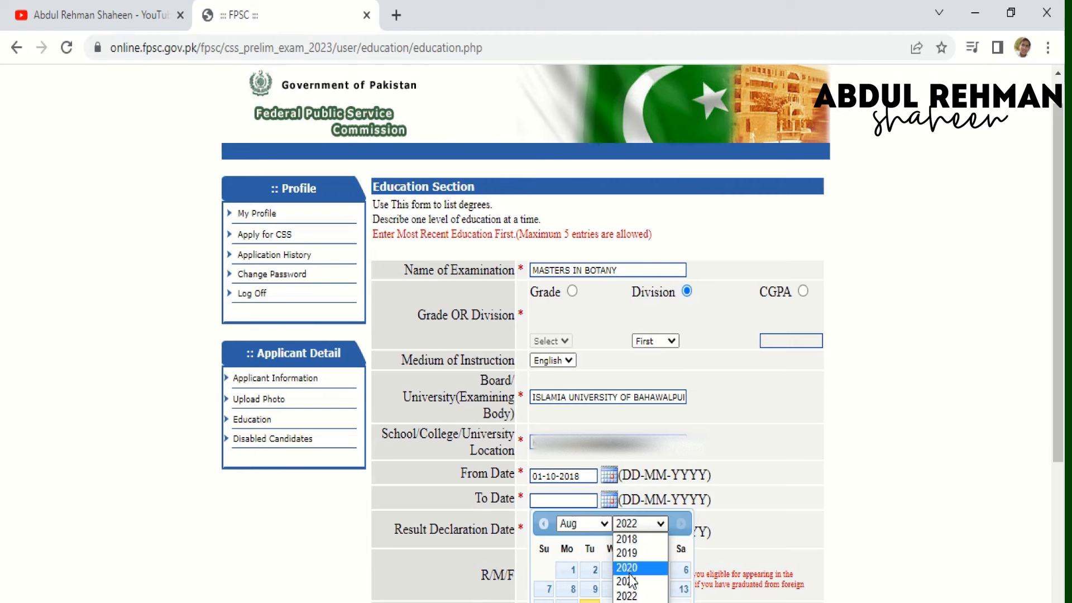
click(630, 568)
click(639, 523)
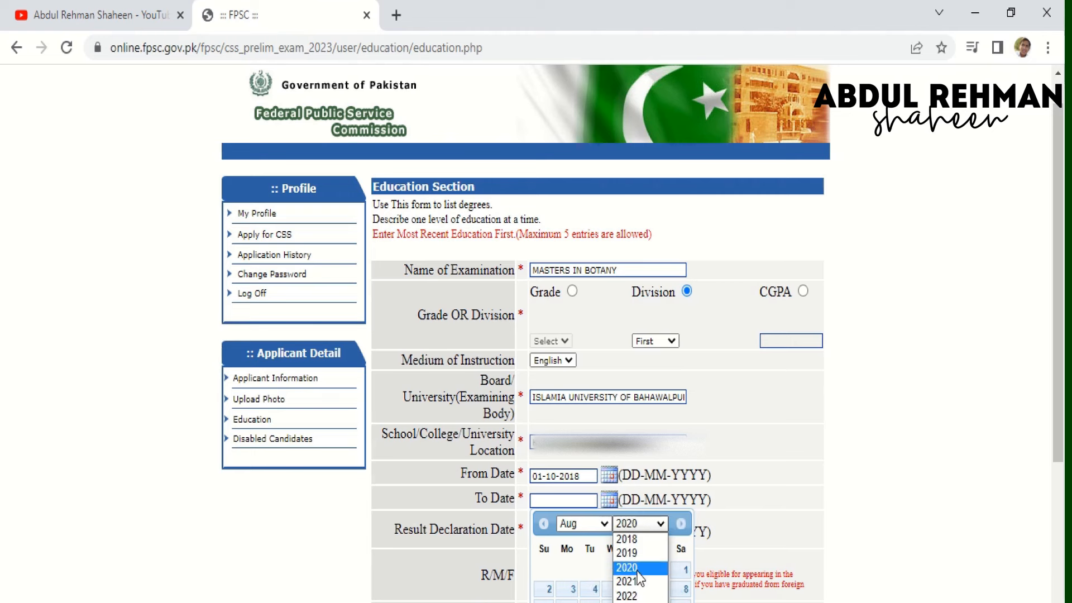
click(638, 582)
click(607, 525)
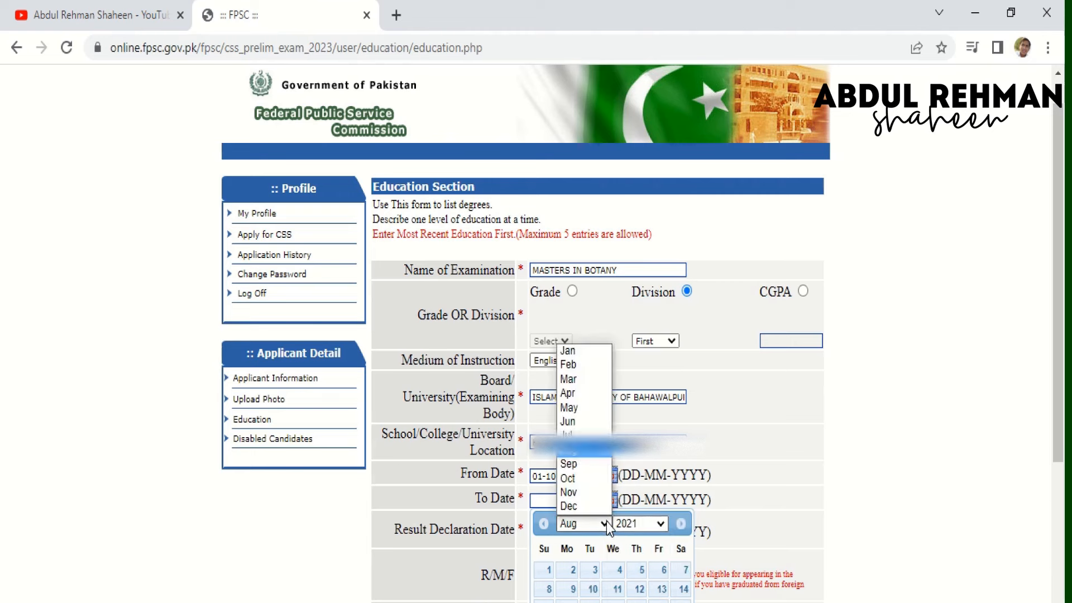
click(572, 436)
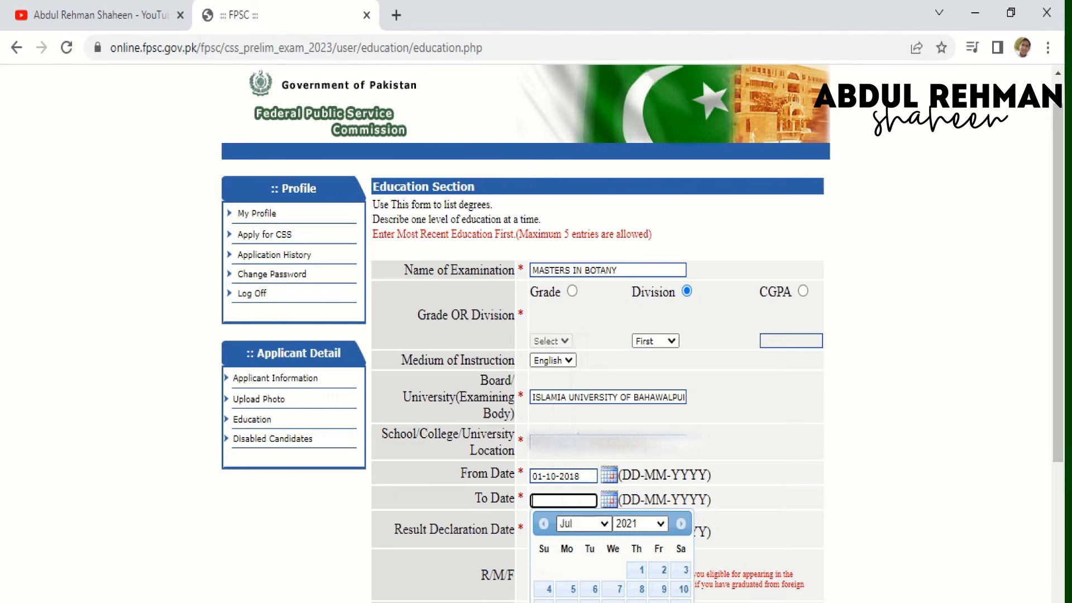
click(640, 570)
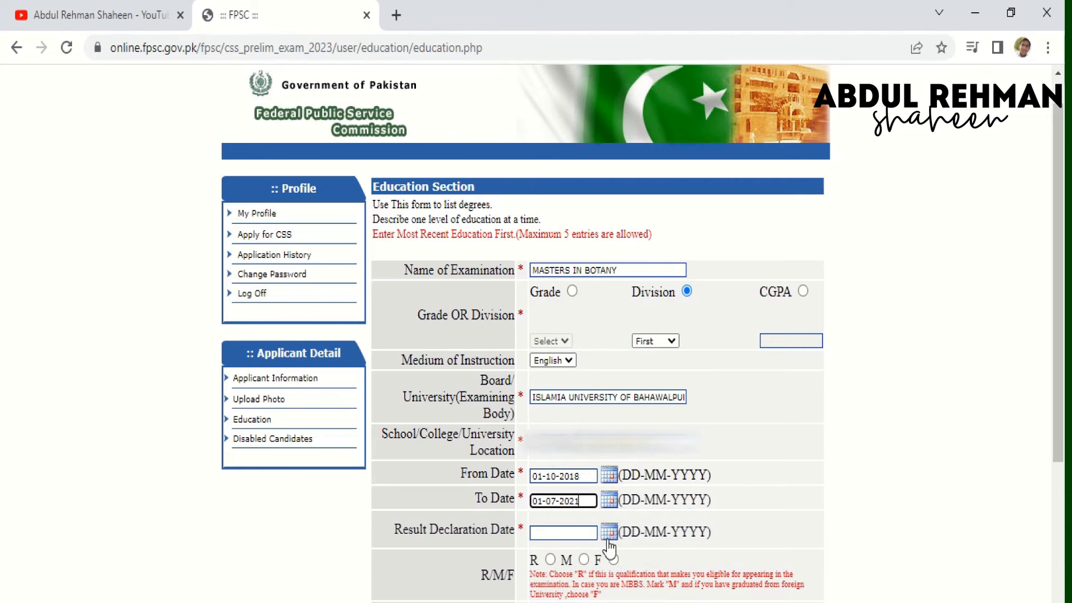
- Change the Masters entry's To Date to 01-05-2021
click(609, 538)
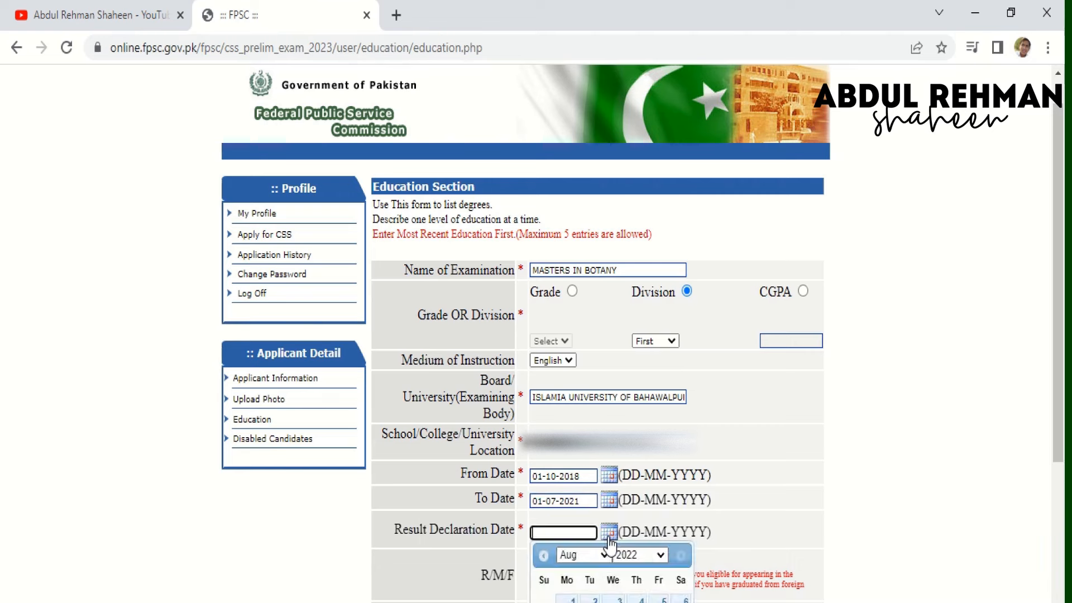
click(647, 557)
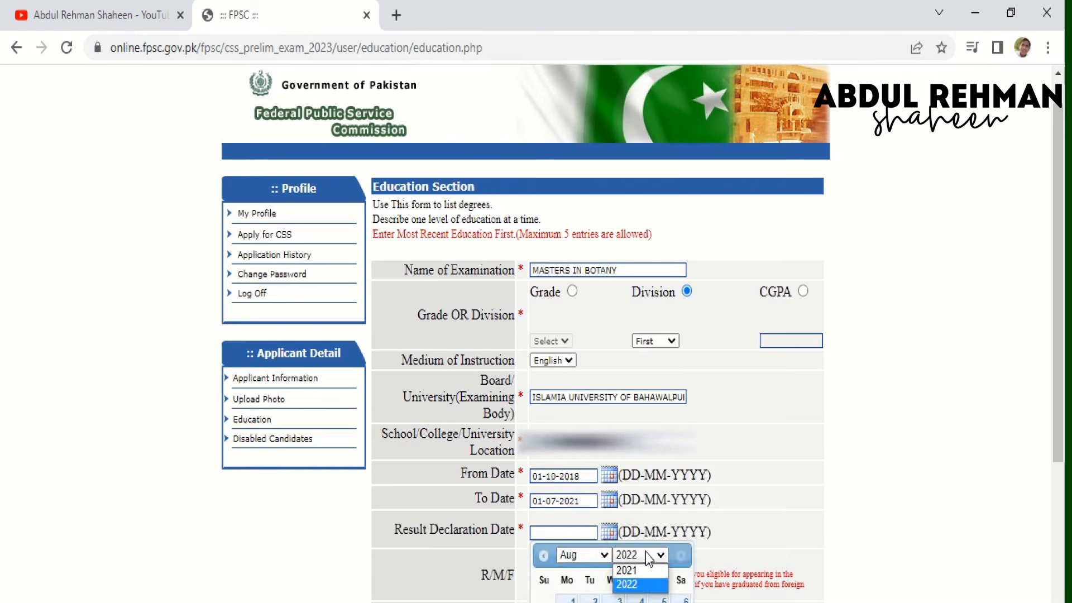
click(641, 572)
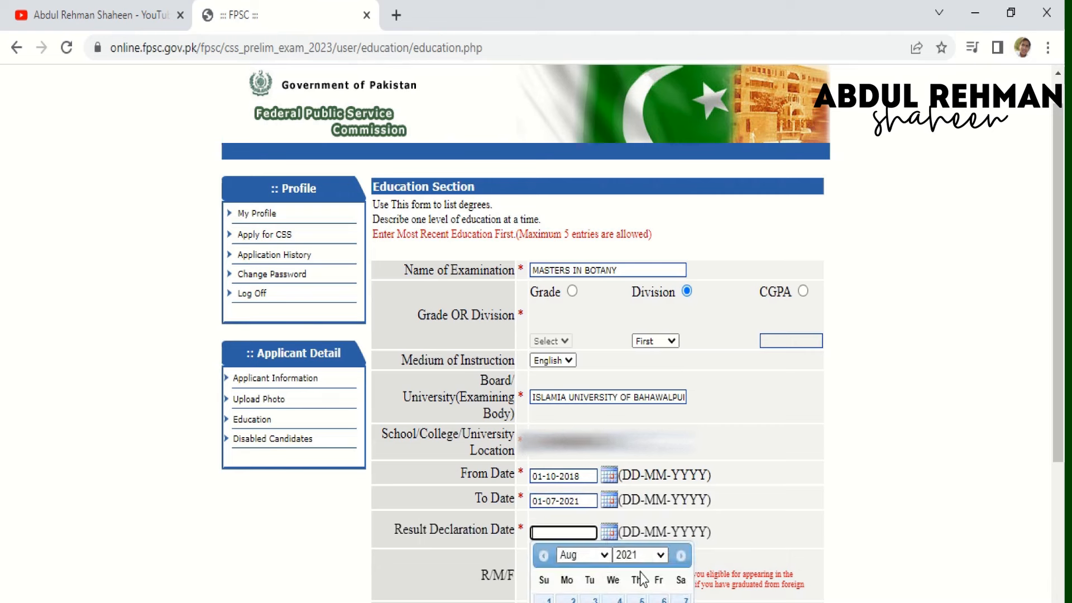
click(600, 561)
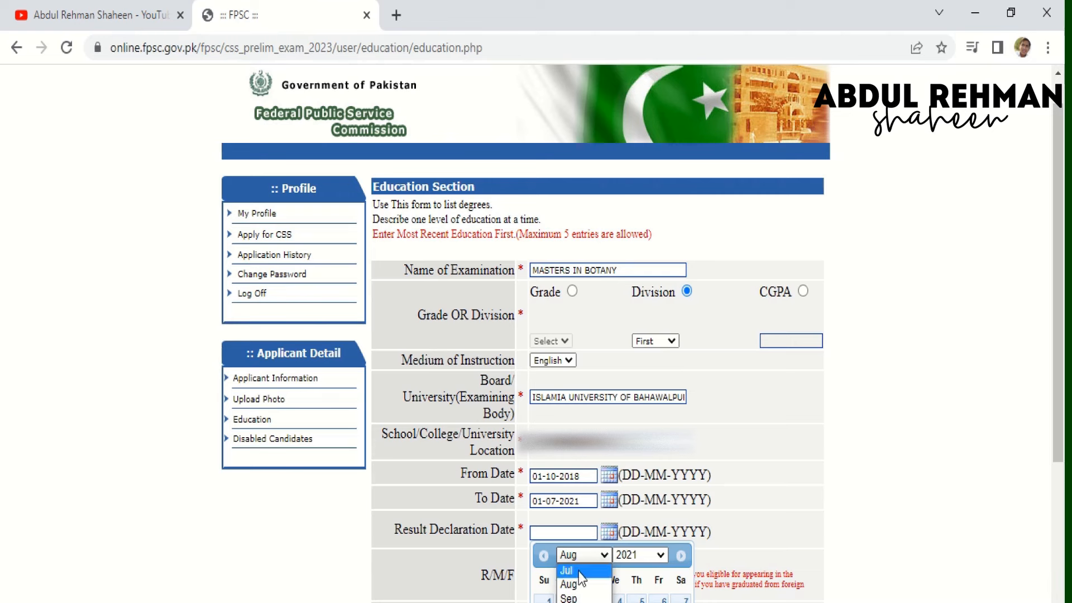
click(608, 500)
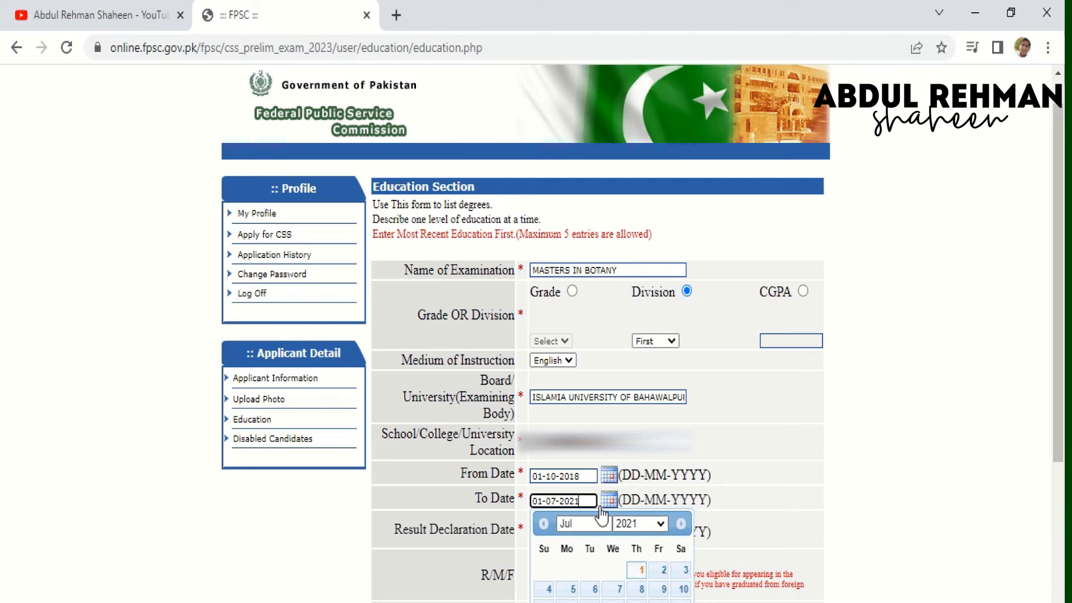
click(603, 525)
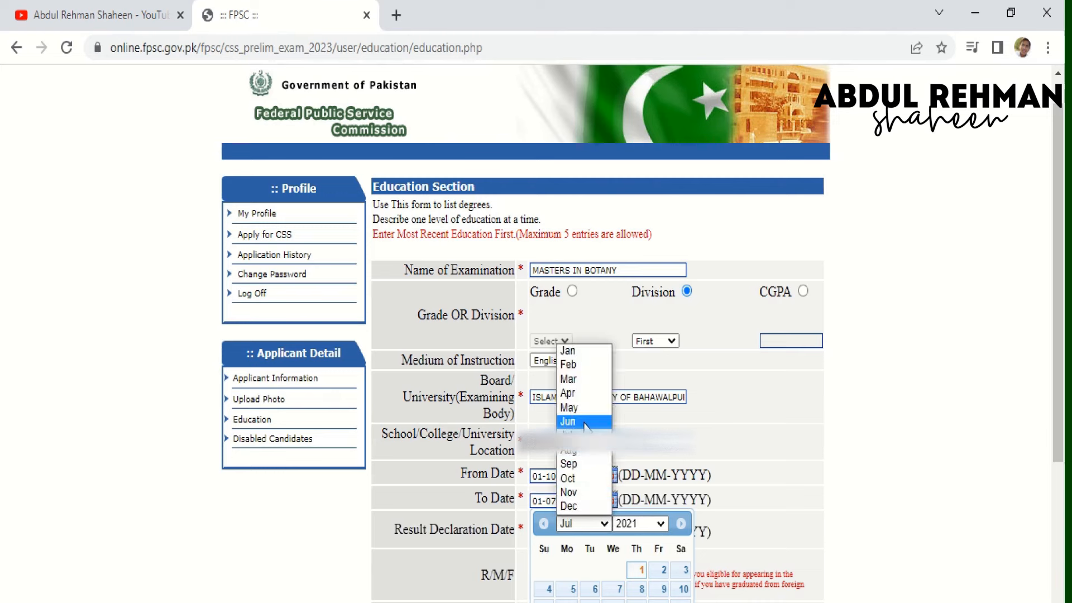
click(586, 426)
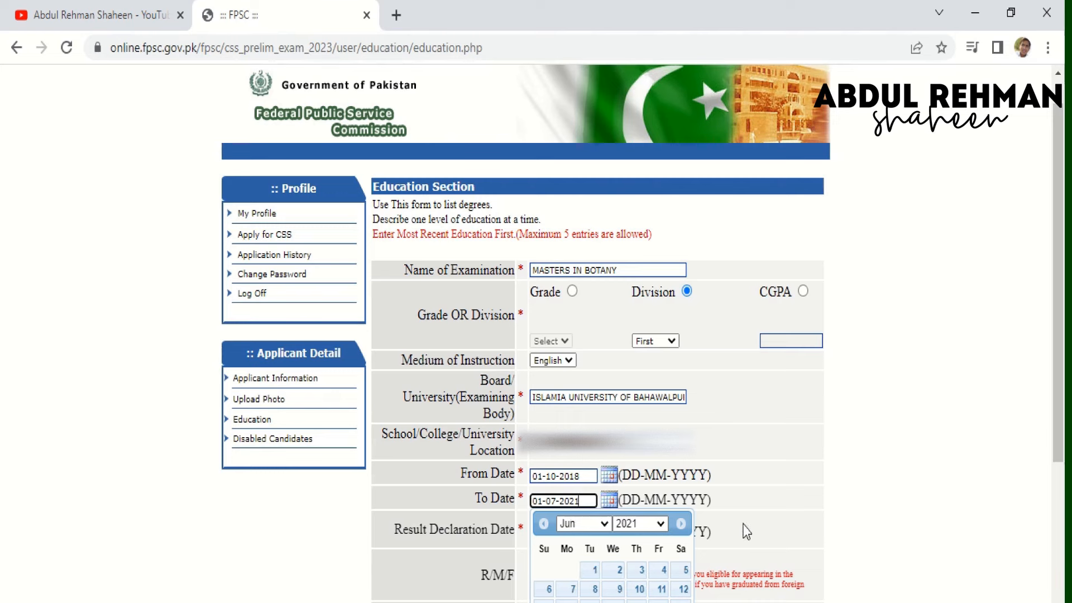
click(766, 531)
drag(710, 533, 611, 540)
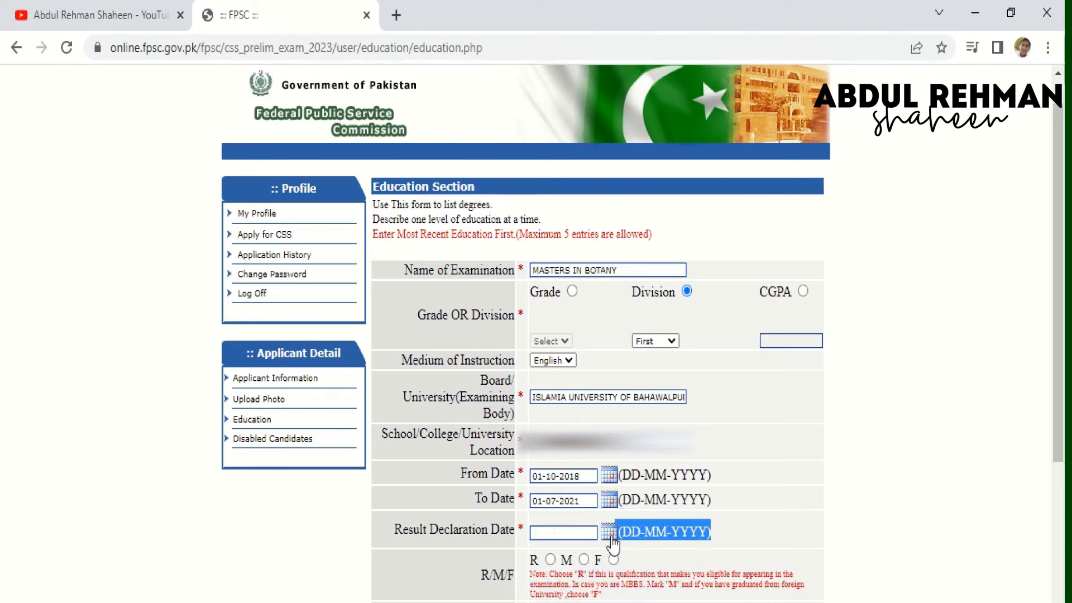
click(610, 535)
click(639, 554)
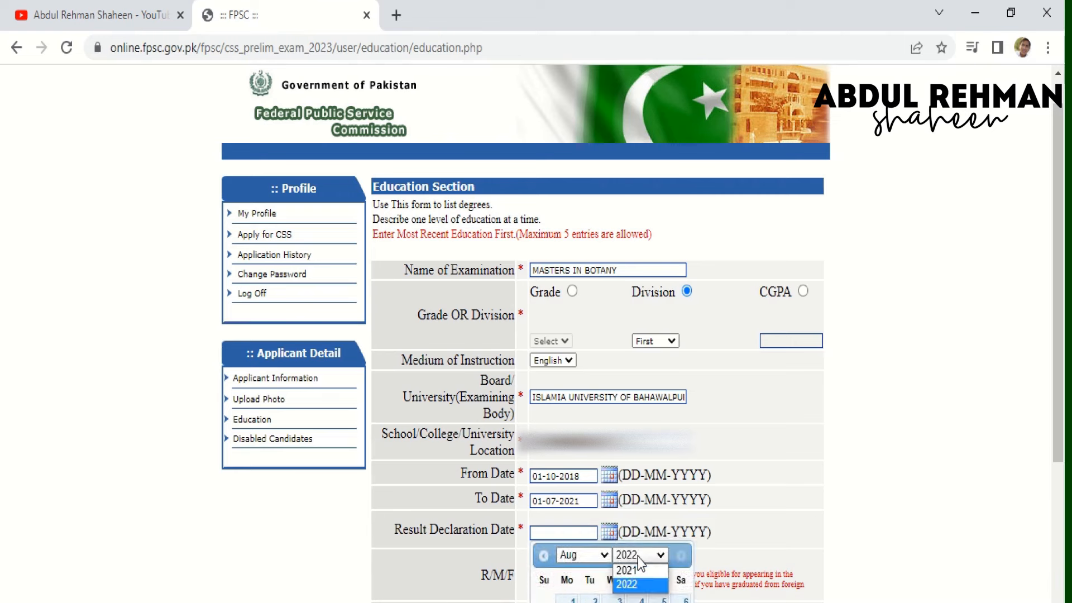
click(633, 570)
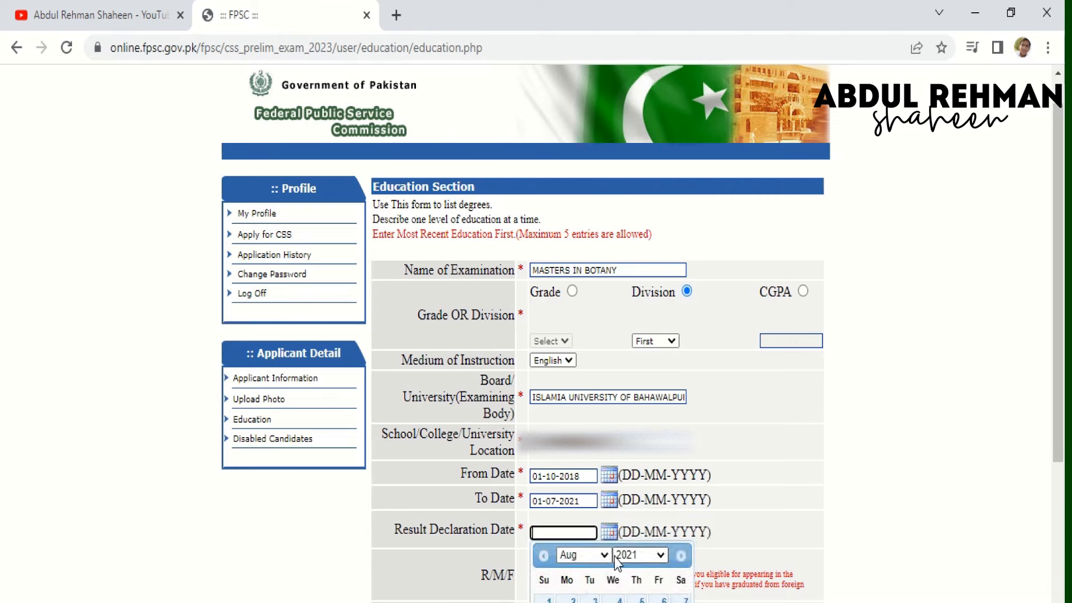
click(606, 556)
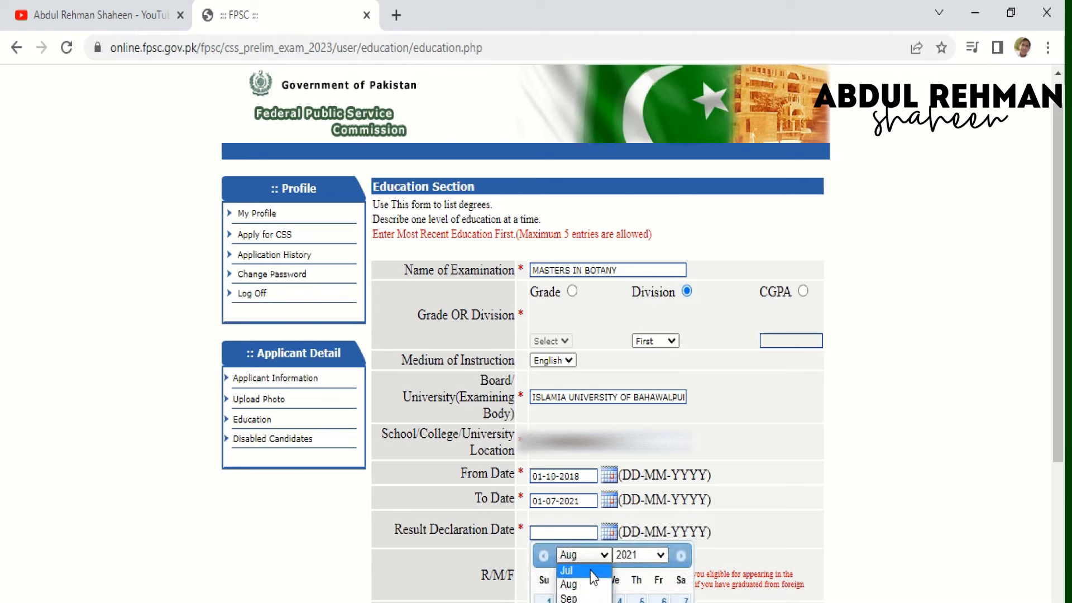
click(608, 502)
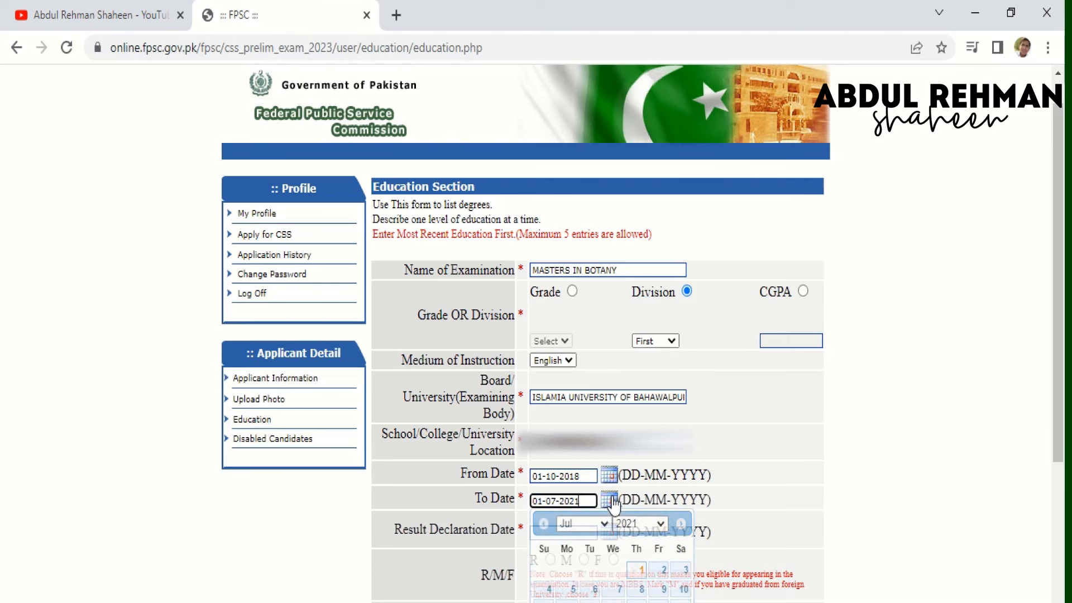
click(578, 523)
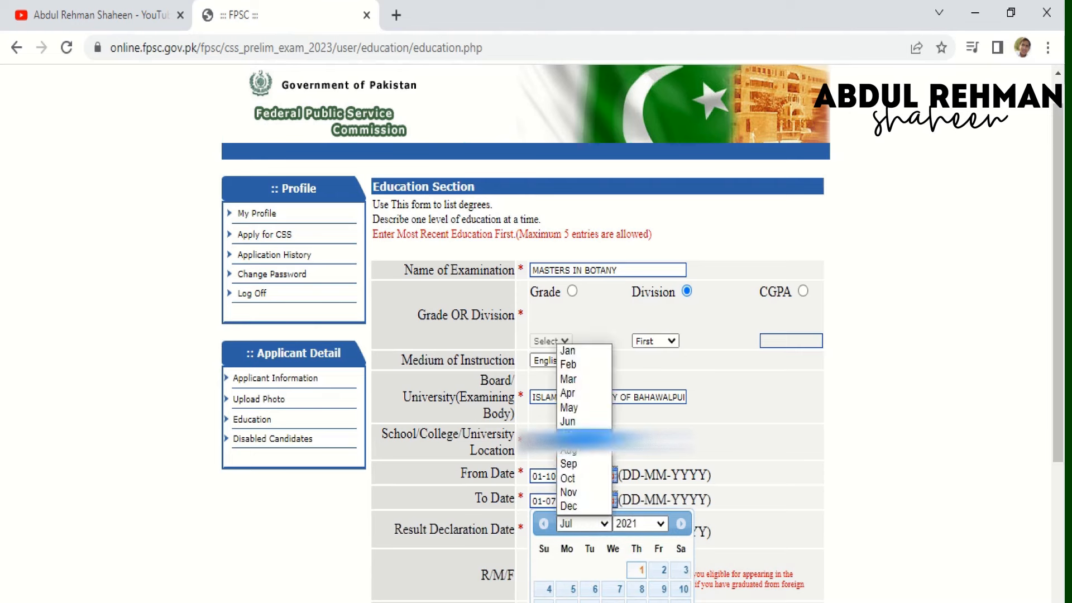
click(575, 413)
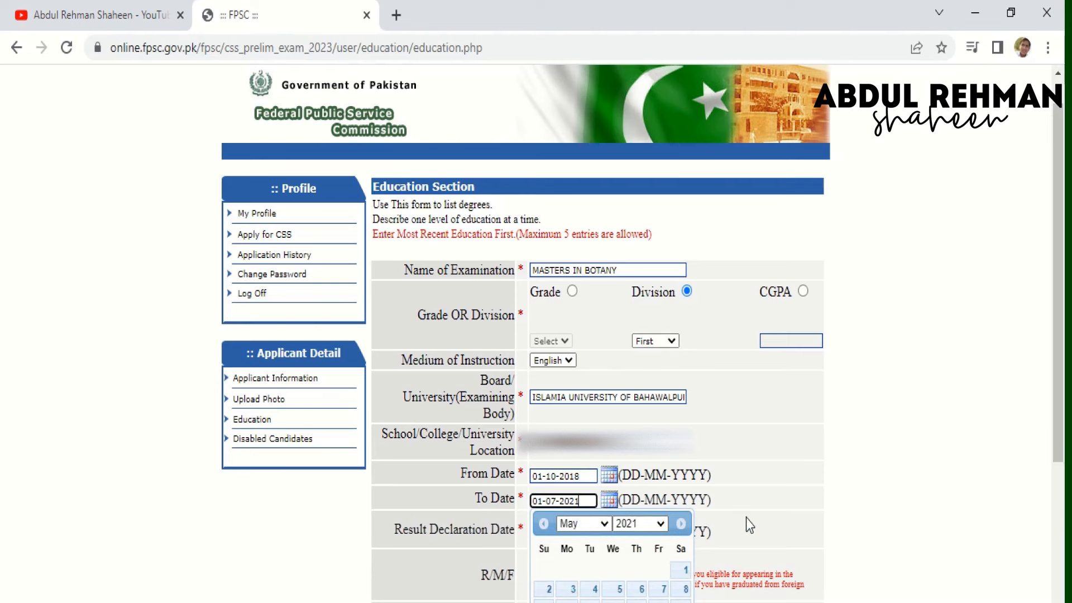
click(751, 525)
click(608, 502)
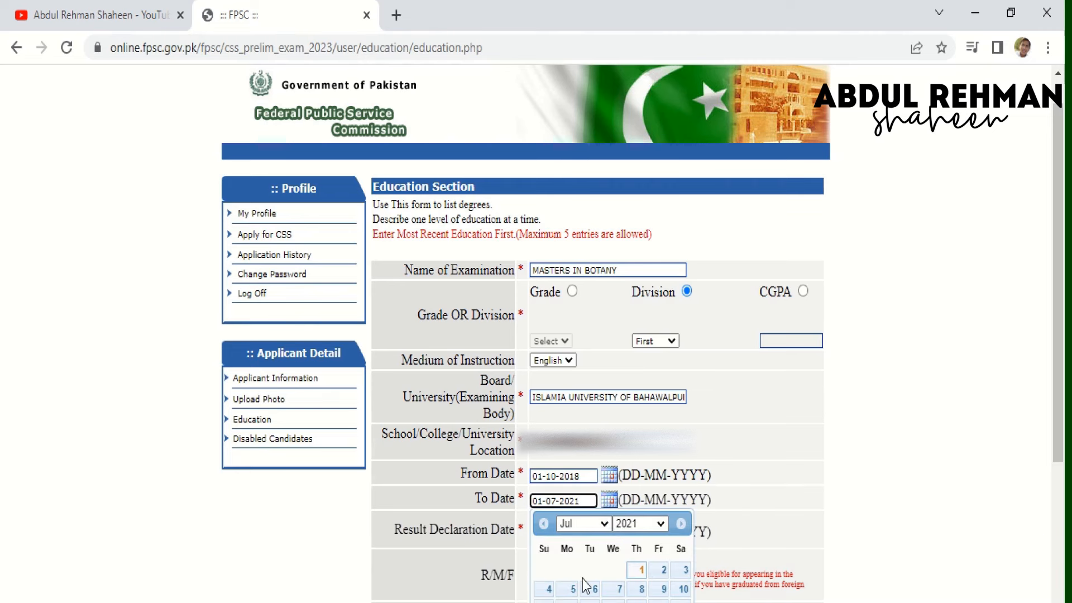
click(604, 525)
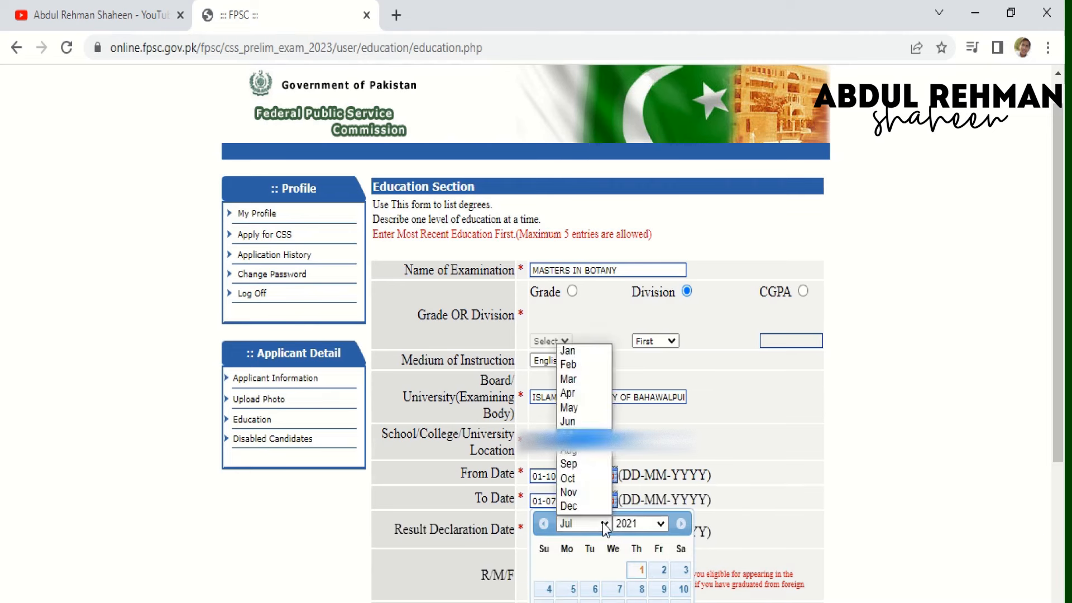
click(595, 414)
click(680, 569)
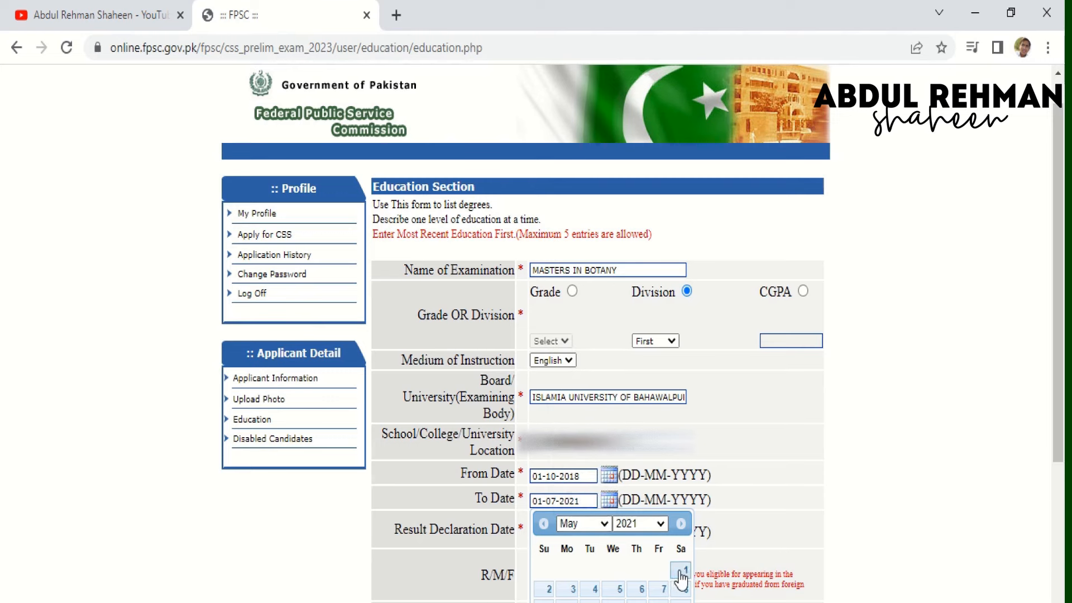
- Set the Result Declaration Date to 25-06-2021
click(610, 532)
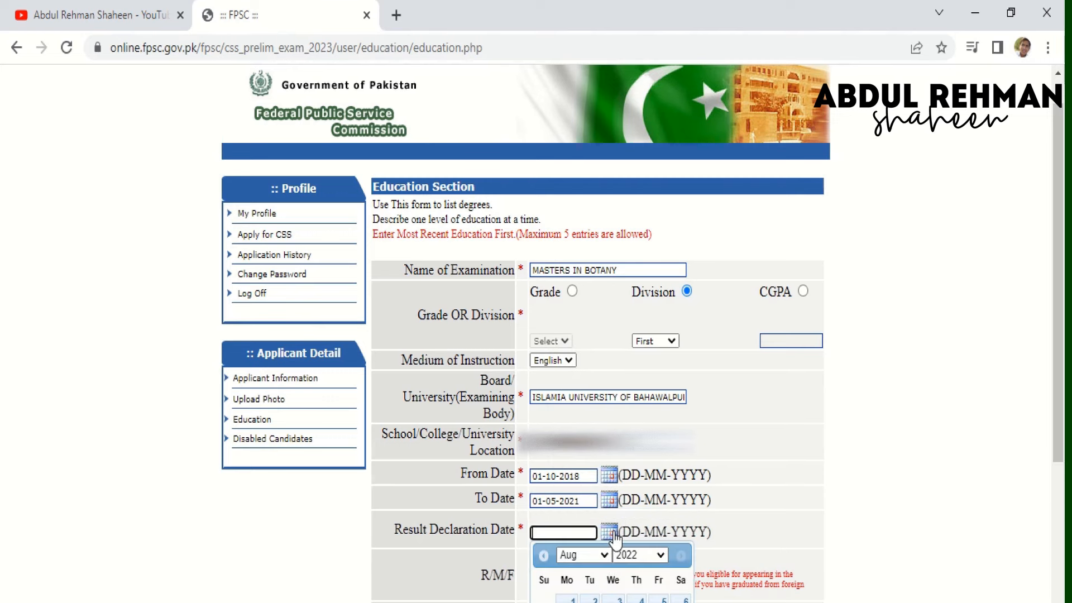
click(638, 556)
click(636, 575)
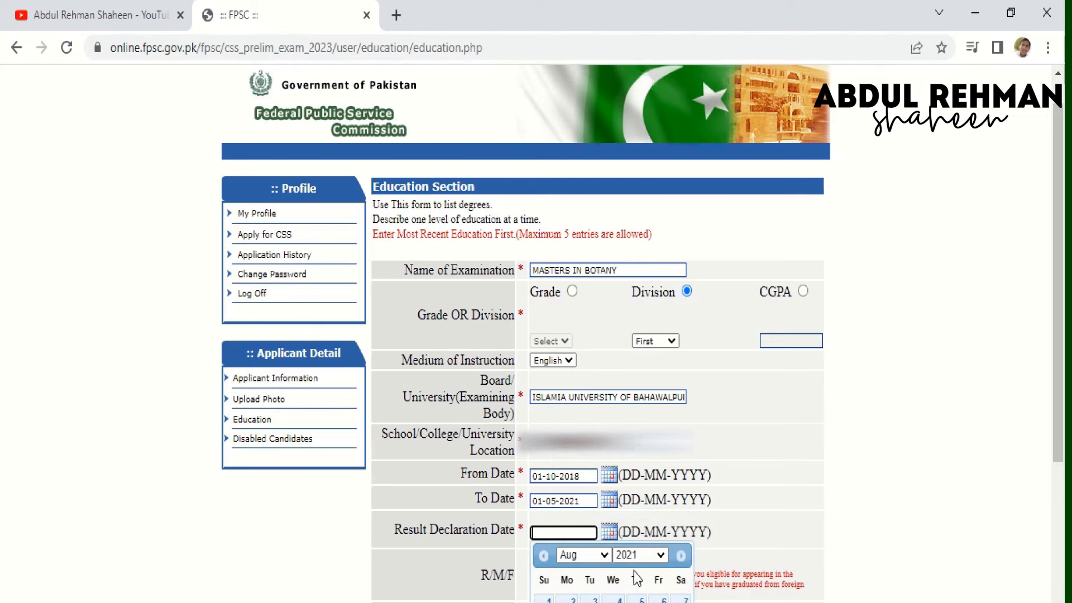
click(604, 556)
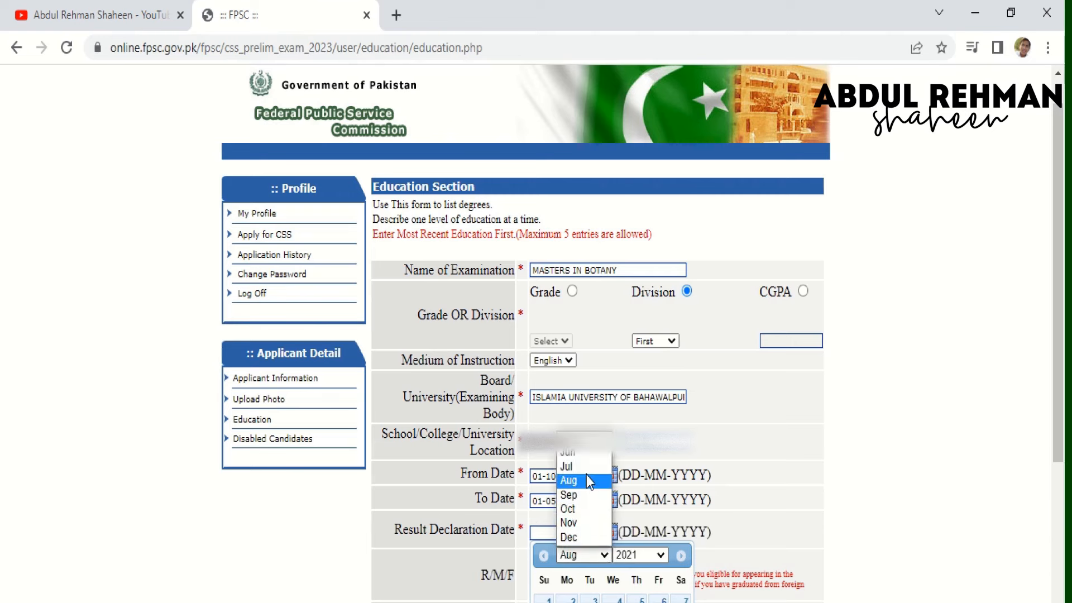
click(586, 455)
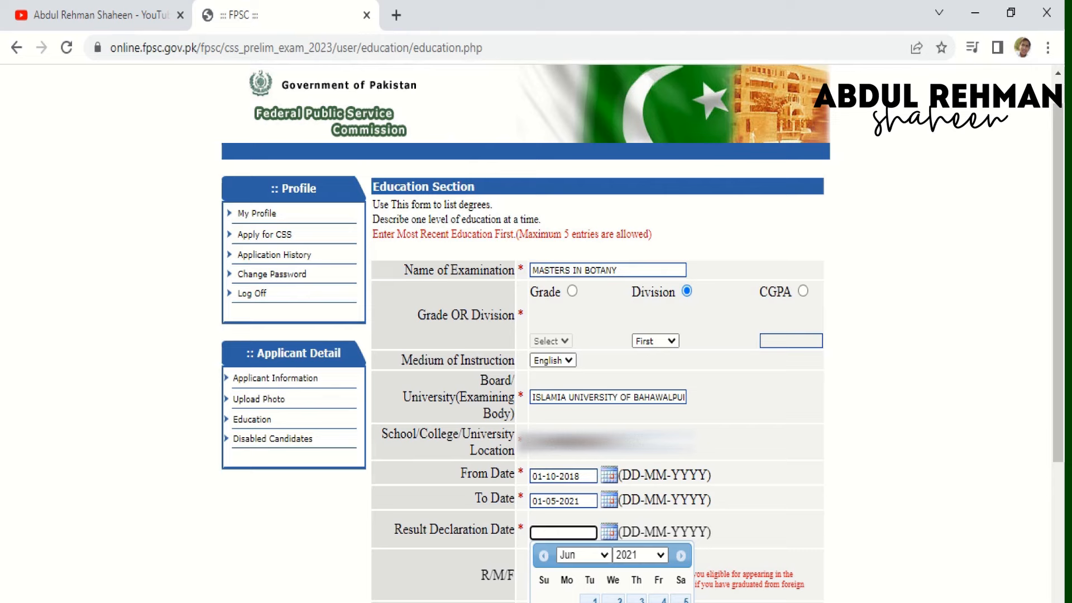
scroll(938, 514, down, 2)
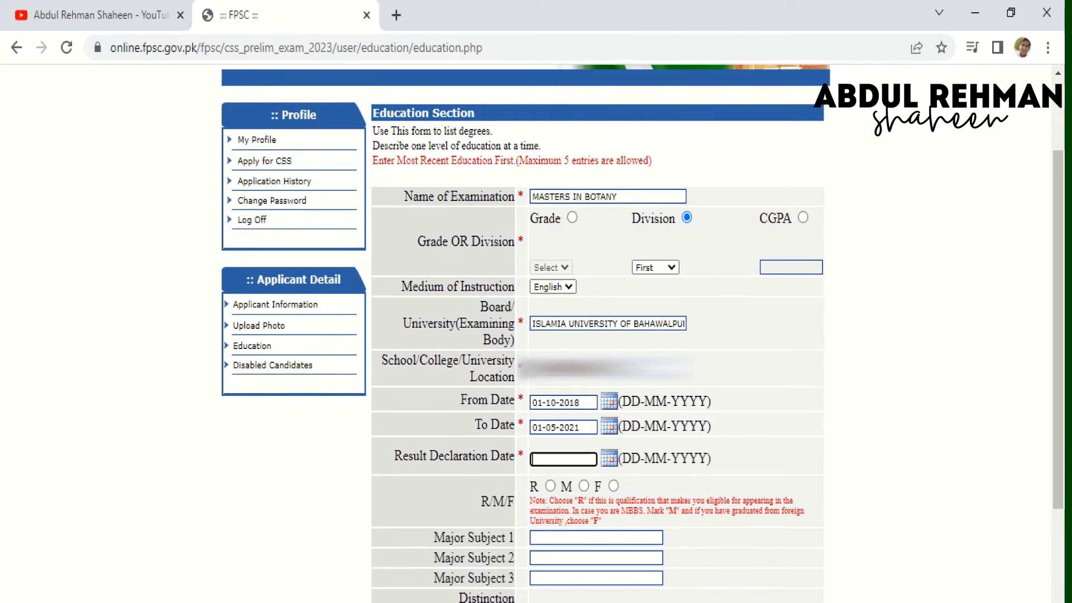
click(608, 459)
click(627, 482)
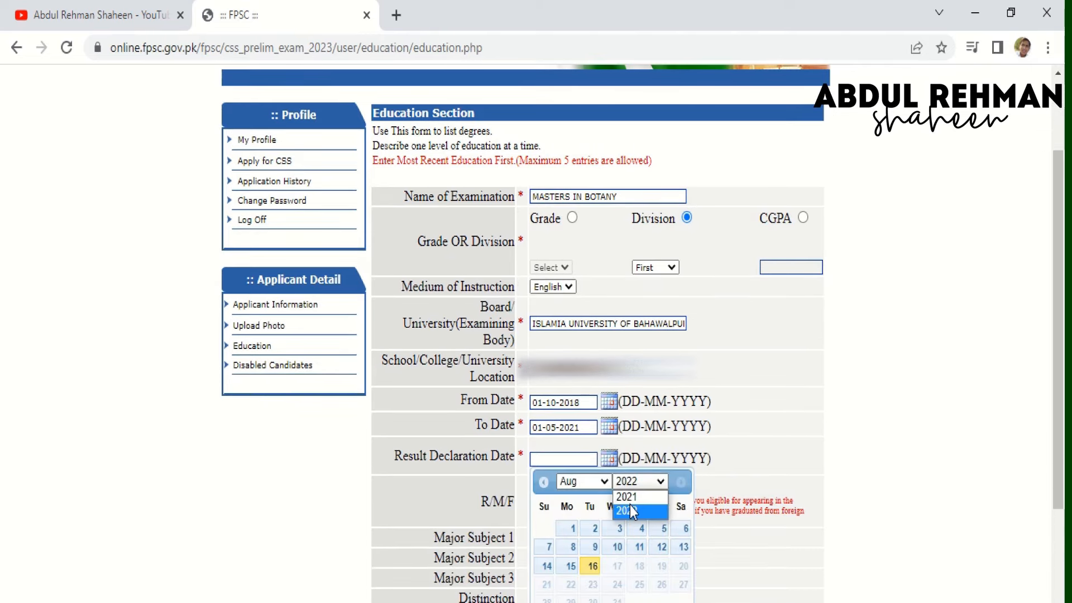
click(631, 506)
click(607, 480)
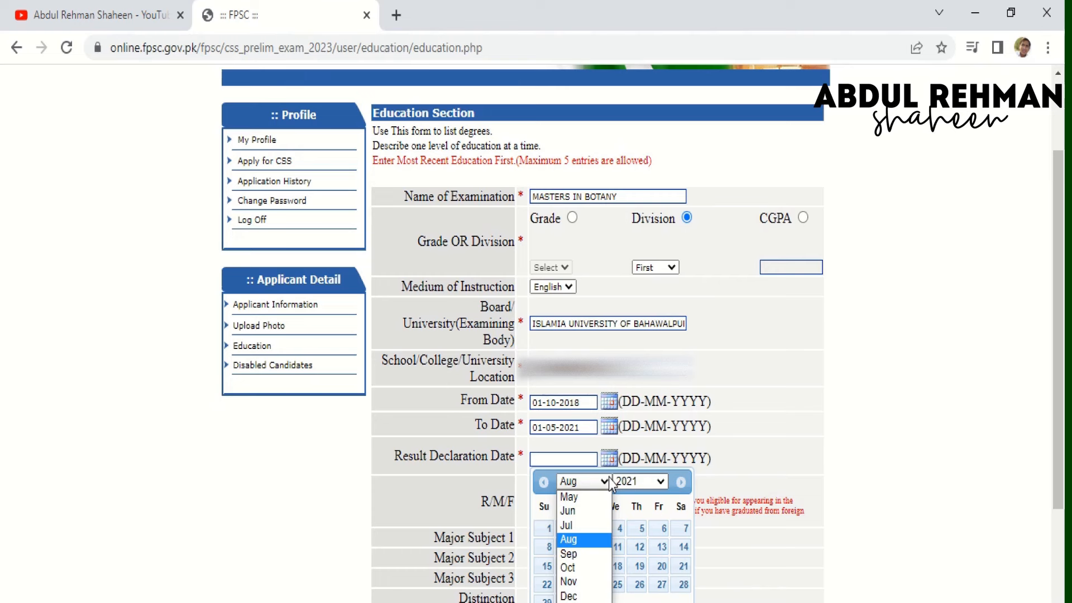
click(586, 511)
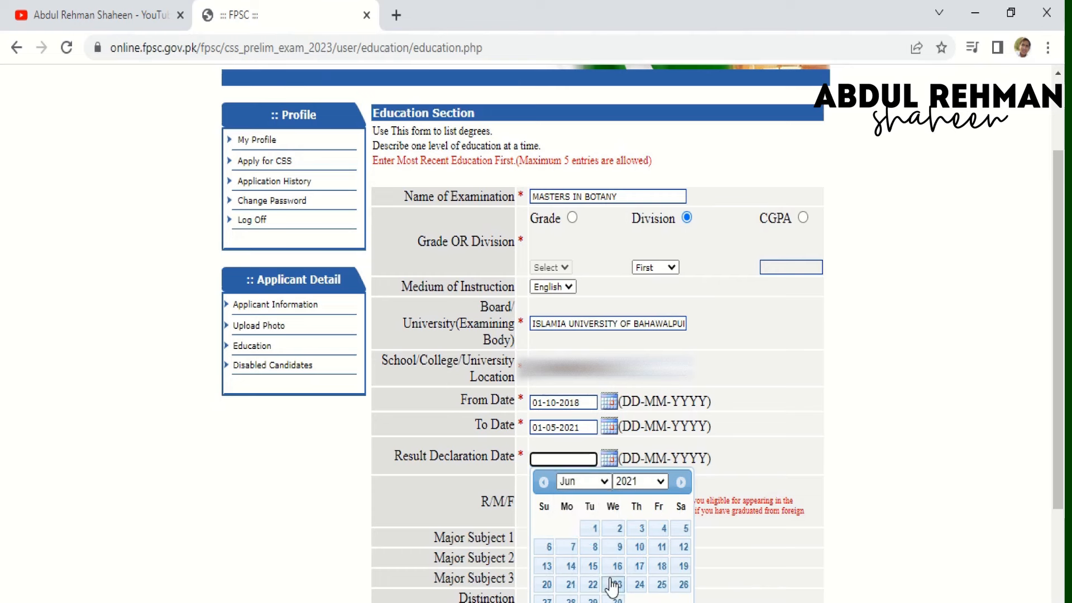
click(660, 585)
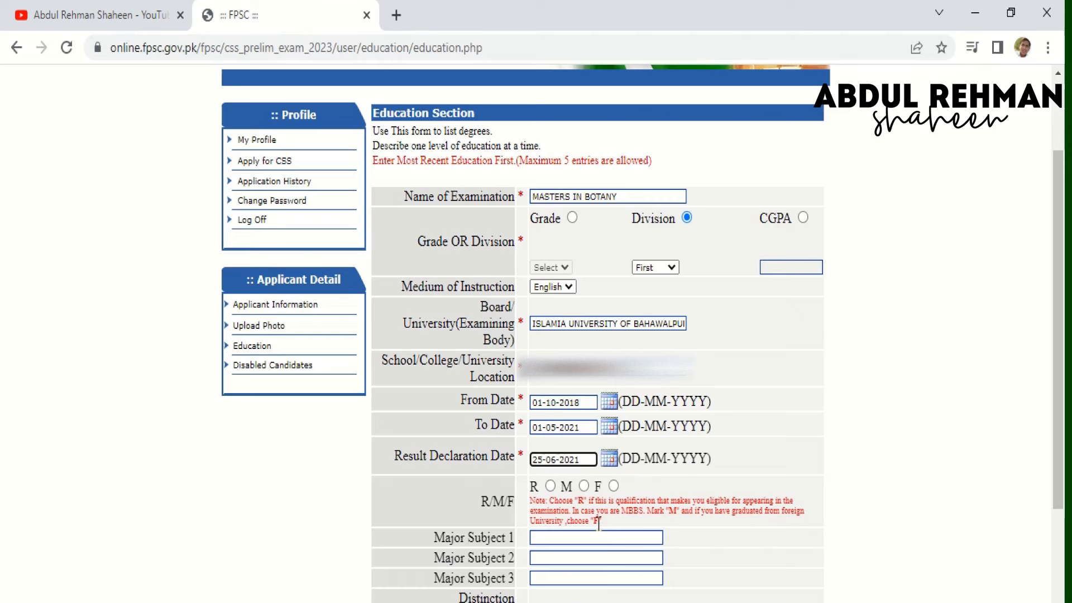
- Mark the degree as R and enter majors Plant Biochemistry, Environmental Biology and Plant Physiology
click(552, 485)
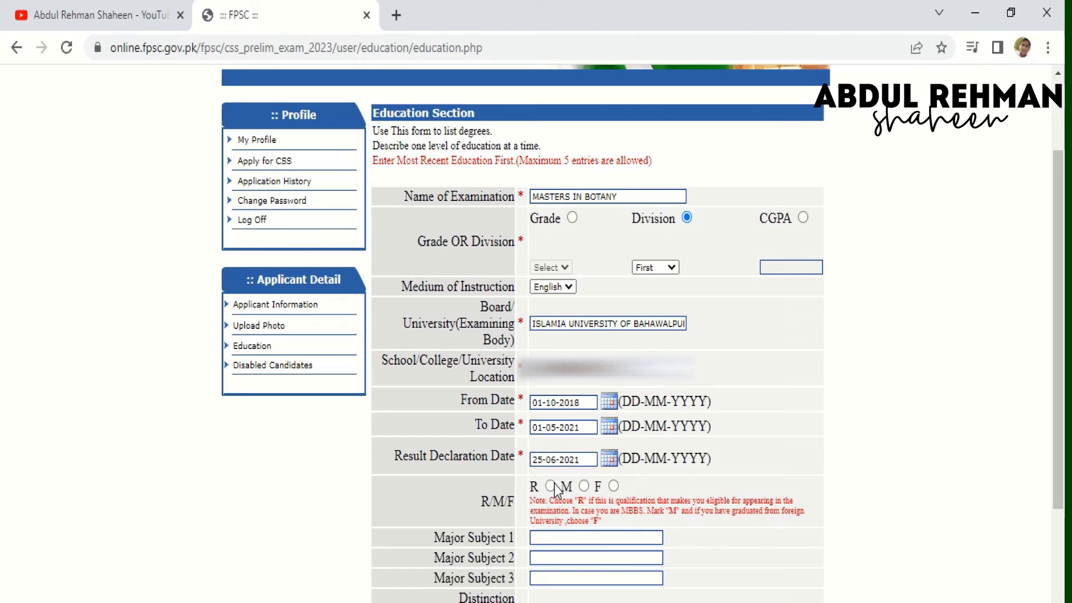
click(546, 535)
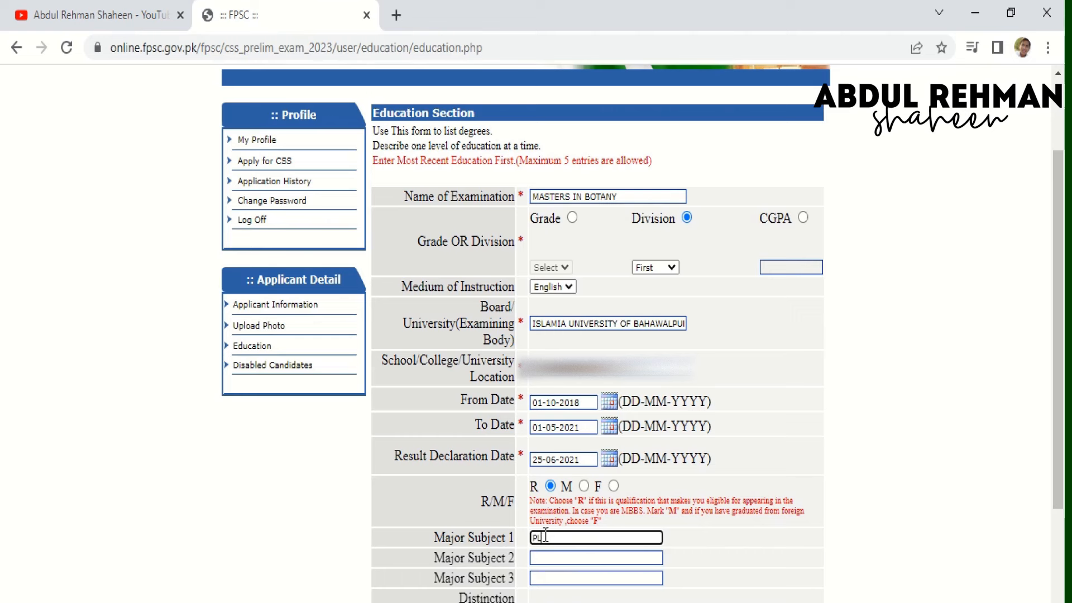
text(PLANT BIOCHM)
key(BackSpace)
text(EMSITRY)
key(Tab)
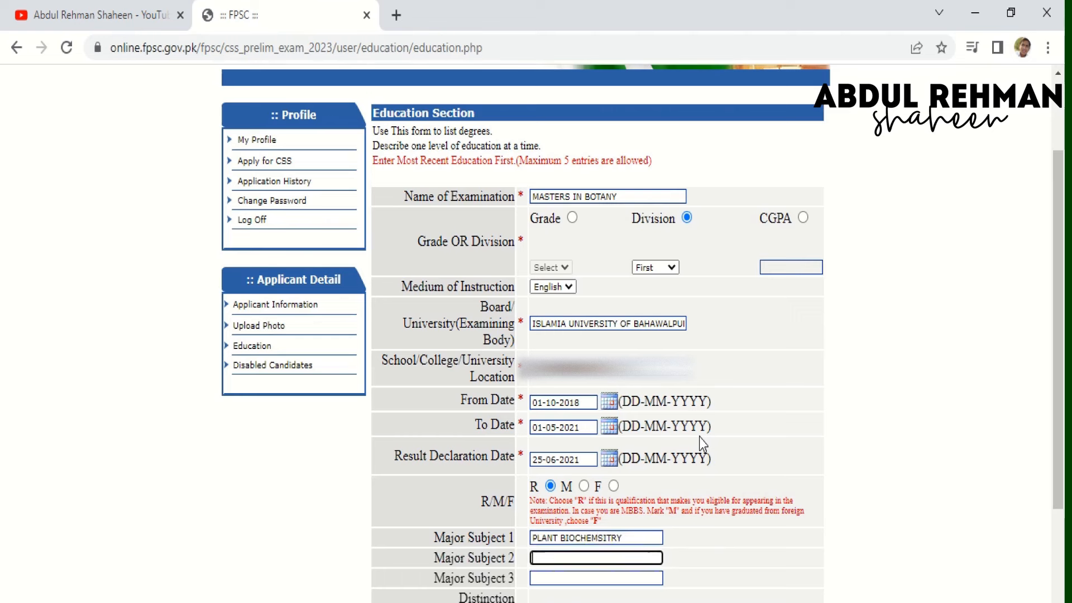
text(ENVIRONME)
text(NTAL BIOLOGY)
key(Tab)
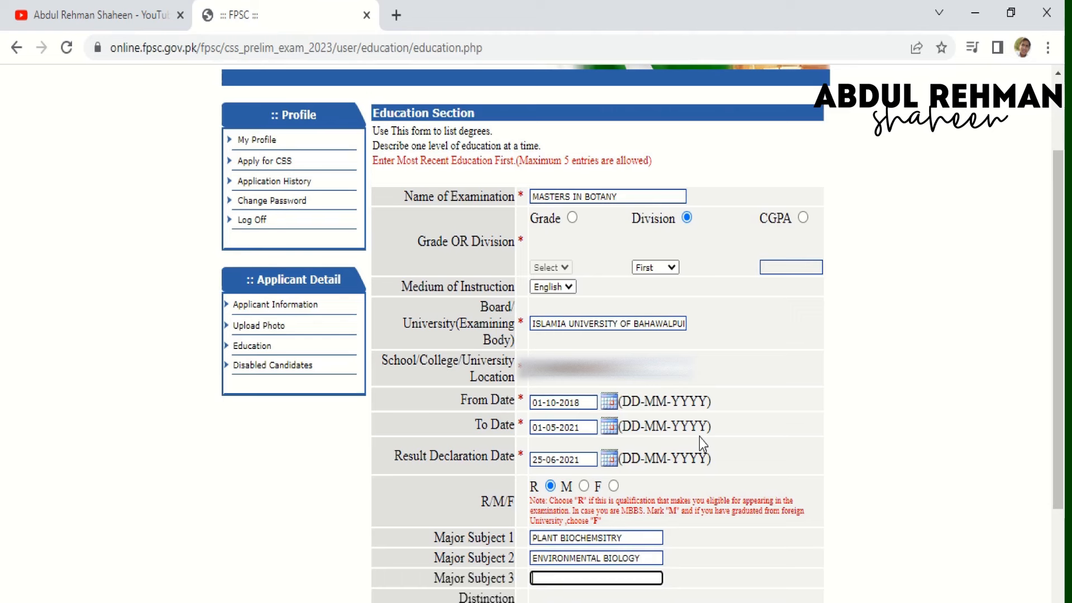
text(PLANT PHYSIOLOGY)
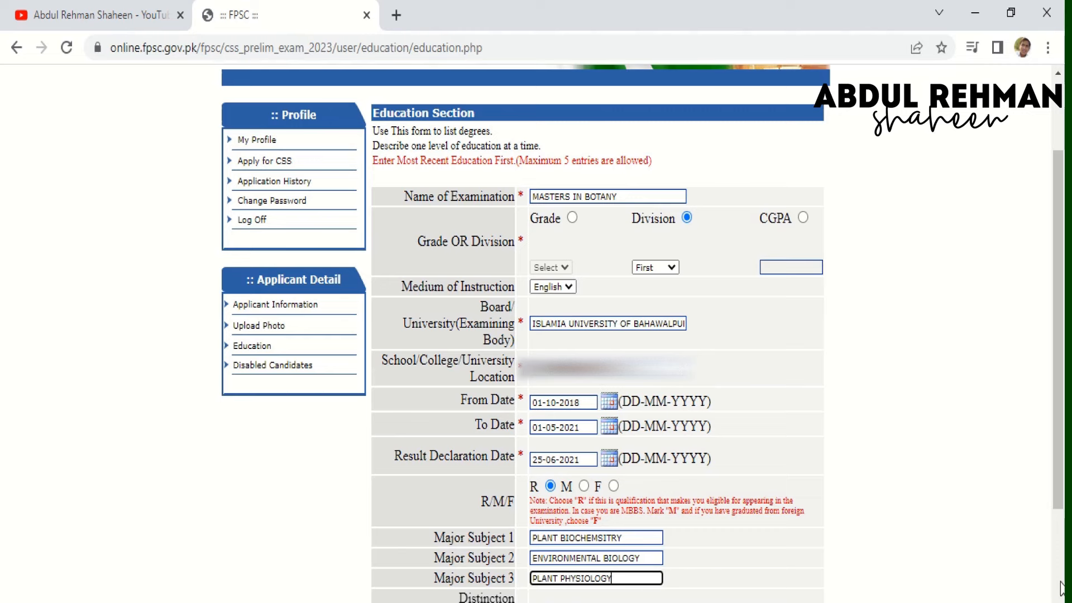
- Add 3RD POSITION as the distinction and save the Masters entry
scroll(1060, 592, down, 2)
scroll(914, 591, down, 3)
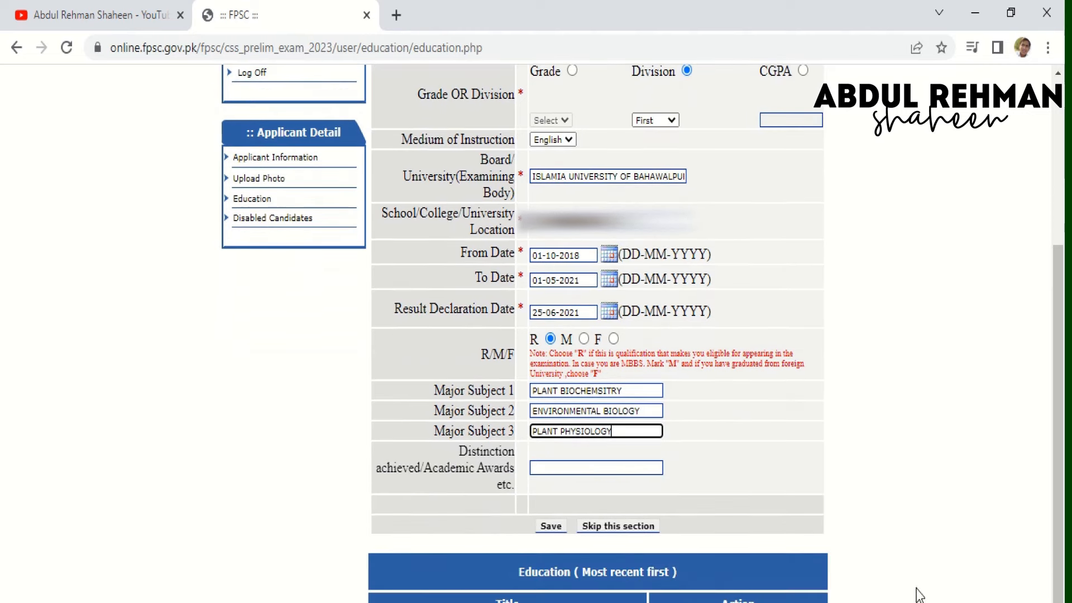
click(588, 464)
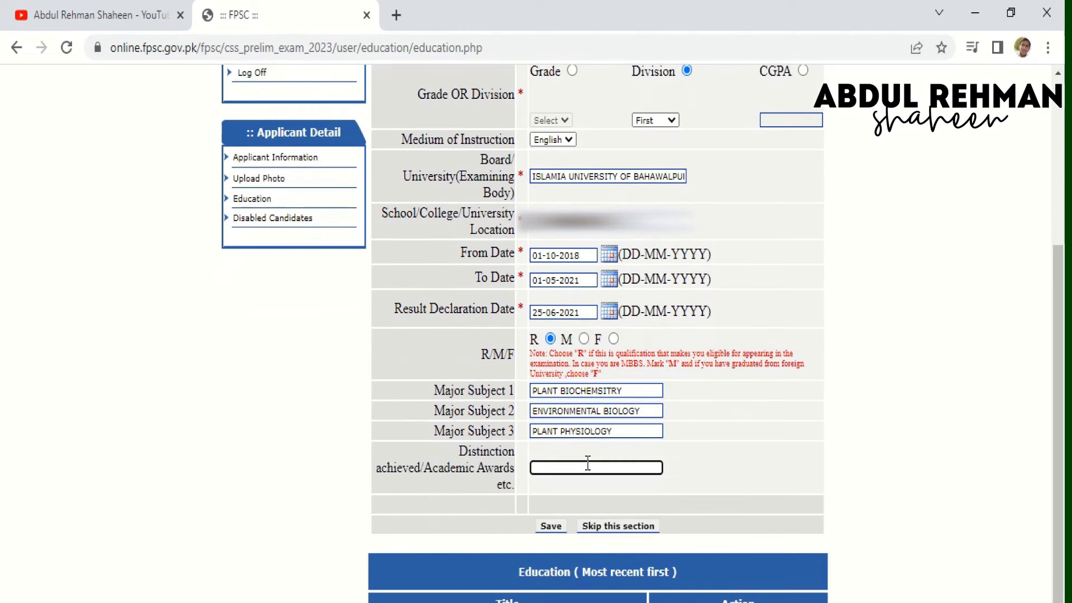
text(3RD POSITION)
click(557, 529)
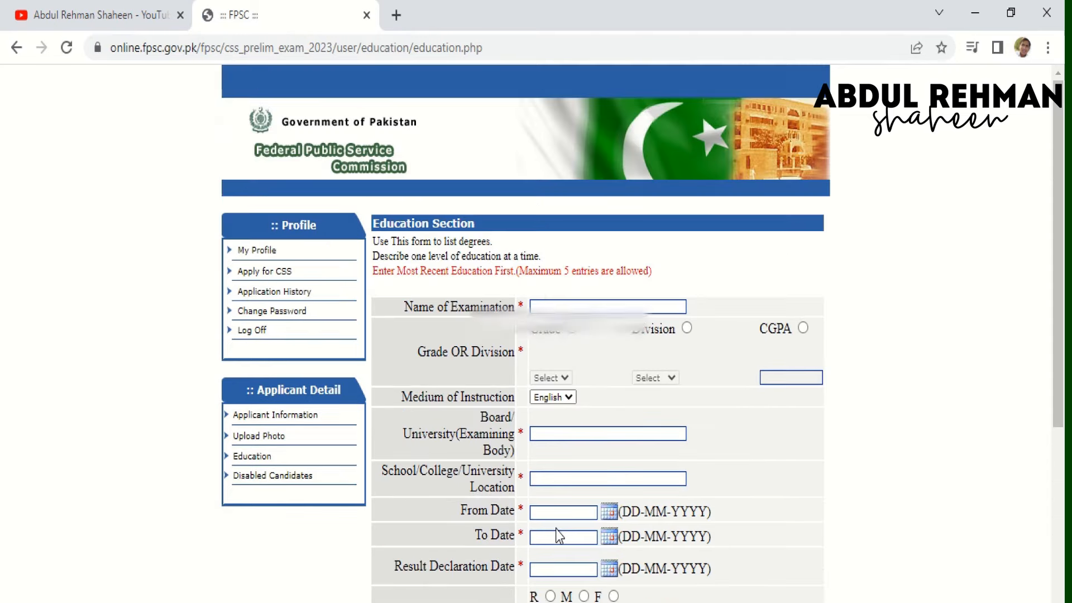
- Start a GRADUATION entry with its result set to First division
click(559, 305)
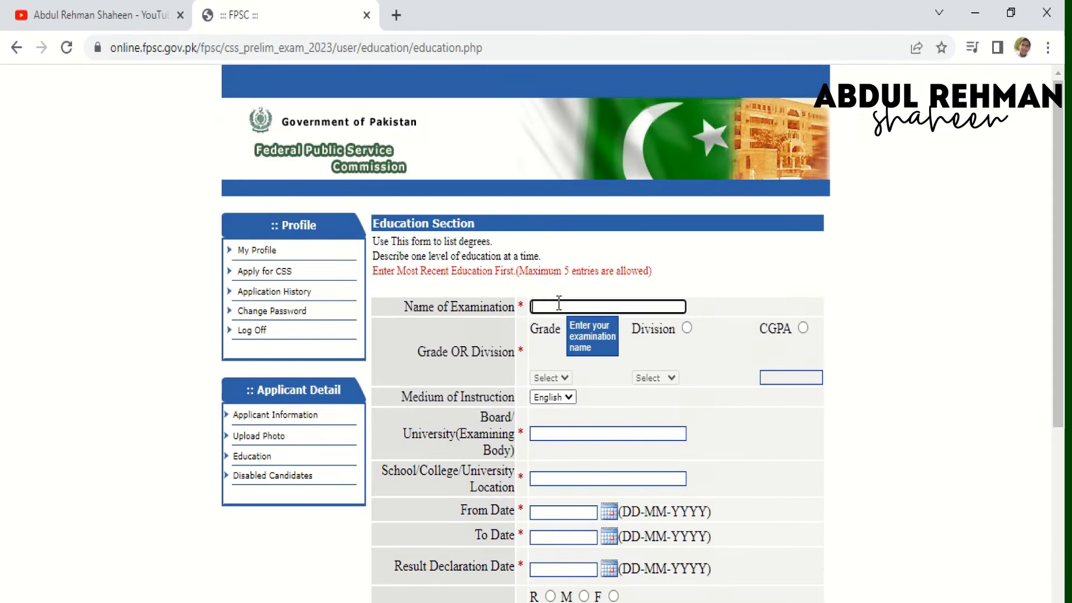
text(GRADUATION)
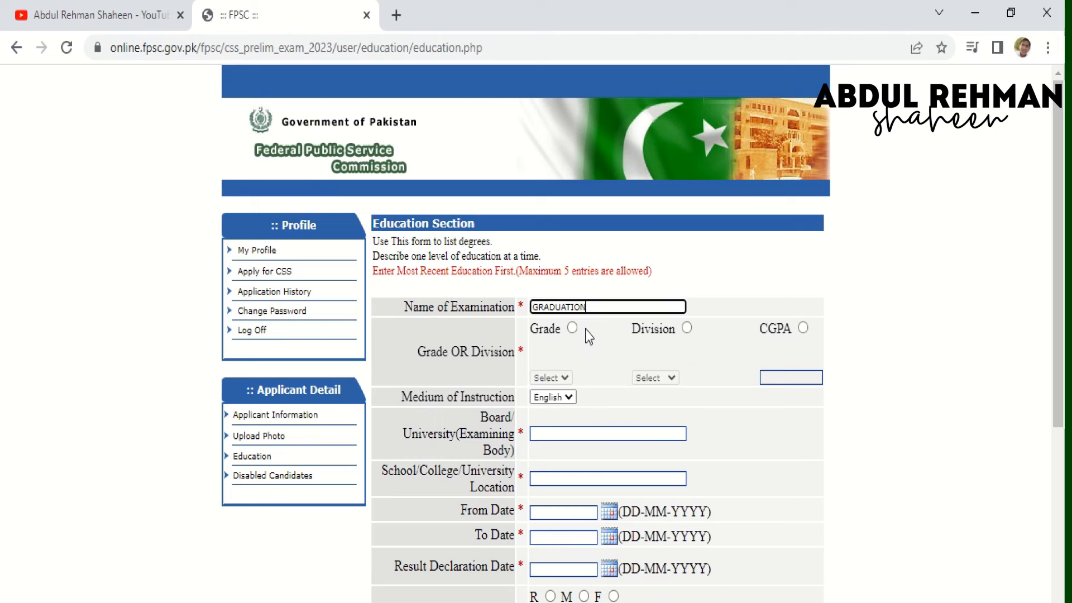
click(682, 337)
click(687, 329)
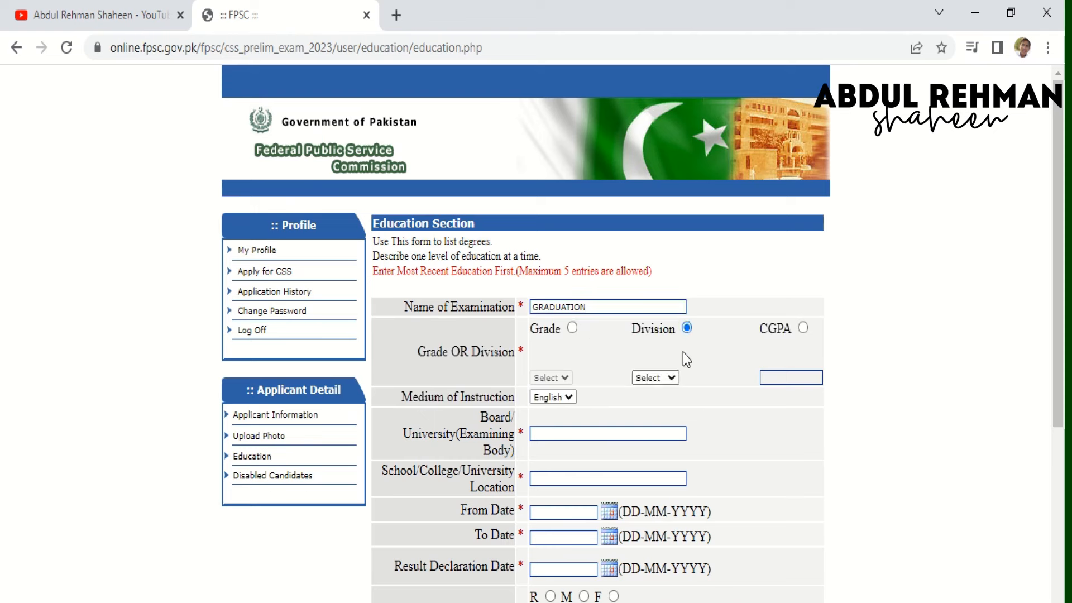
click(666, 385)
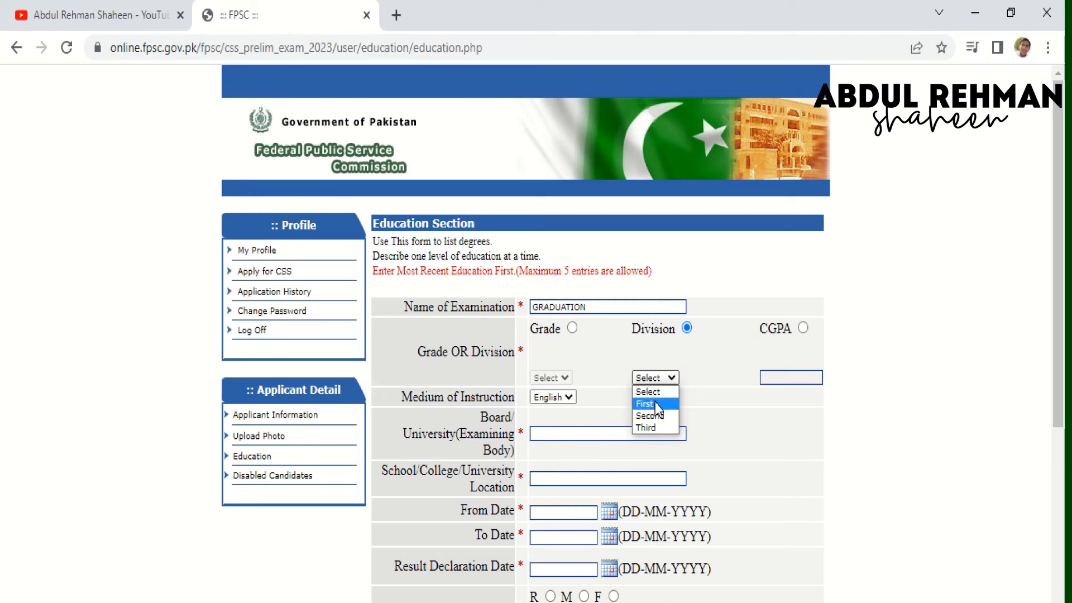
click(656, 404)
- Enter ISLAMIA UNIVERSITY OF BAHAWALPUR as the board, fixing the typos
click(613, 439)
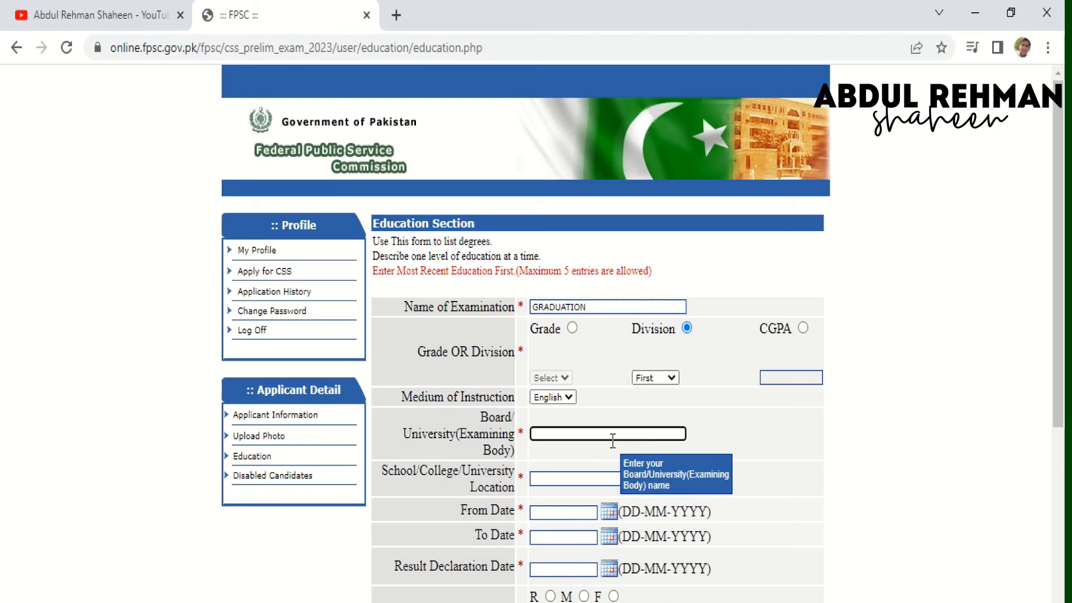
text(ISLAMIA UNIVERSITY IF BA)
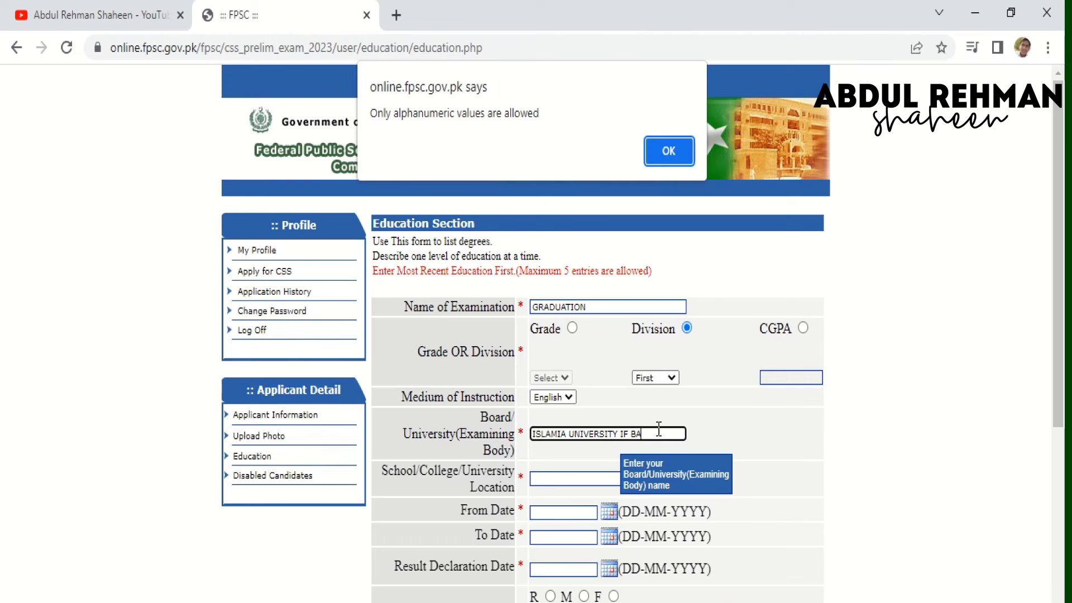
click(669, 151)
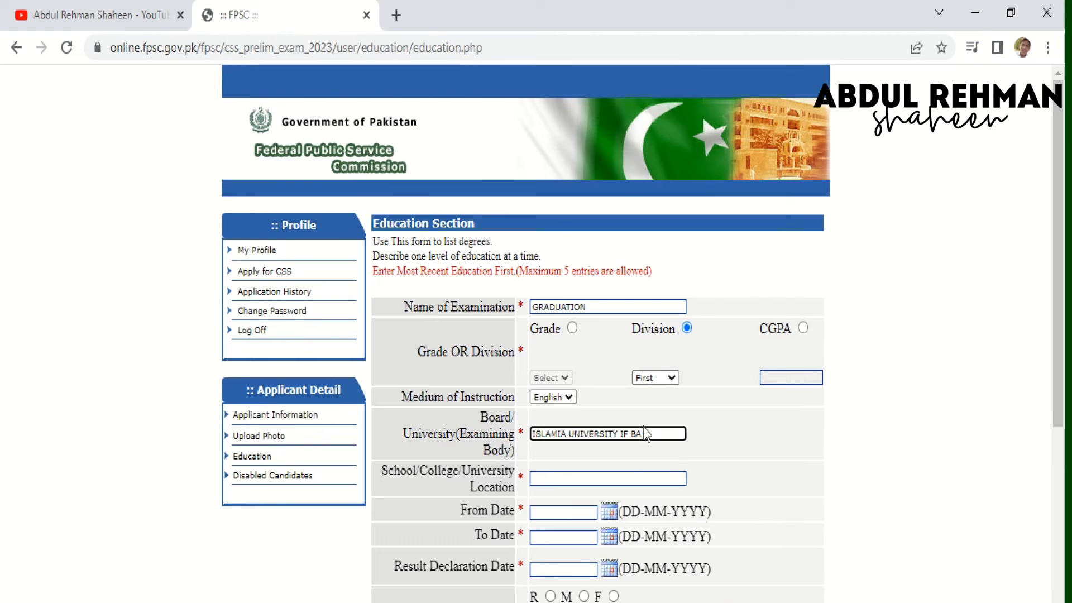
key(BackSpace)
key(BackSpace)
key(BackSpace)
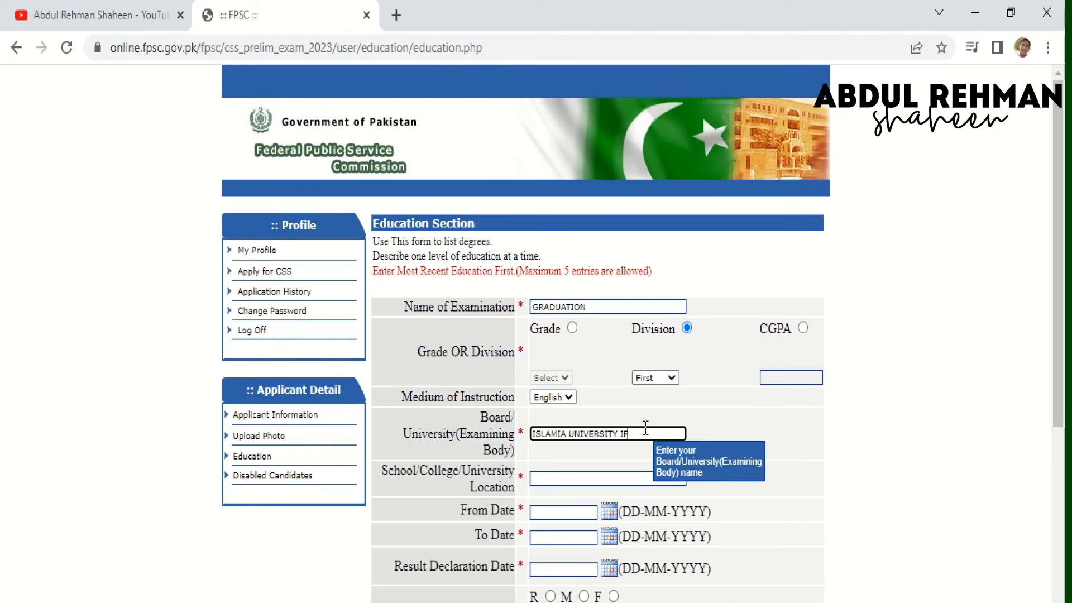
text(OF BAHAWALOU)
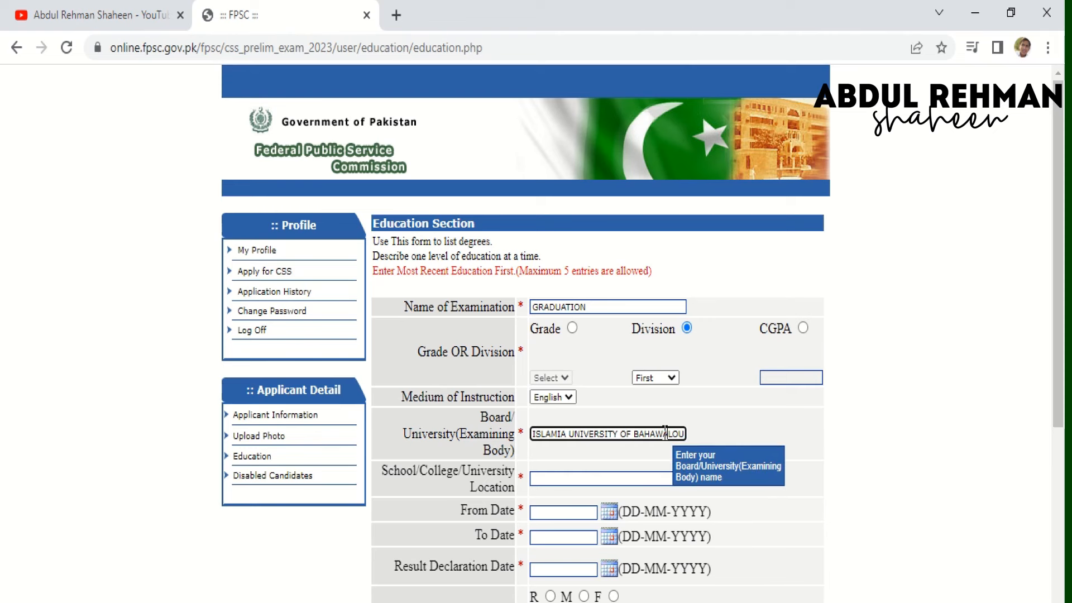
key(BackSpace)
key(BackSpace)
text(PUR)
key(Tab)
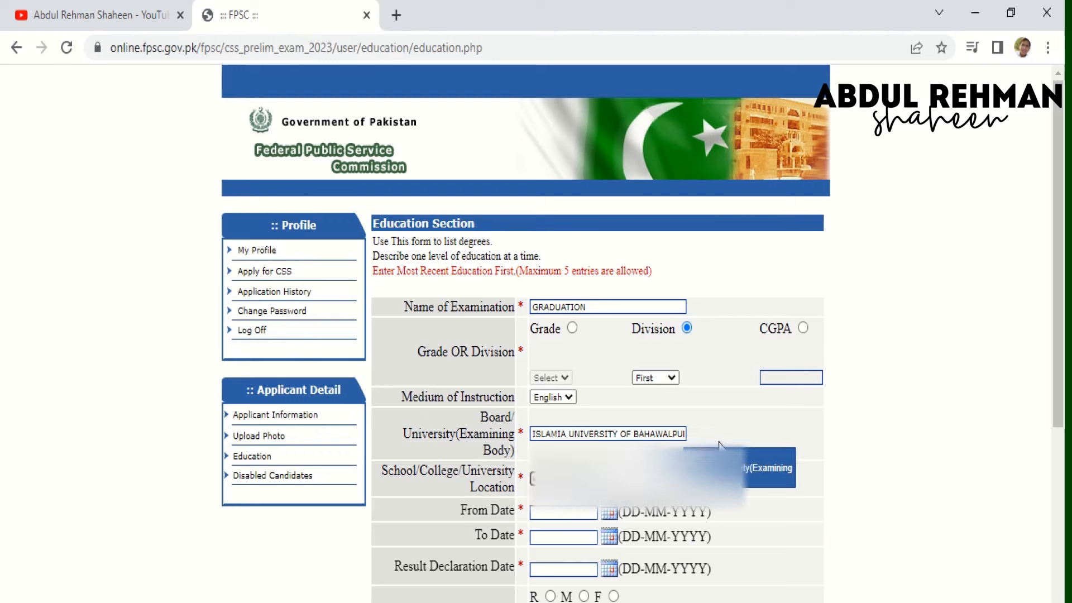
- Set the graduation From Date to 01-10-2016 and To Date to 01-05-2018
click(614, 515)
click(622, 536)
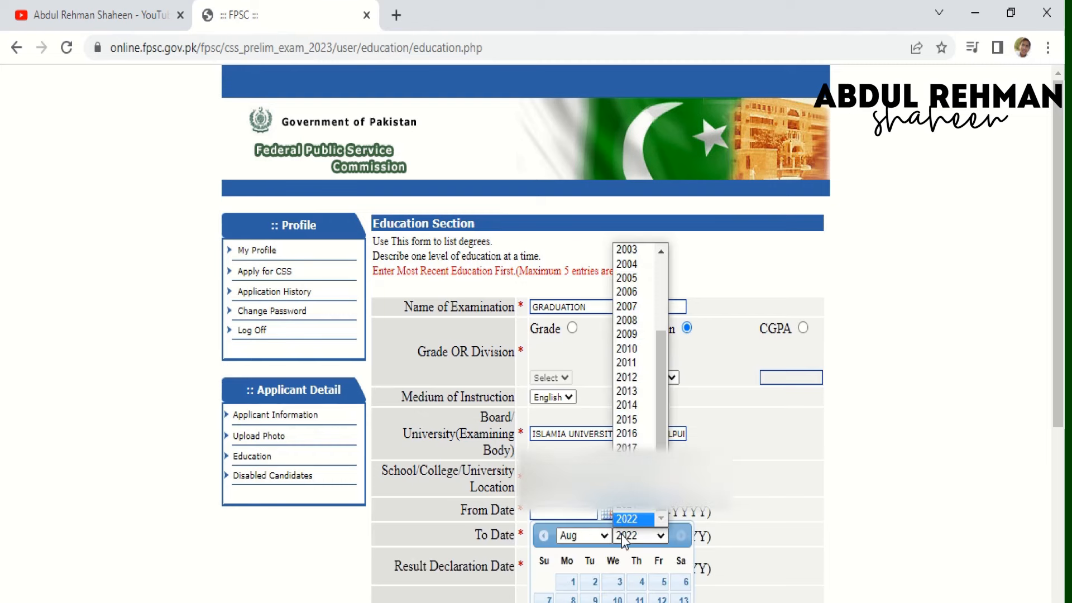
click(638, 430)
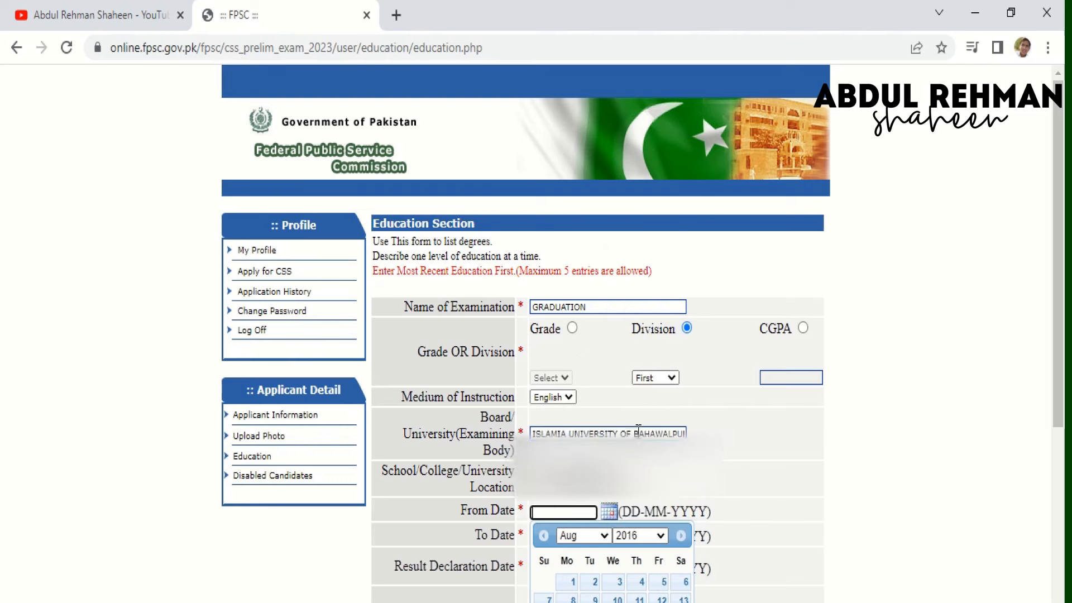
click(598, 535)
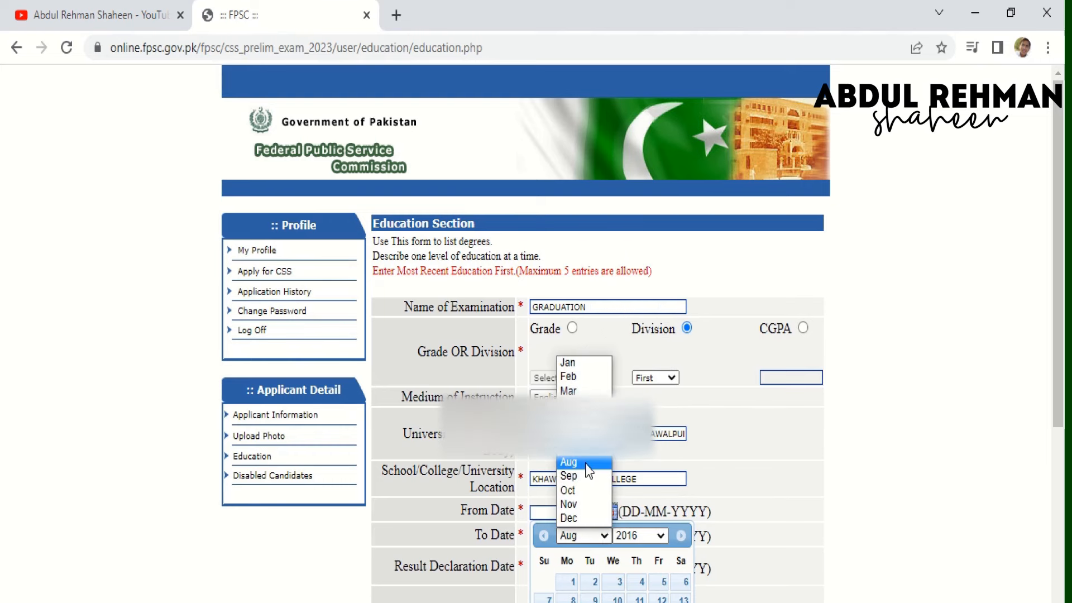
click(585, 492)
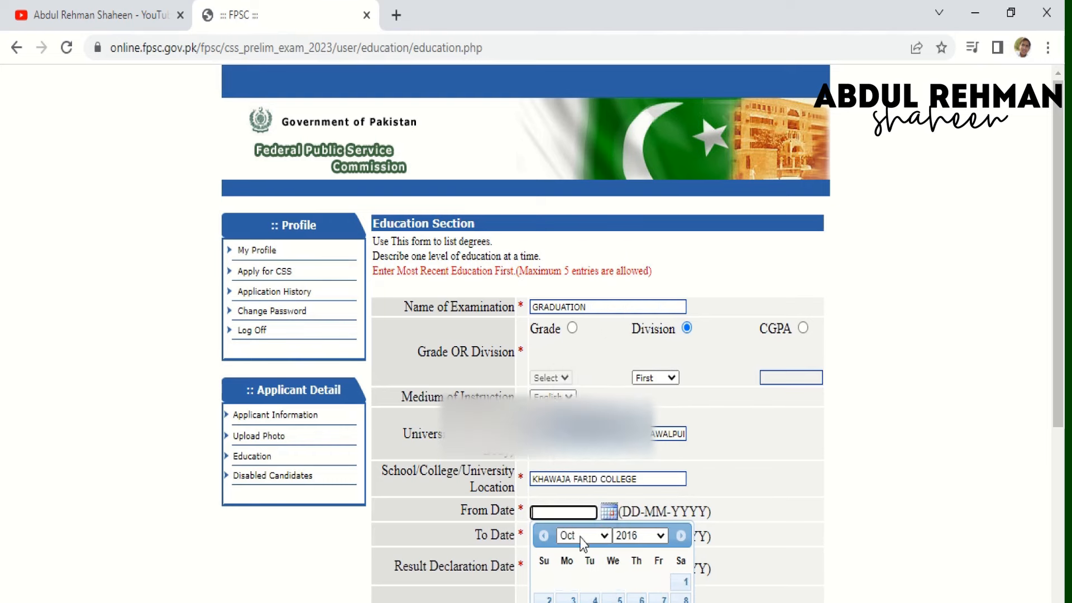
click(682, 581)
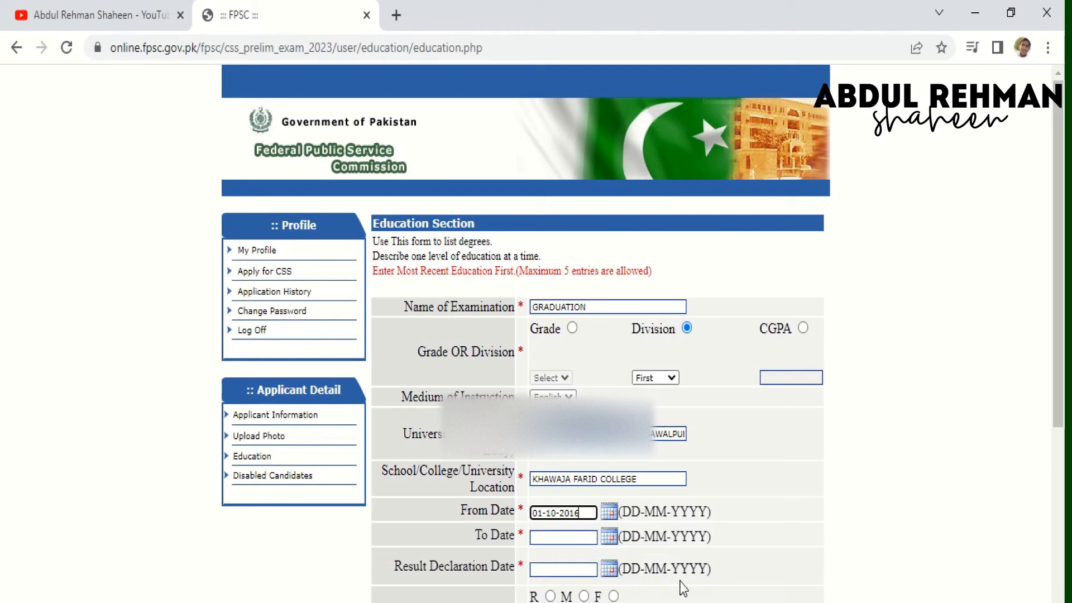
click(611, 539)
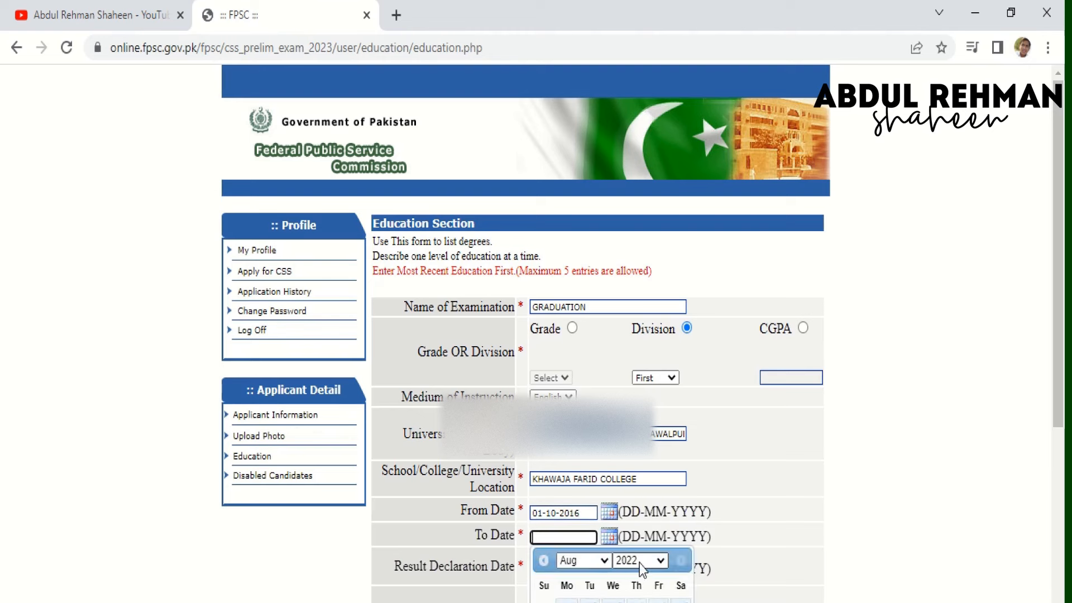
click(639, 562)
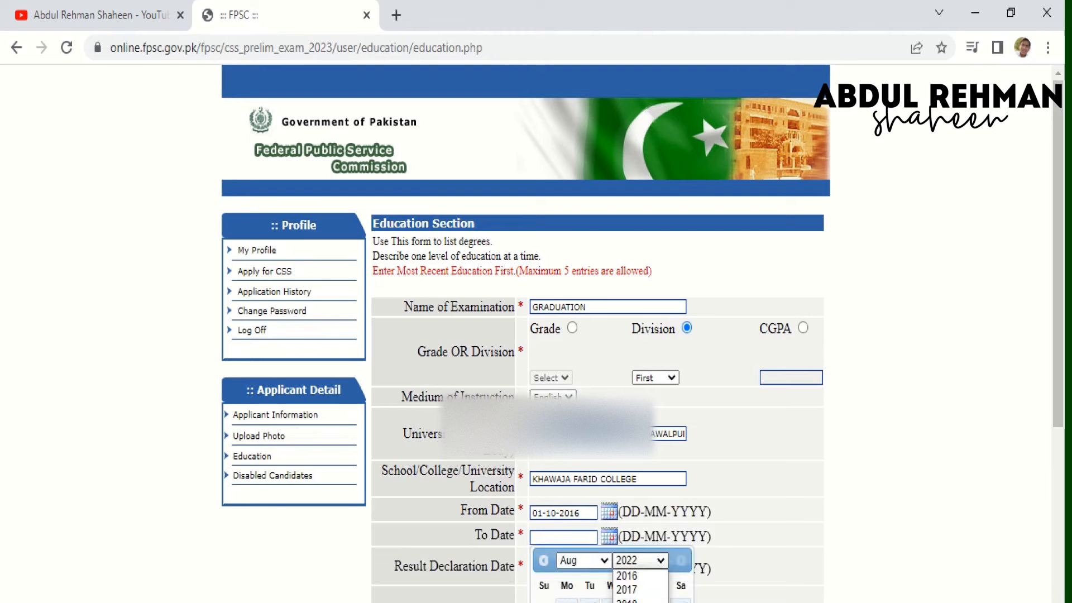
click(626, 601)
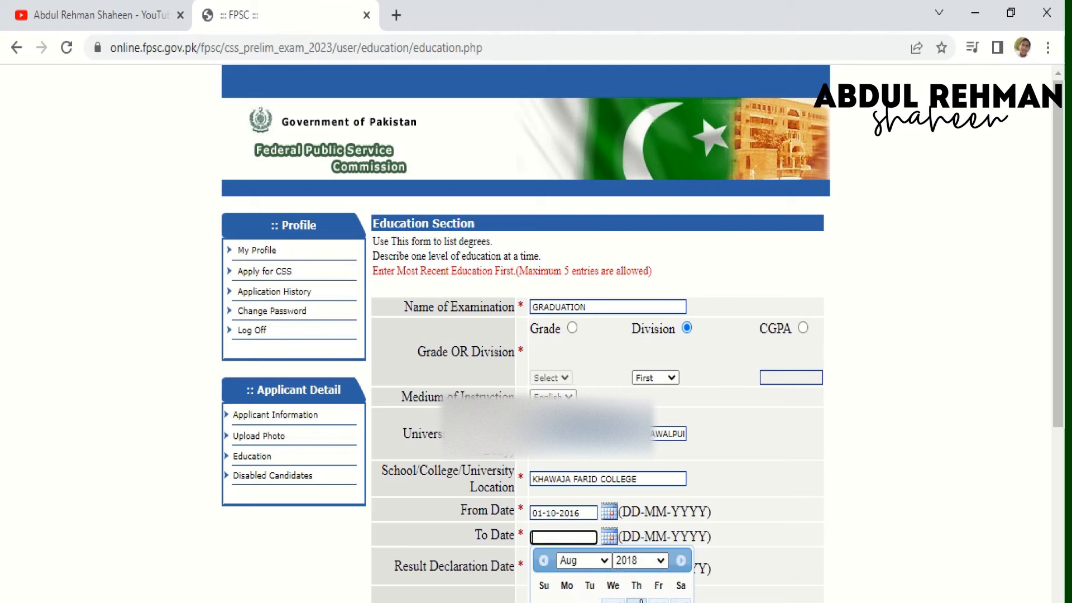
click(603, 561)
click(581, 444)
click(590, 601)
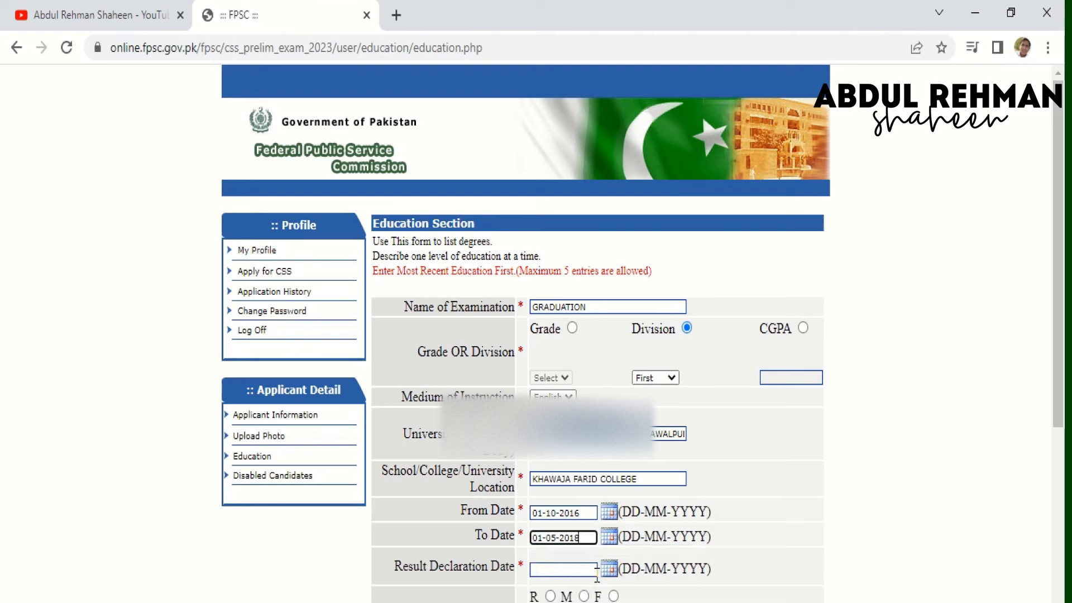
- Set the graduation Result Declaration Date to 16-08-2018
scroll(838, 502, down, 4)
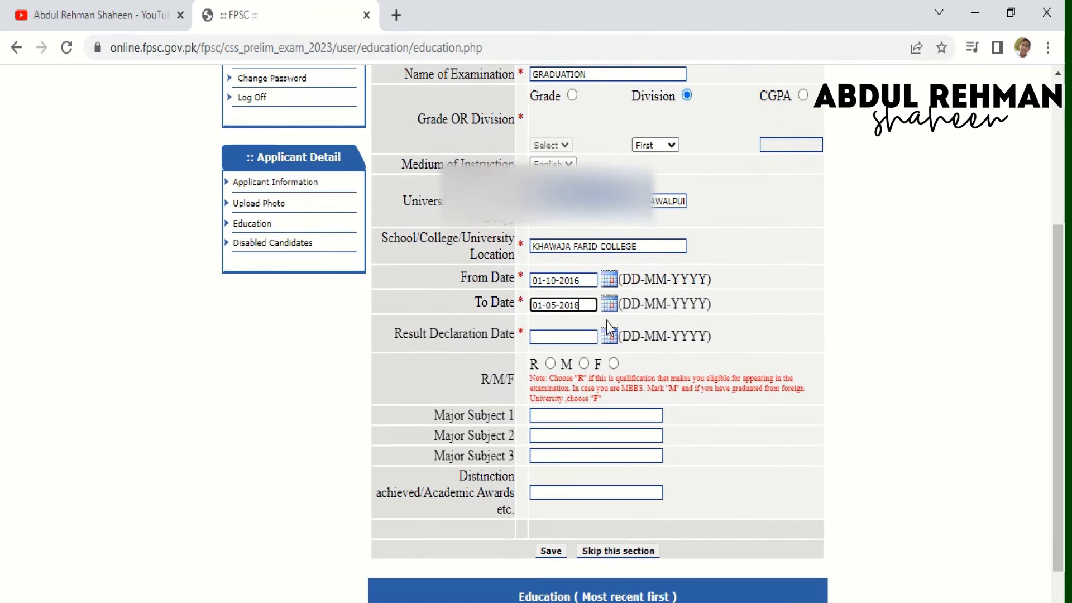
click(609, 336)
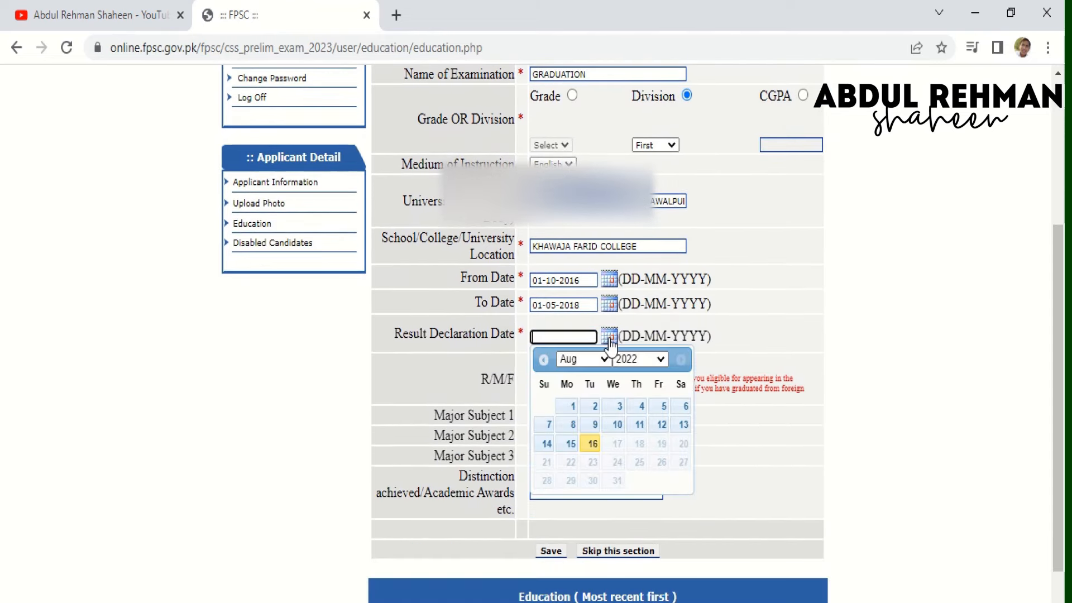
click(631, 362)
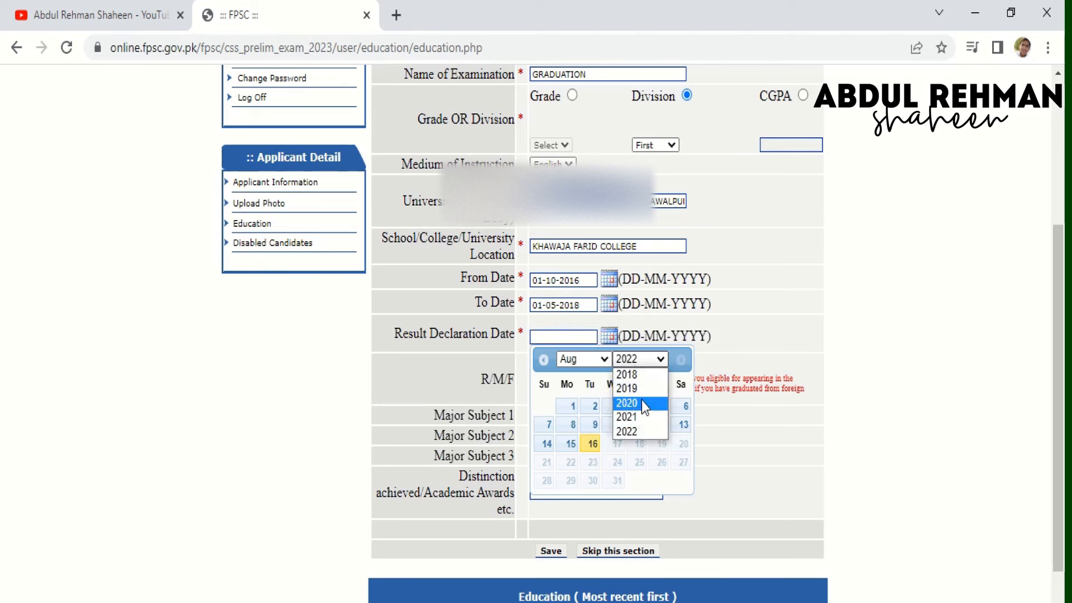
click(642, 375)
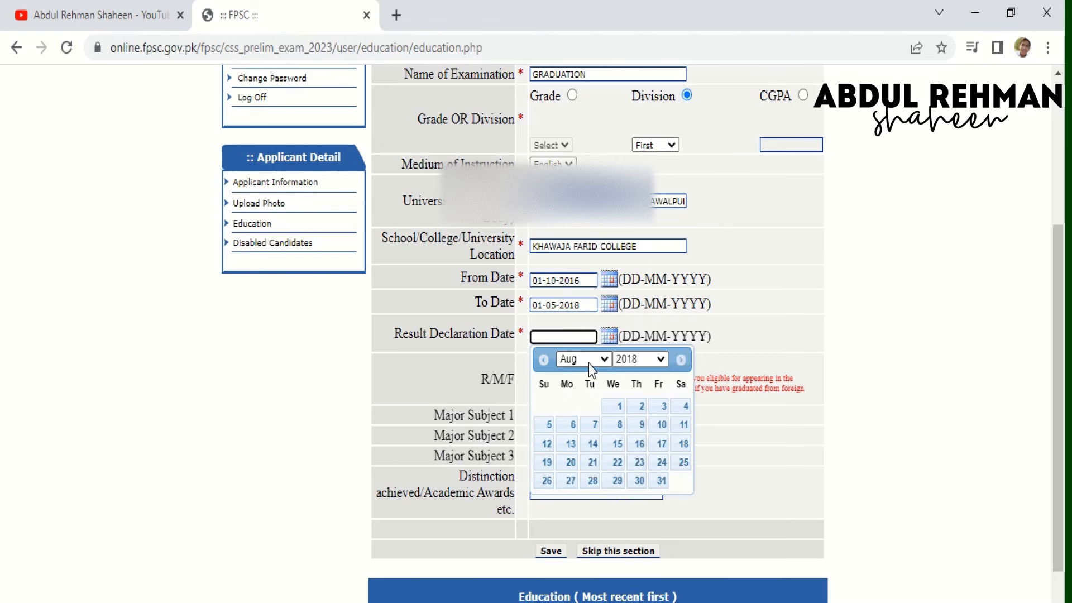
click(640, 444)
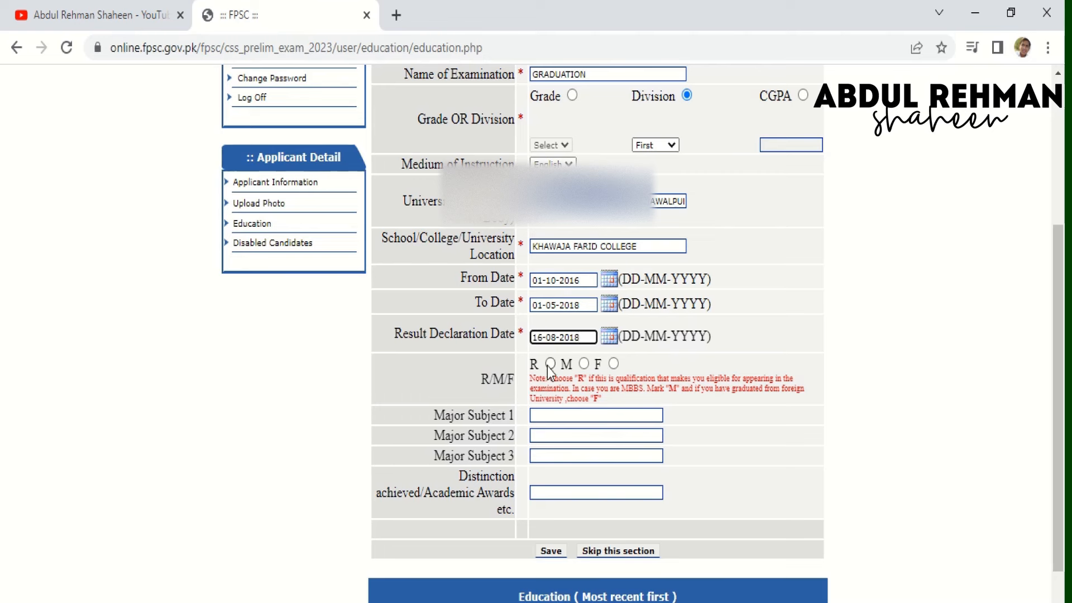
- Mark it R, enter majors ZOOLOGY, BOTANY and GEOGRAPHY, and save the graduation entry
click(543, 416)
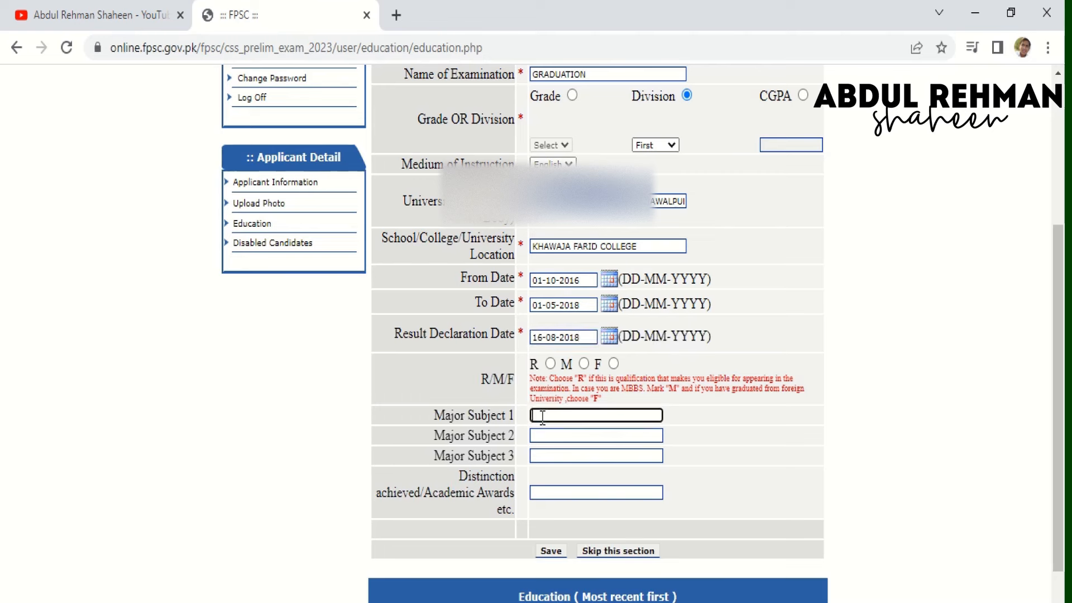
click(550, 364)
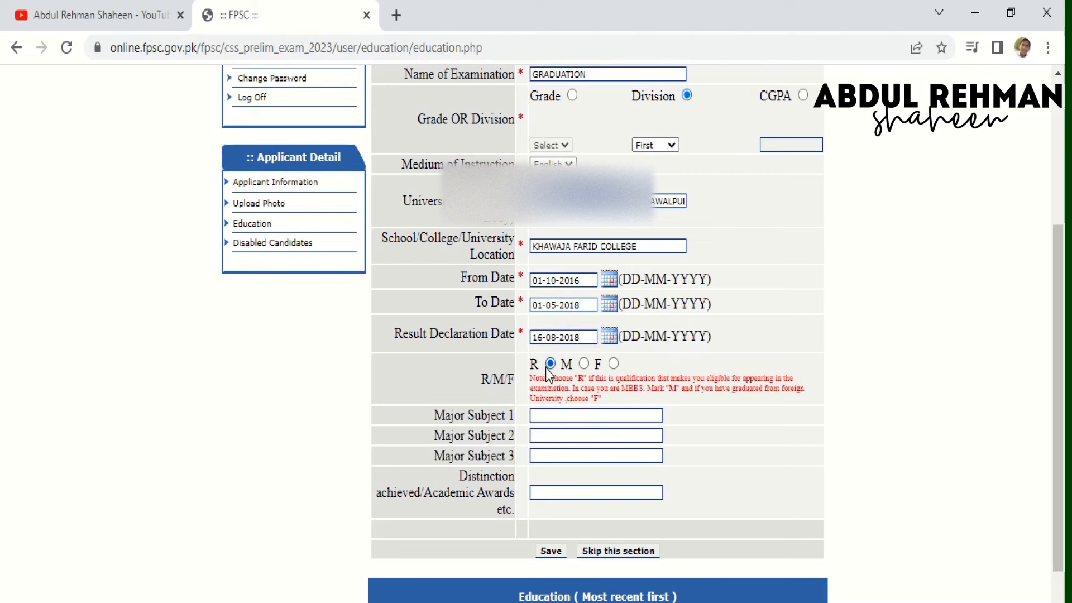
click(553, 417)
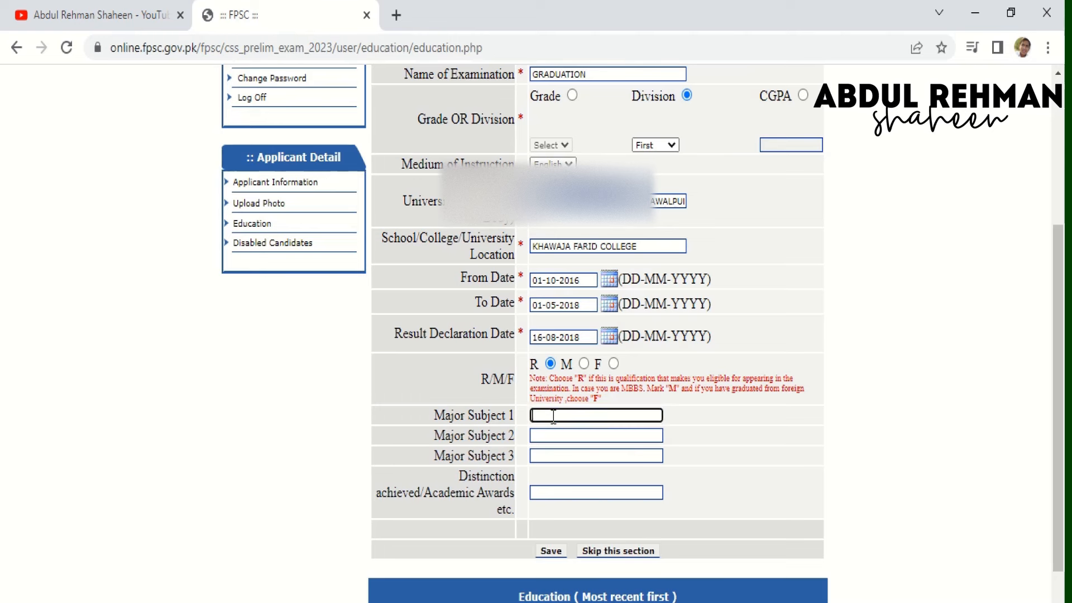
text(zoology)
key(Tab)
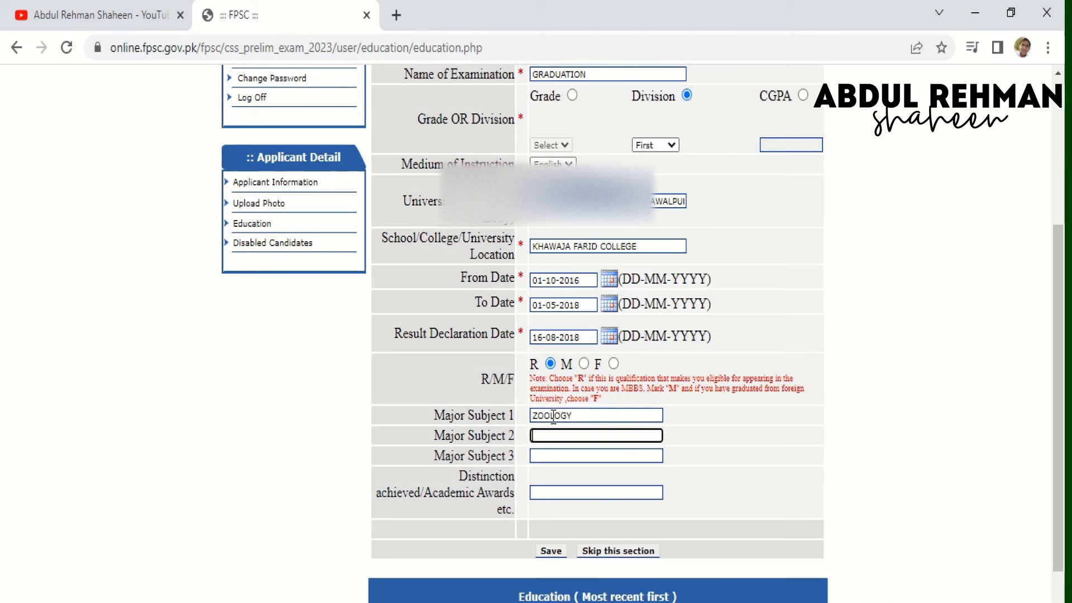
text(BOTANY)
key(Tab)
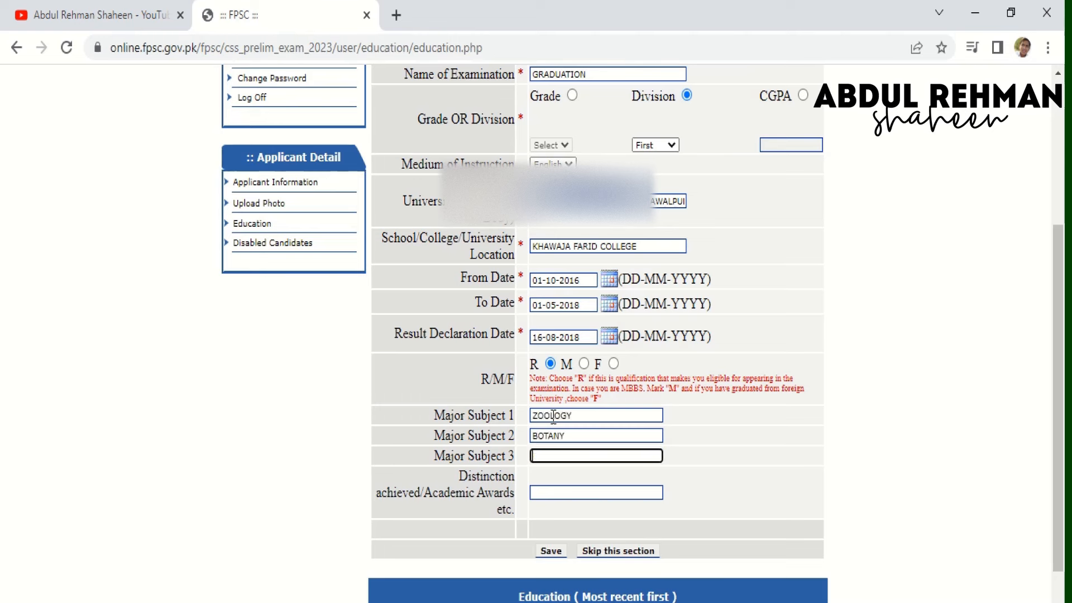
text(GEOGRAPHY)
click(553, 551)
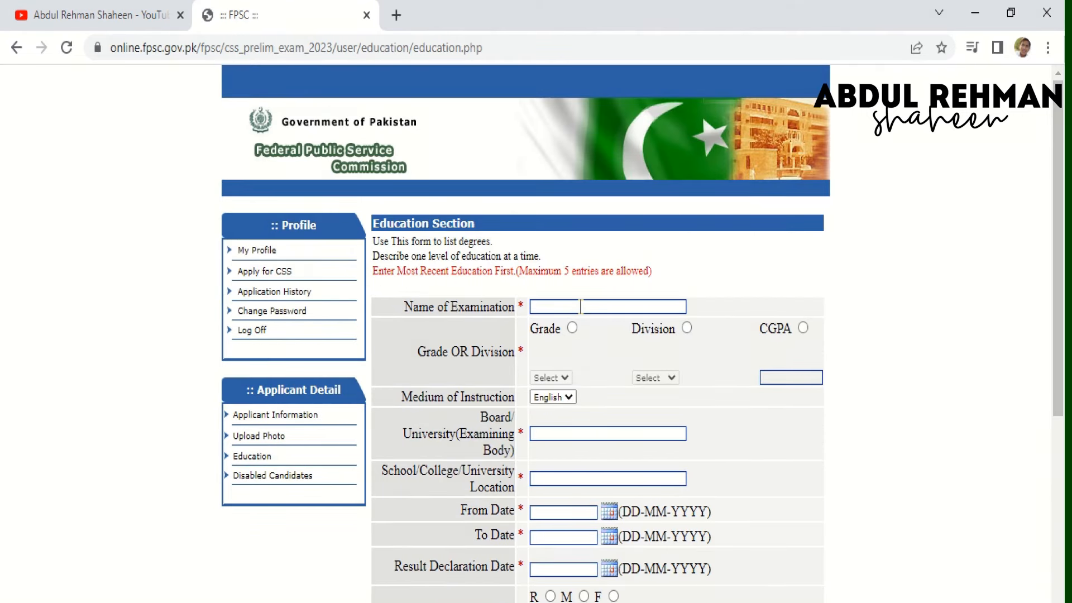
- Start an INTERMEDIATE entry with its result set to First division
click(580, 307)
text(IN)
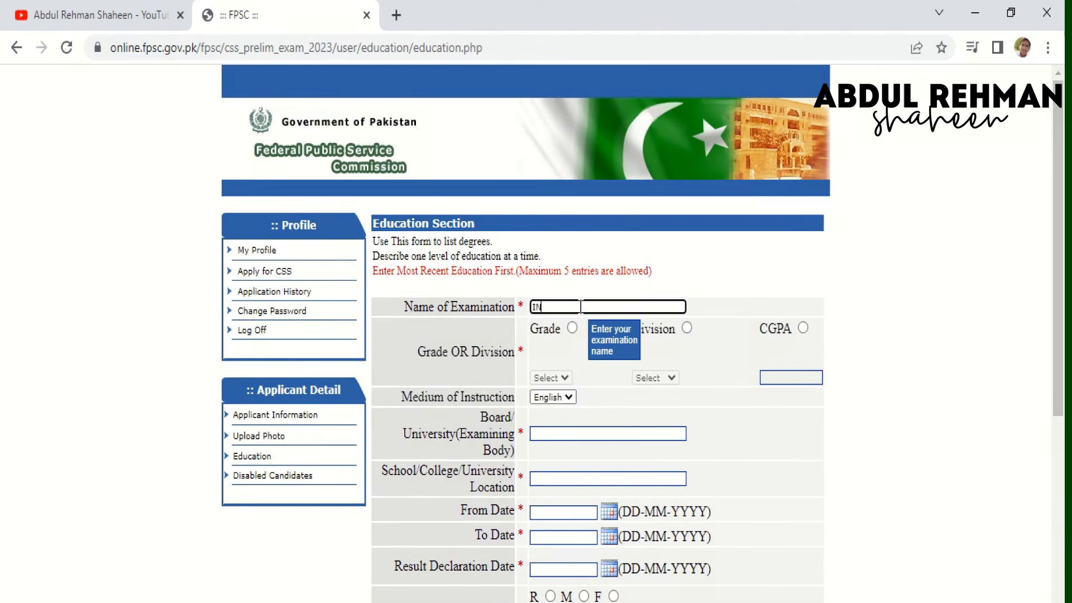
text(TERMEDIA)
text(TERMEDAITE)
click(687, 328)
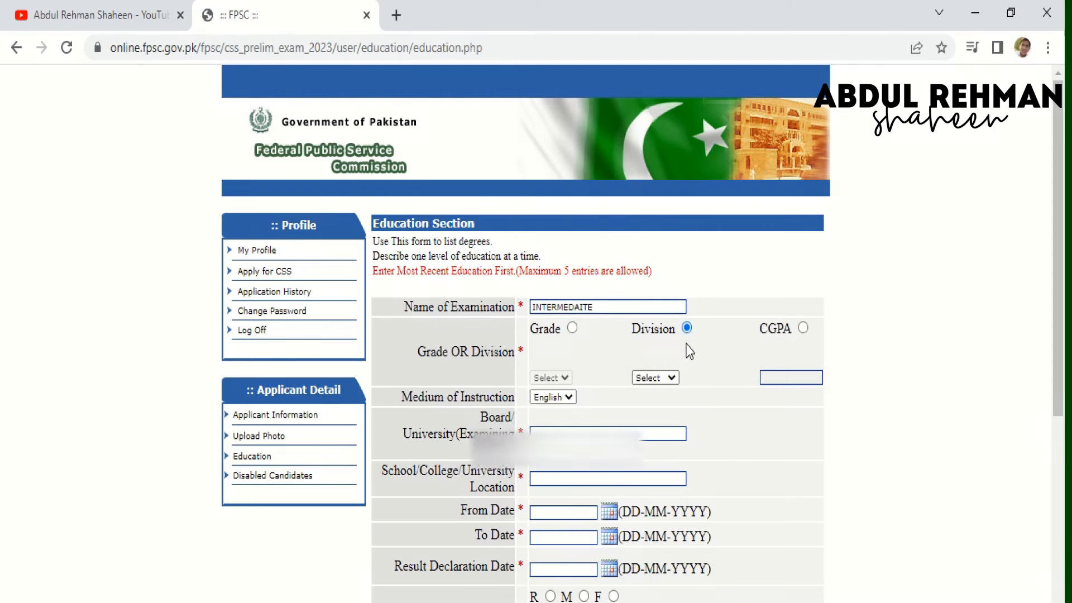
click(668, 379)
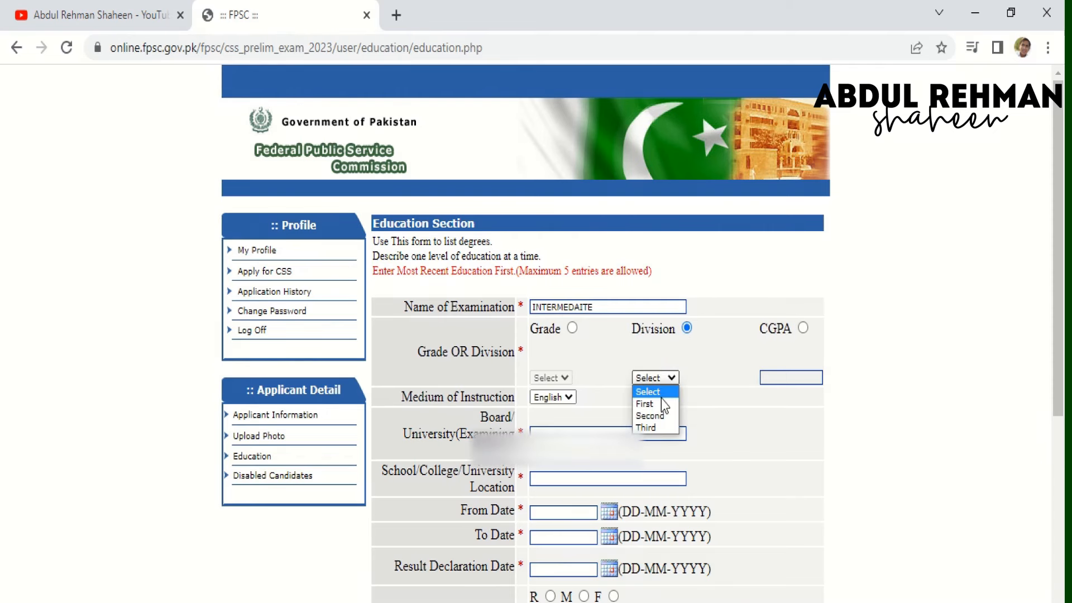
click(662, 397)
click(665, 383)
click(652, 409)
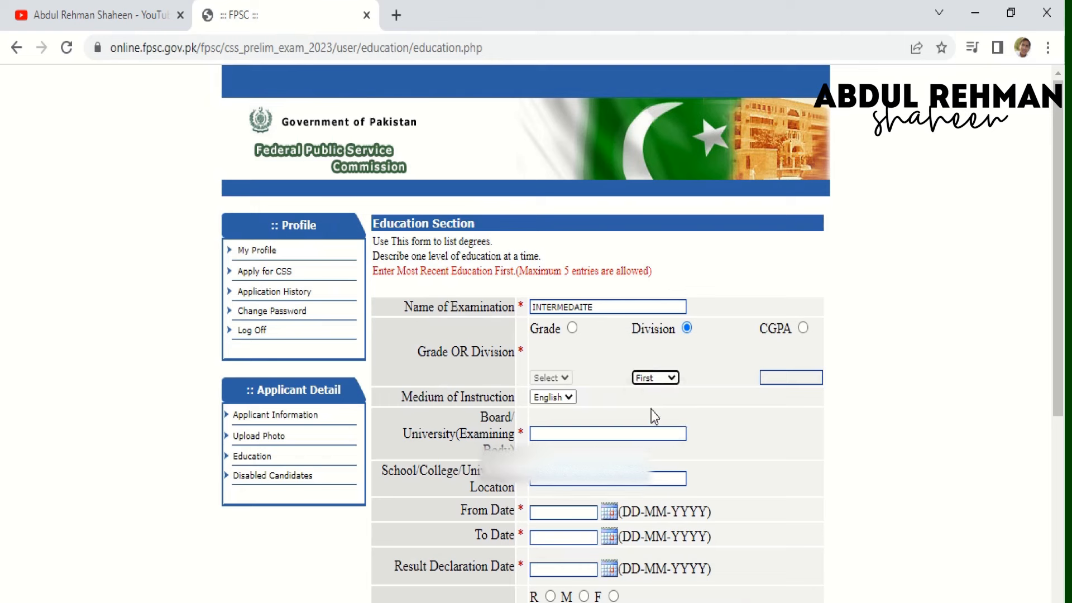
- Fill in BISE BAHAWALPUR as the board and BAHAWALPUR as the school location
click(571, 433)
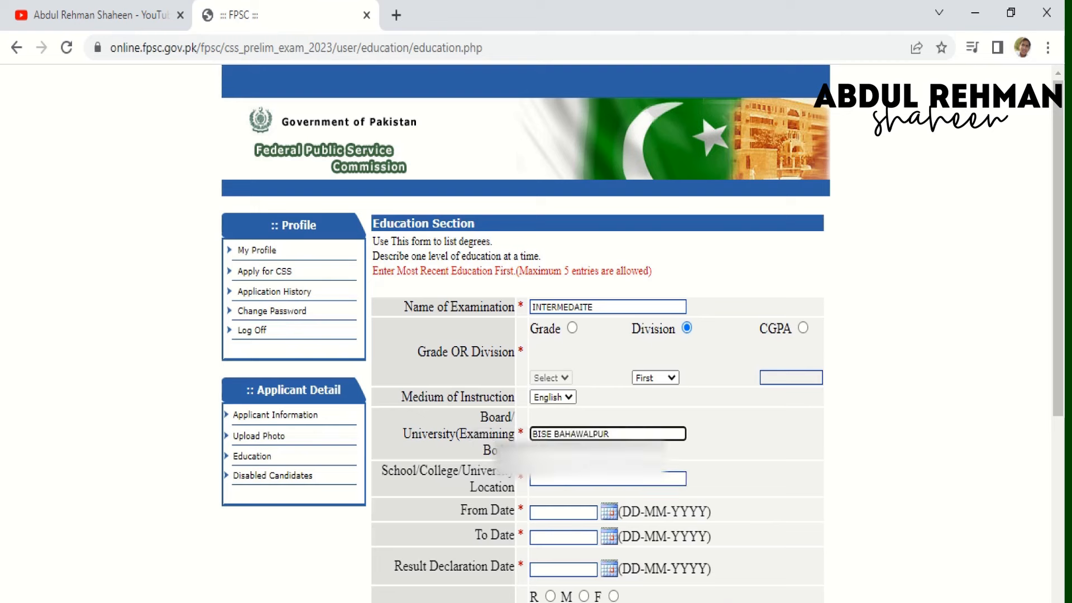
click(575, 479)
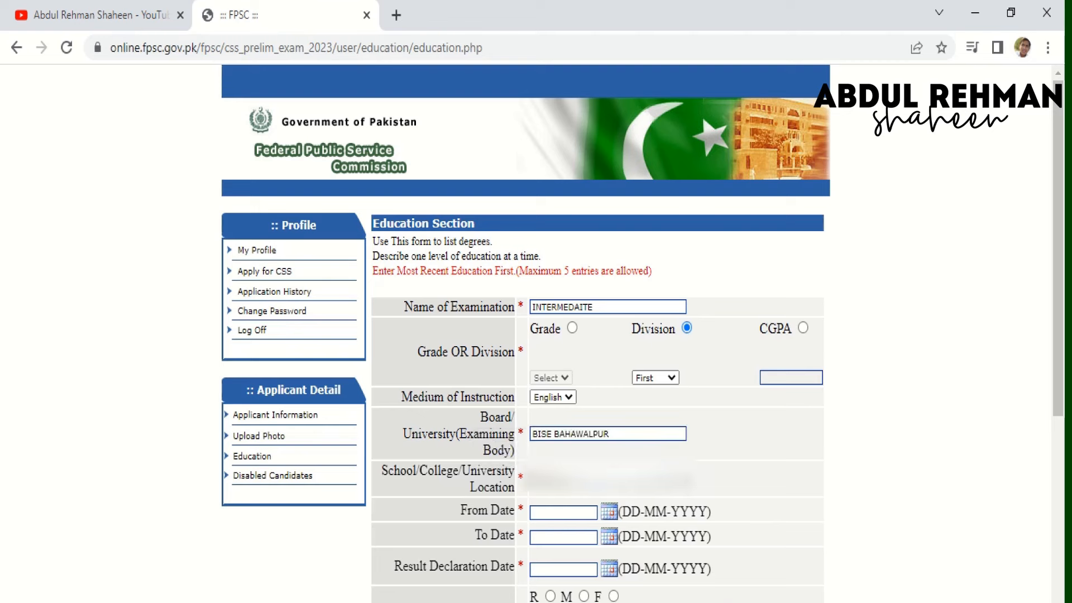
text(BAHAWALPUR)
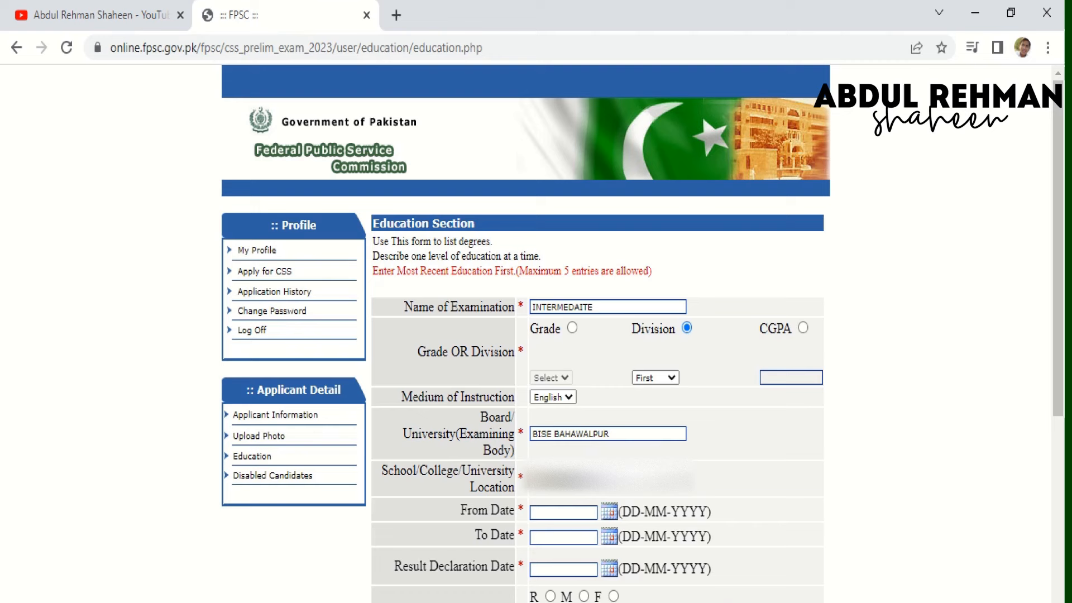
- Set the Intermediate entry's From Date to 1 September 2014 using its calendar
click(608, 512)
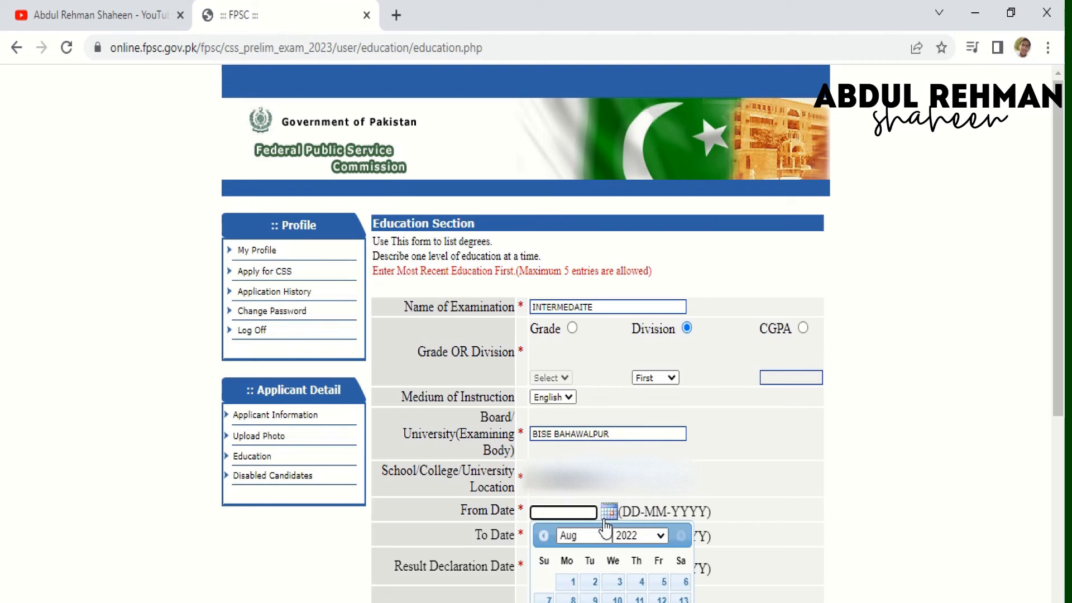
click(637, 536)
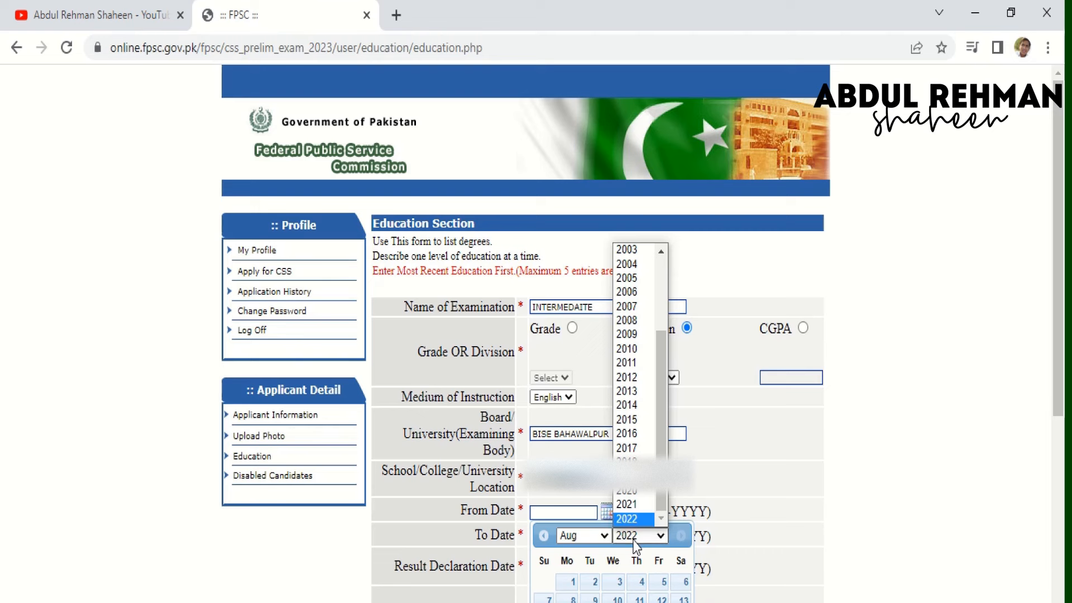
click(629, 413)
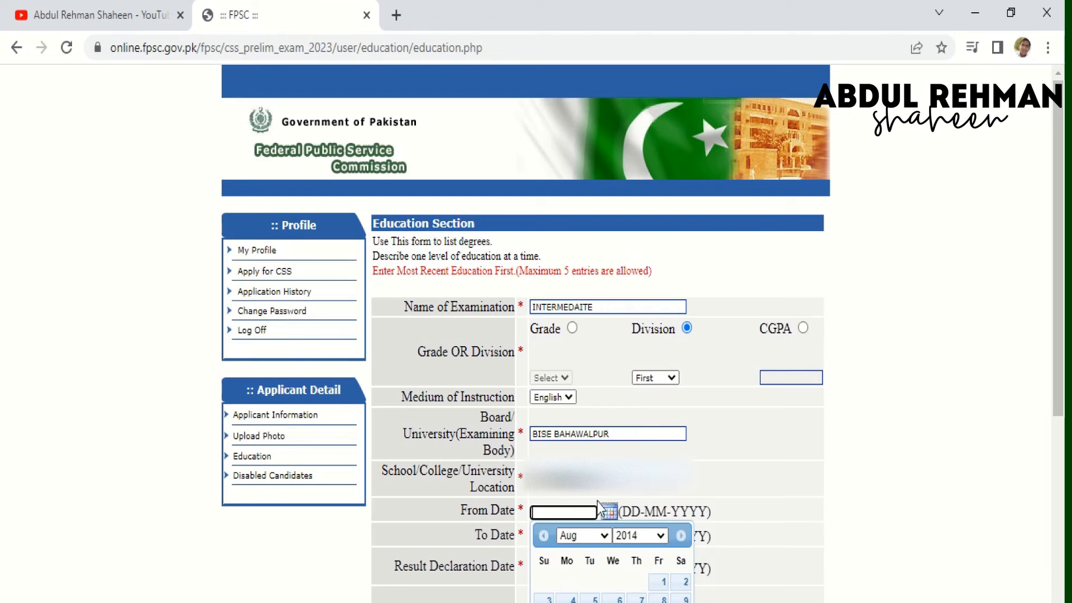
click(575, 536)
click(568, 475)
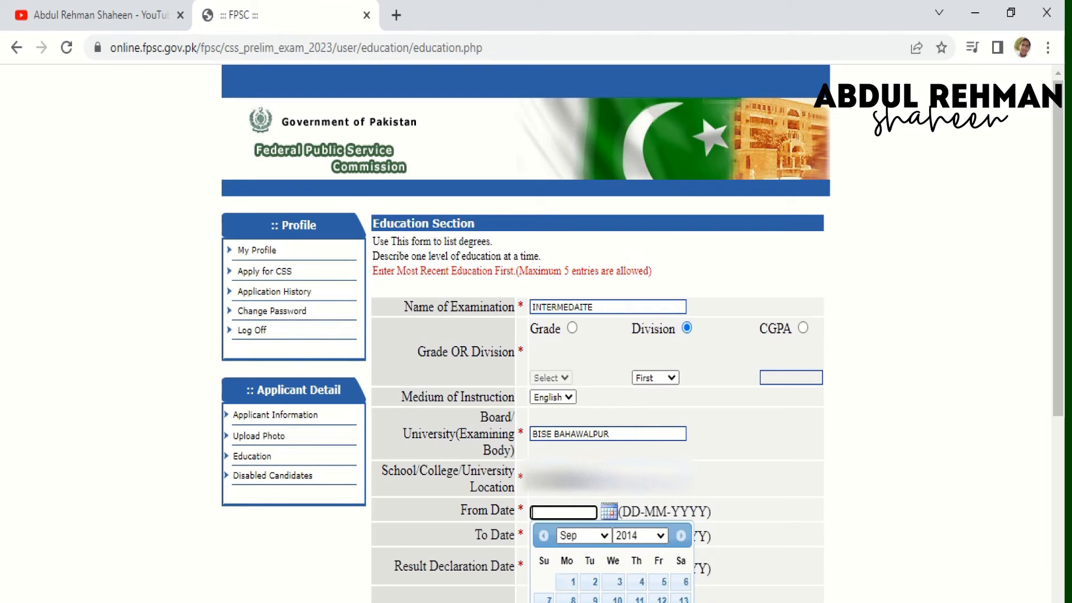
click(570, 584)
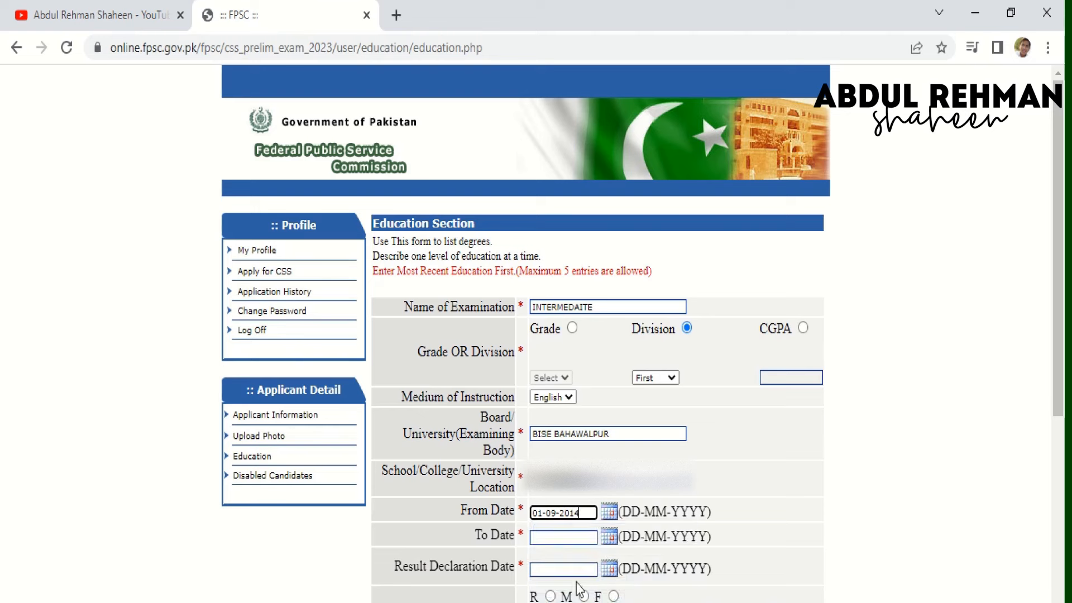
- Set the Intermediate entry's To Date to 1 September 2016 using its calendar
click(613, 542)
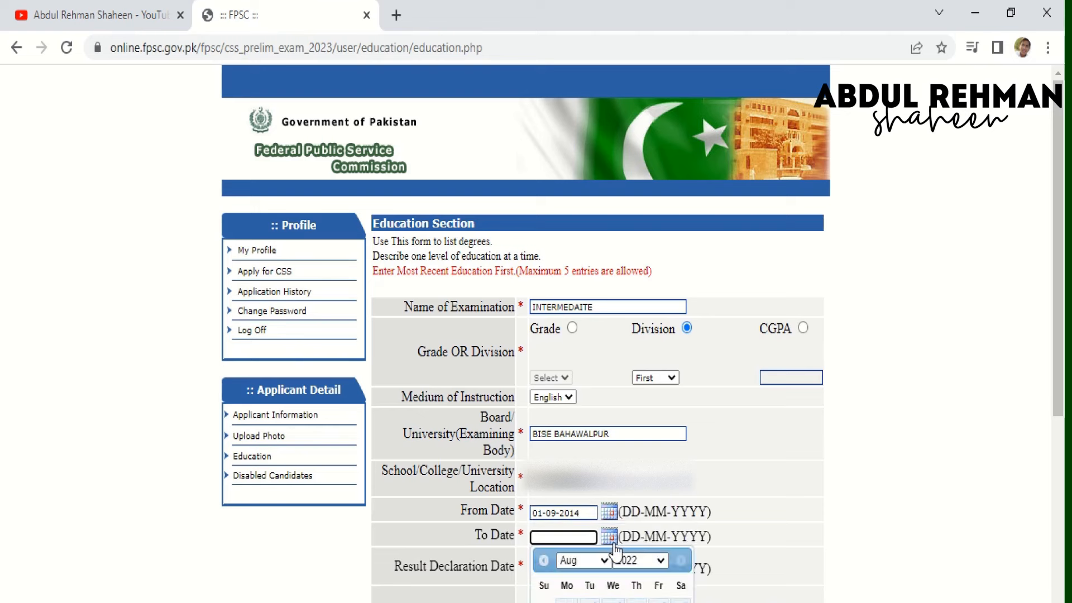
click(608, 541)
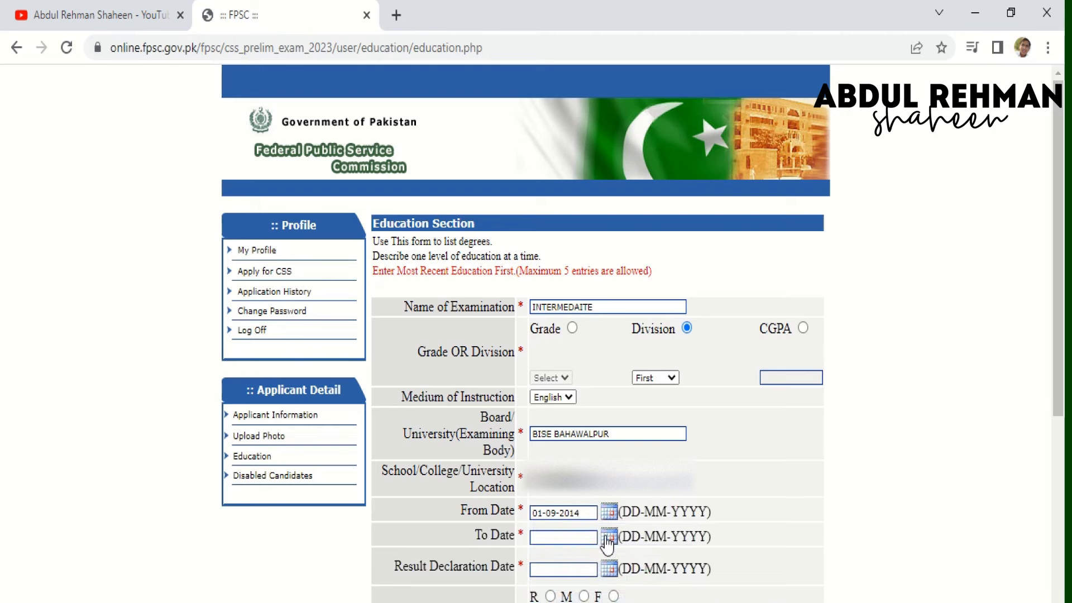
click(608, 540)
click(633, 563)
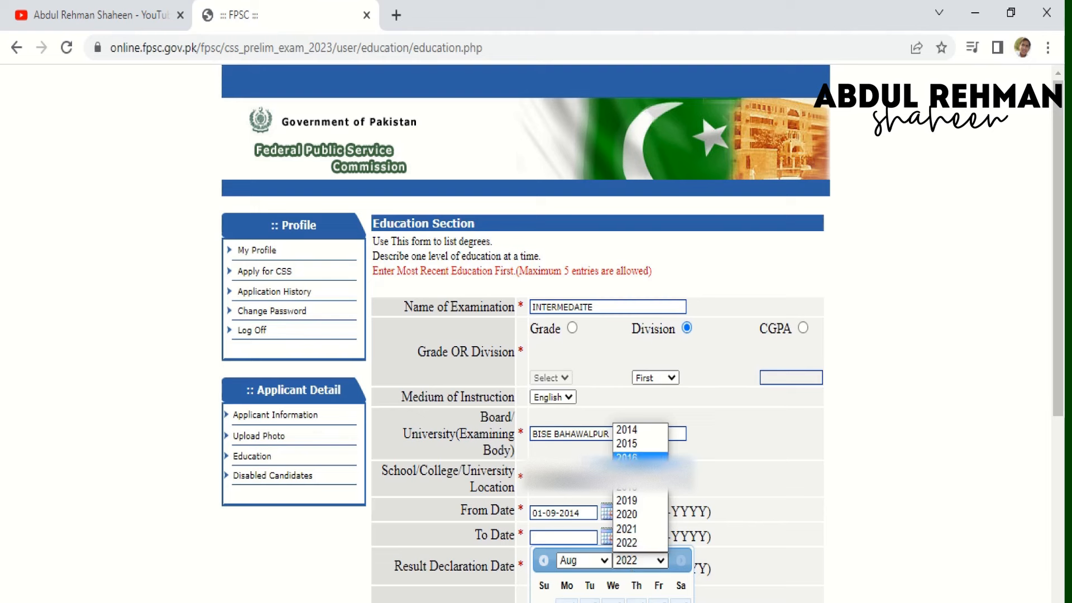
click(628, 457)
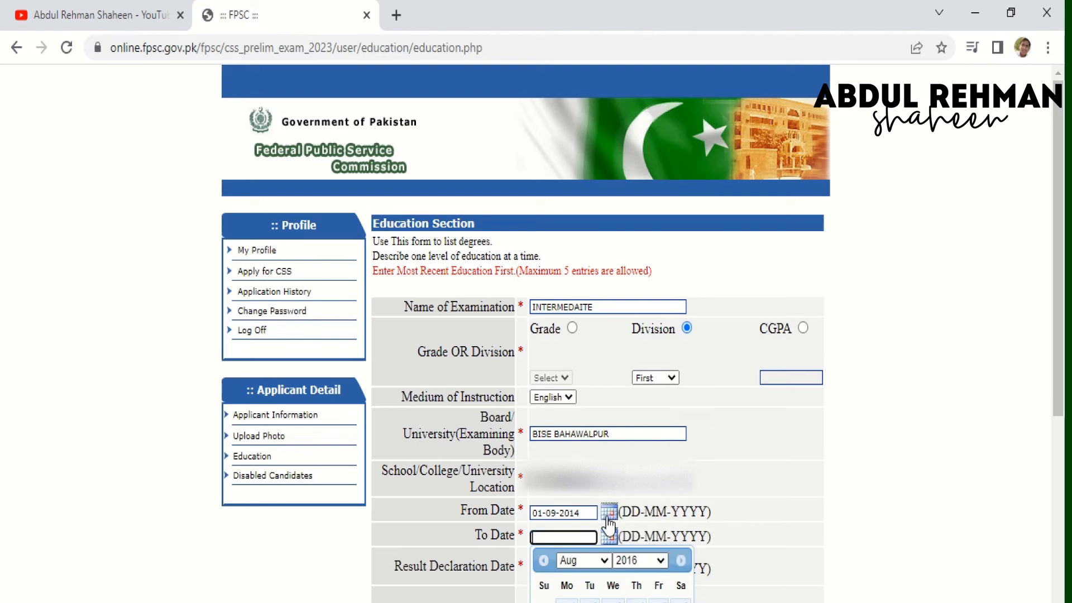
click(581, 560)
click(580, 502)
click(637, 600)
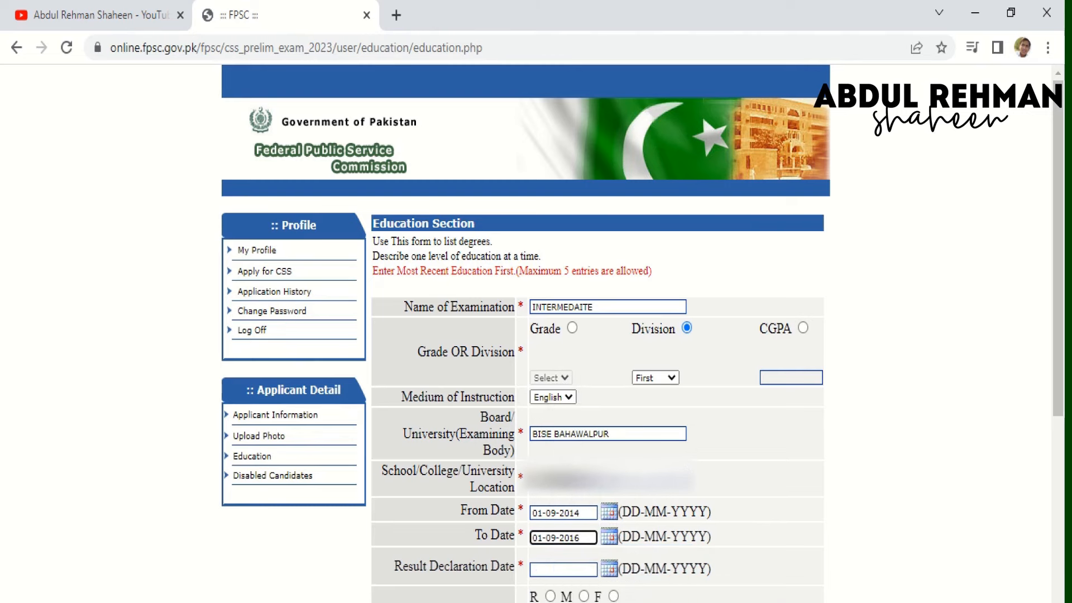
drag(725, 600, 725, 602)
- Pick 17 September 2016 as the Intermediate Result Declaration Date from its calendar
scroll(725, 601, down, 5)
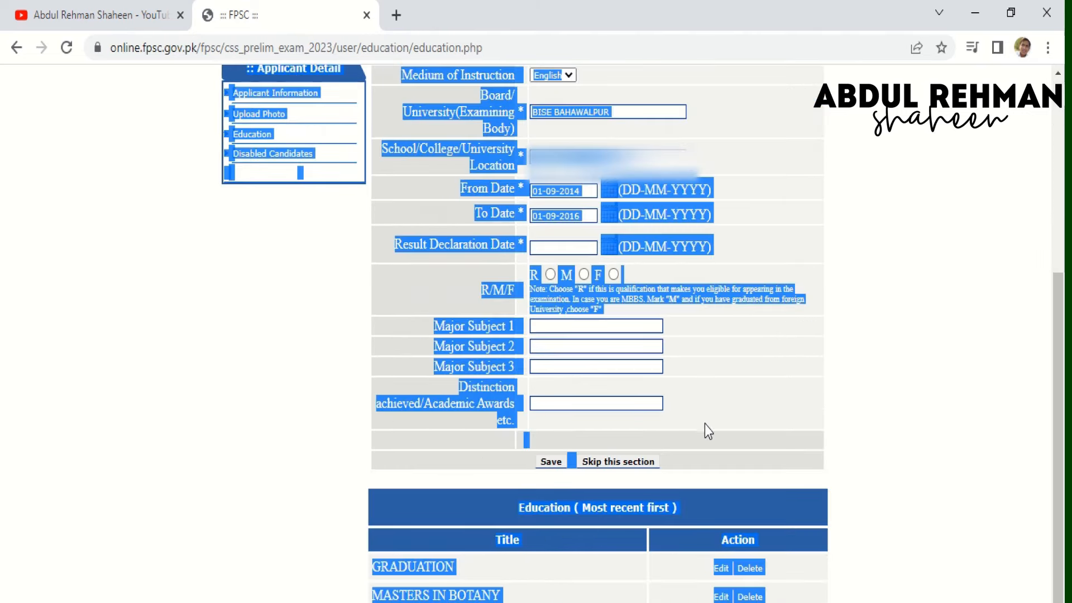
click(835, 398)
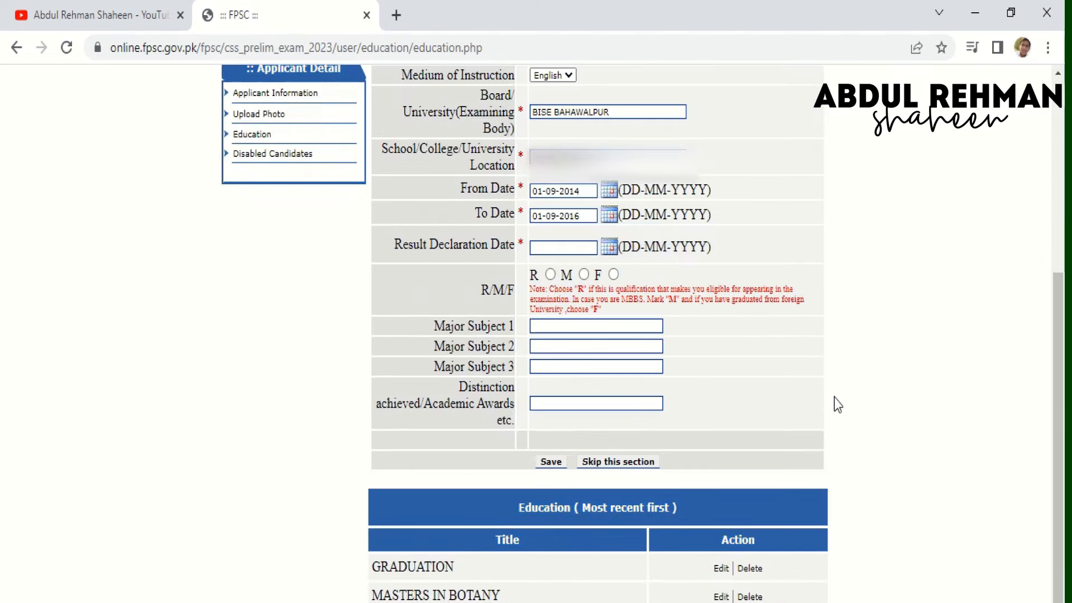
click(610, 246)
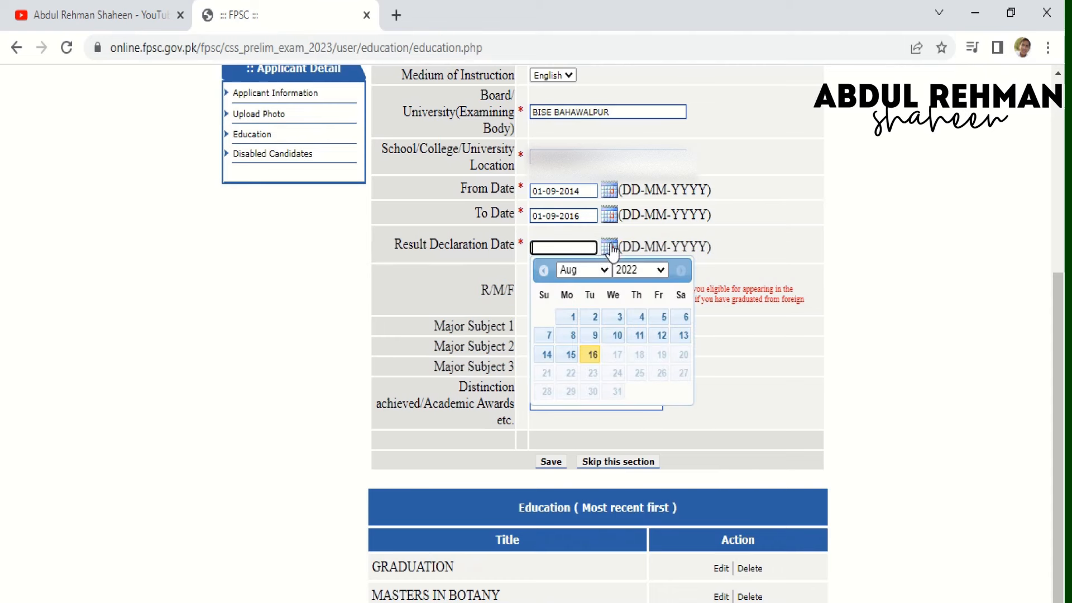
click(637, 273)
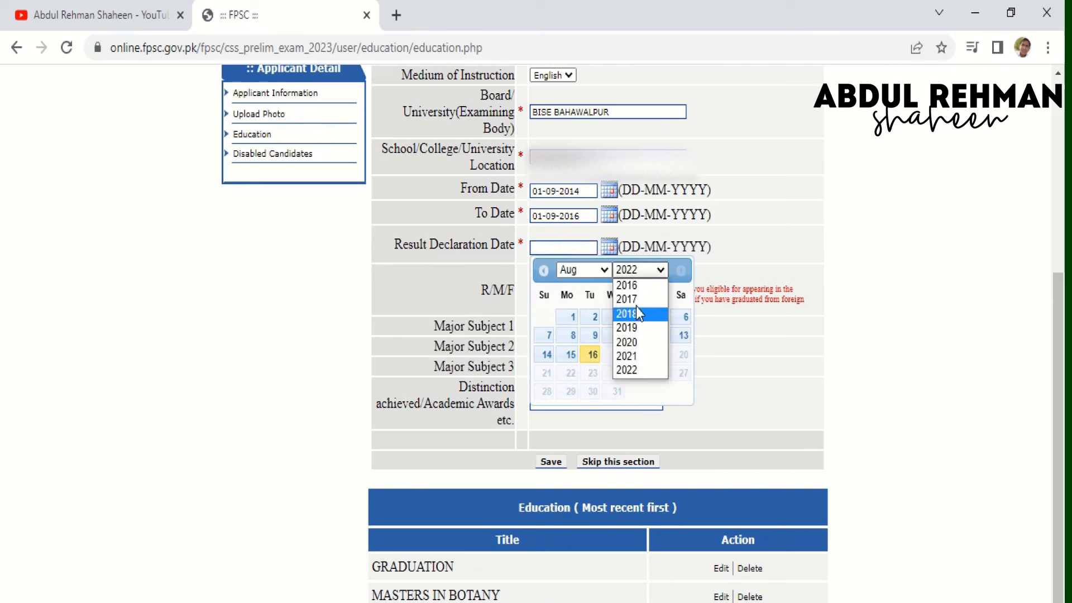
click(635, 286)
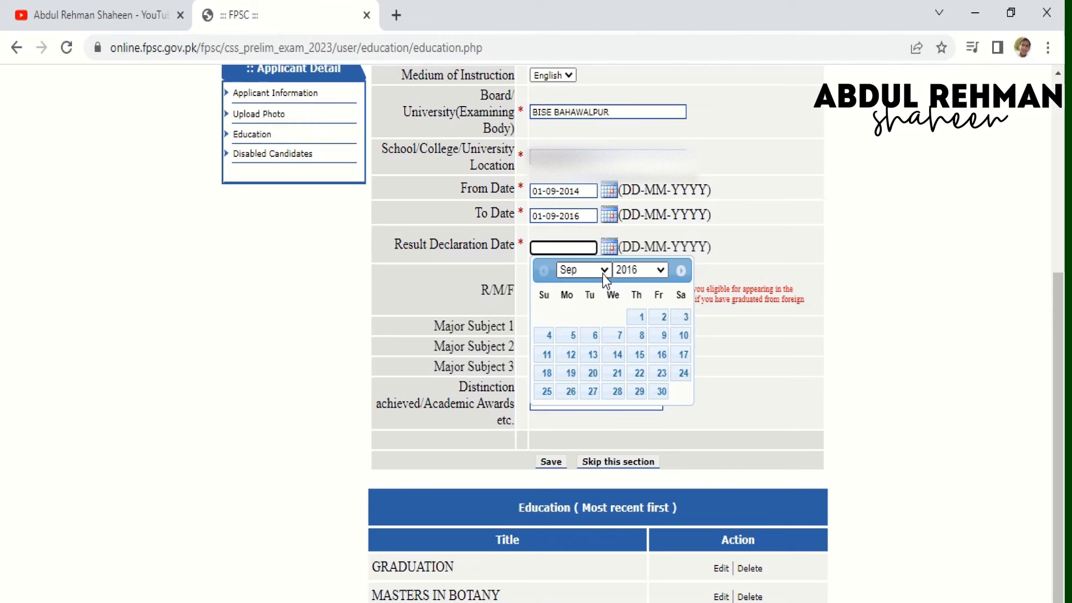
click(604, 272)
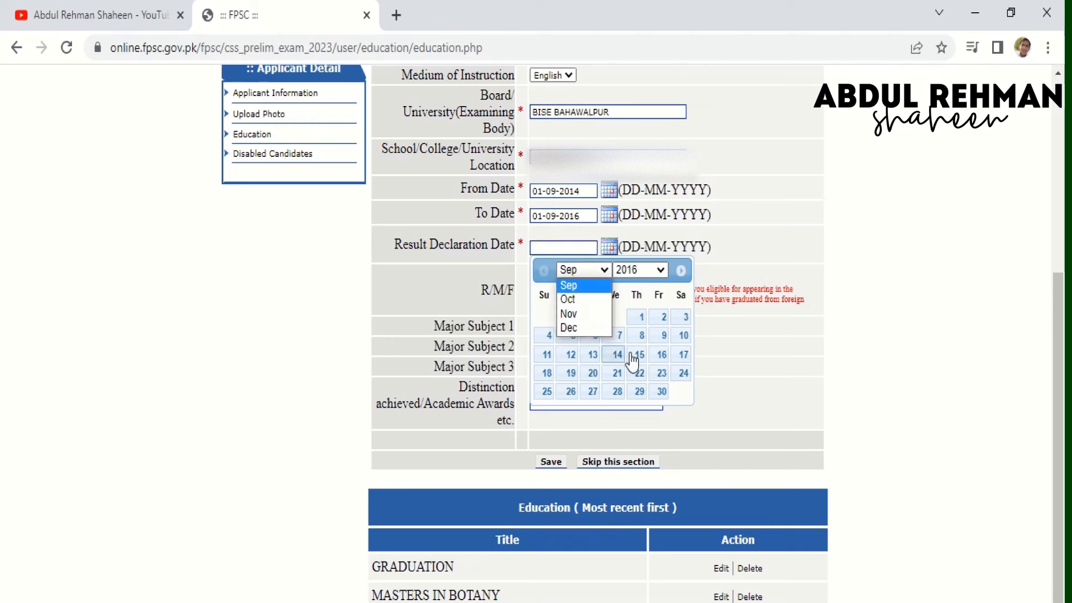
click(679, 356)
click(680, 357)
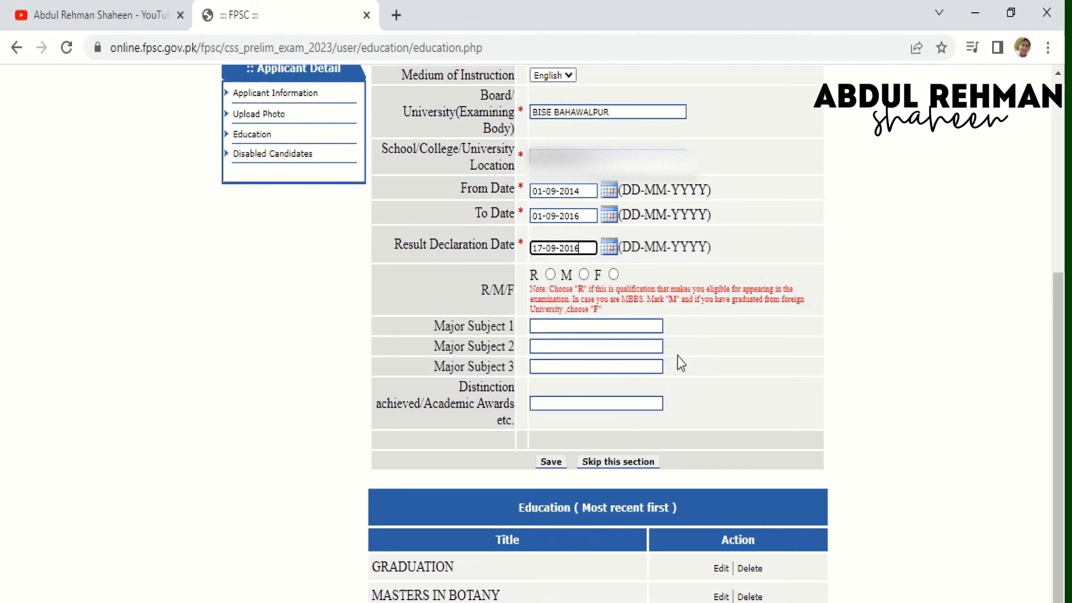
- Enter PHYSICS, CHEMSITRY and BIOLOGY as Major Subjects 1–3 and save the Intermediate record
click(546, 329)
text(PHYSICS)
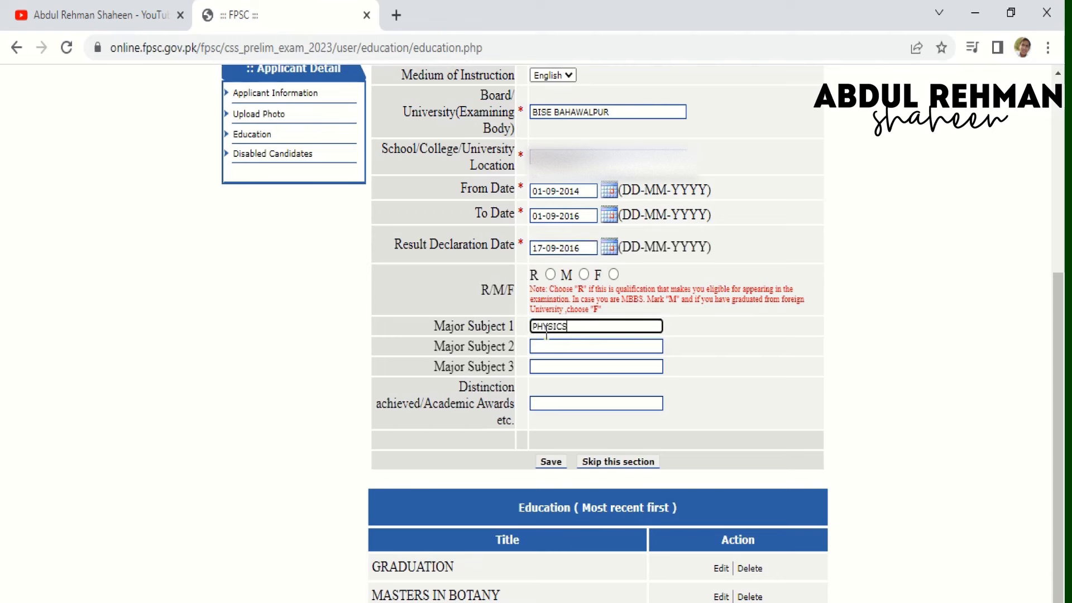
key(Tab)
text(CHEMSIT)
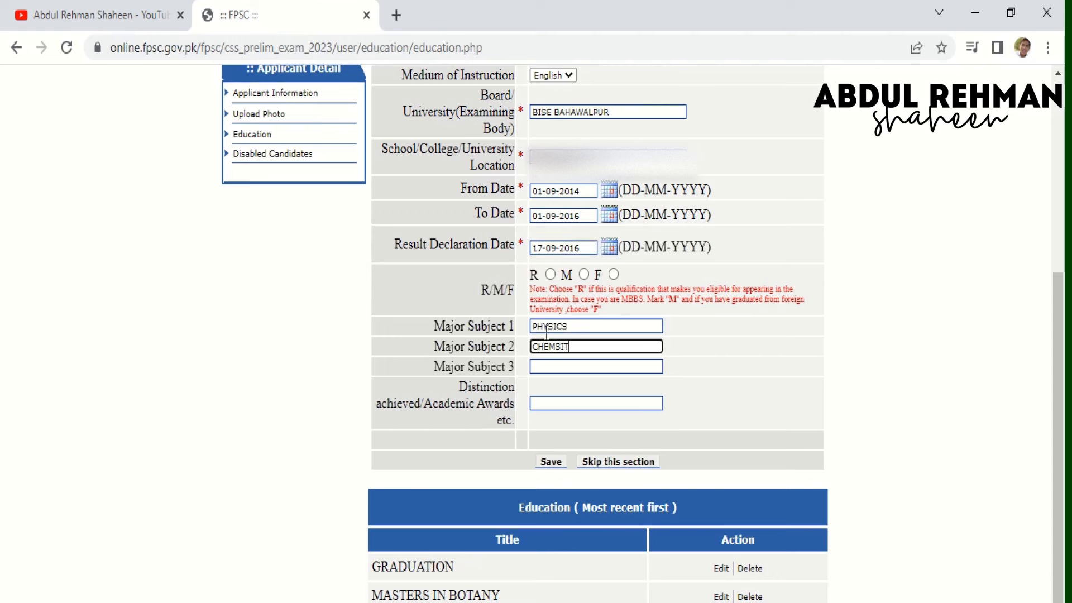
text(RY)
key(Tab)
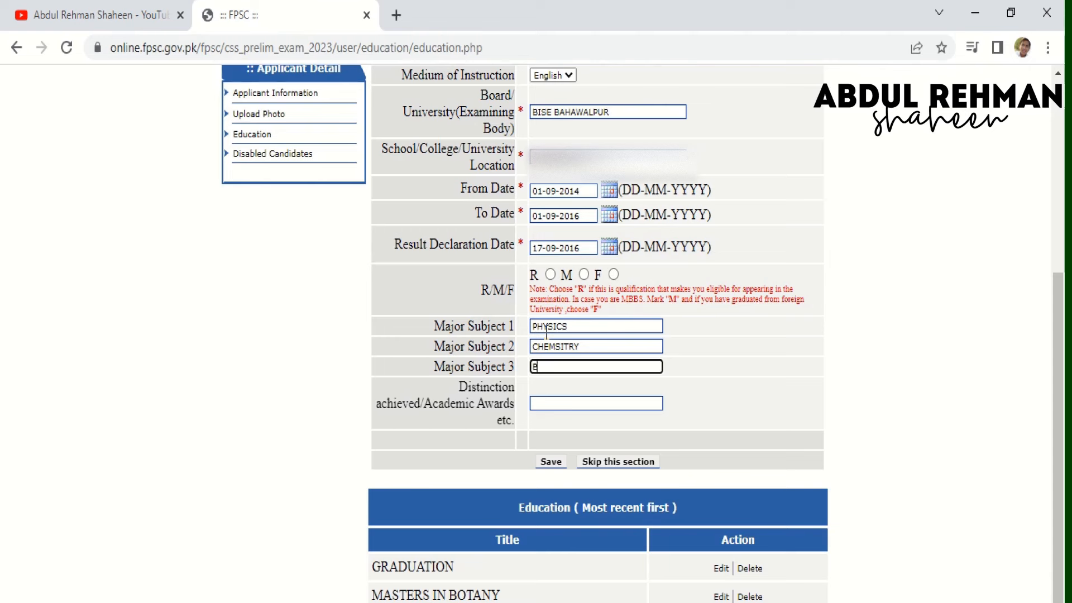
text(BIOLOGY)
click(558, 457)
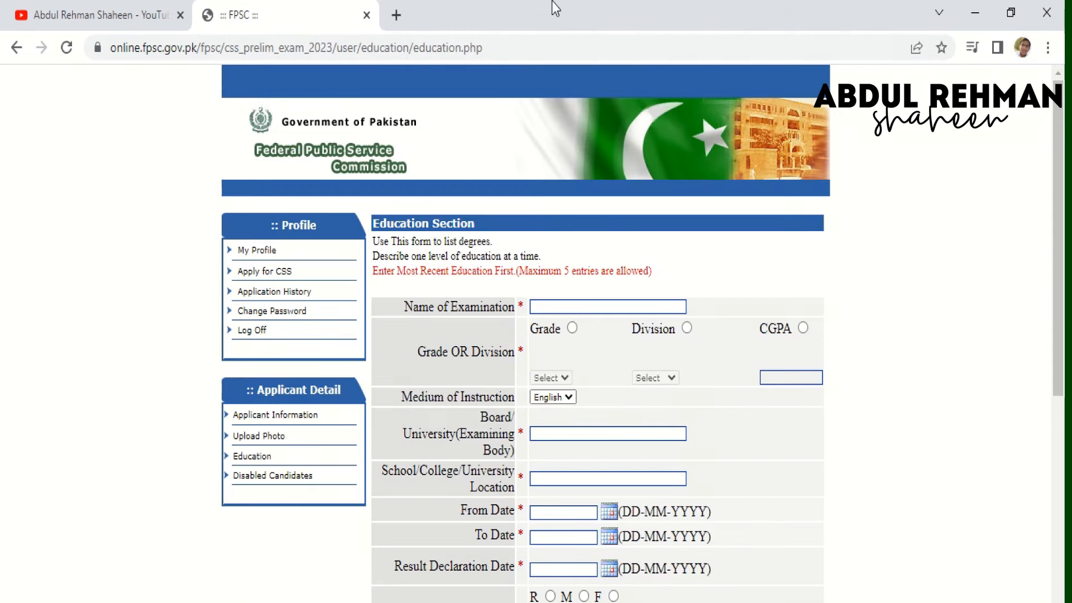
mouse_move(553, 8)
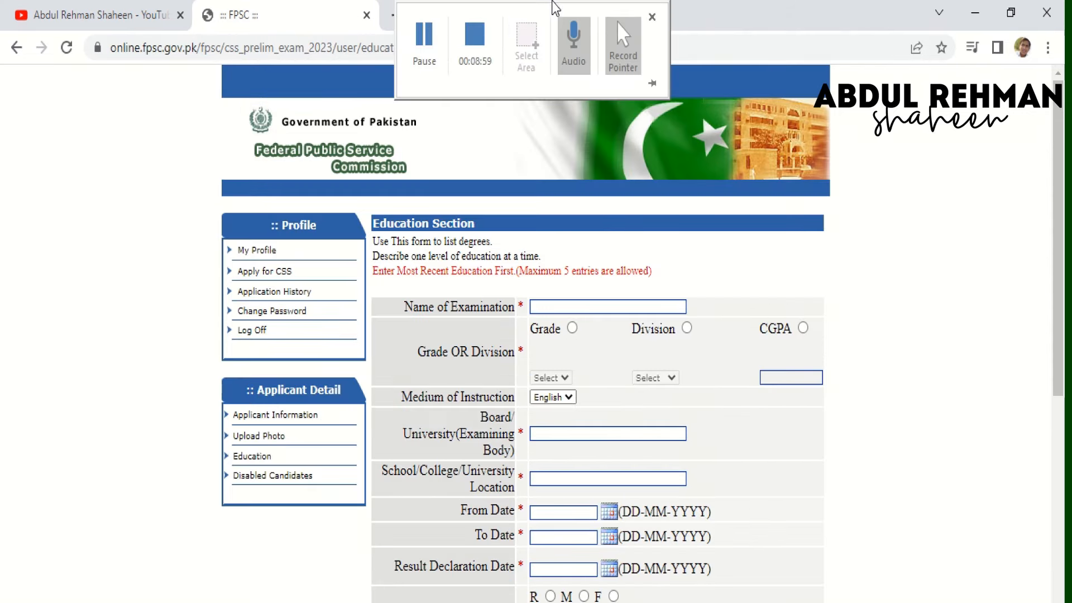
click(423, 50)
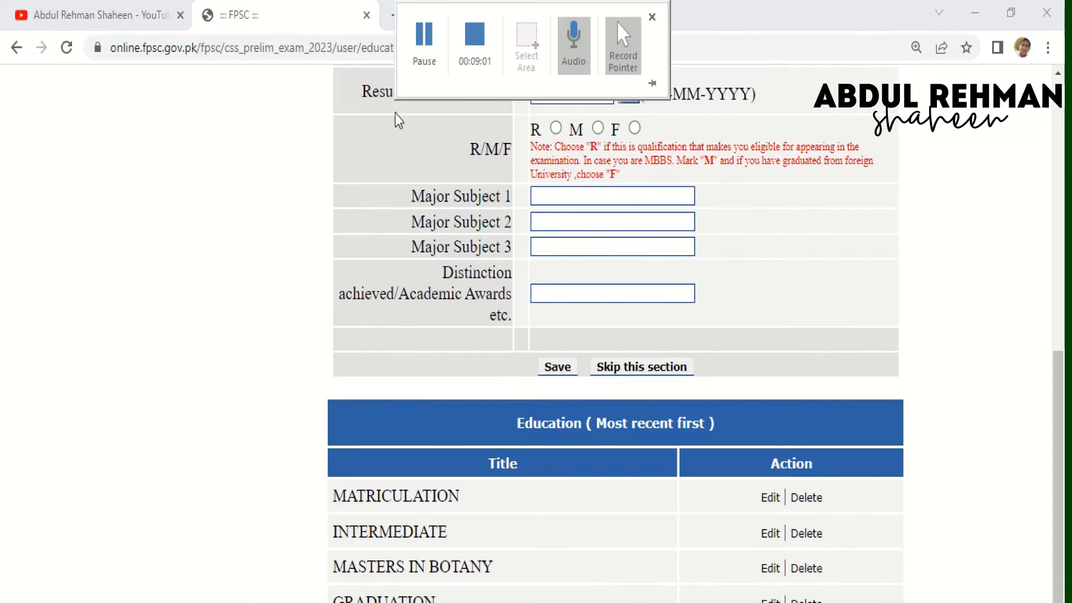
mouse_move(517, 18)
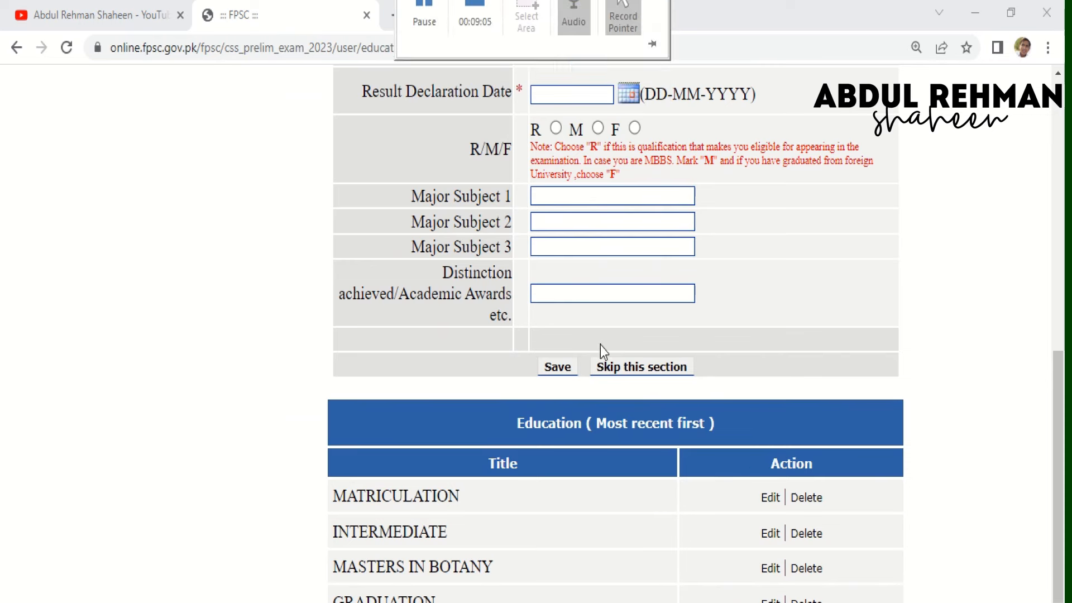
- Skip education, save no disability or assistance, then start the CSS 2023 MPT application
click(606, 370)
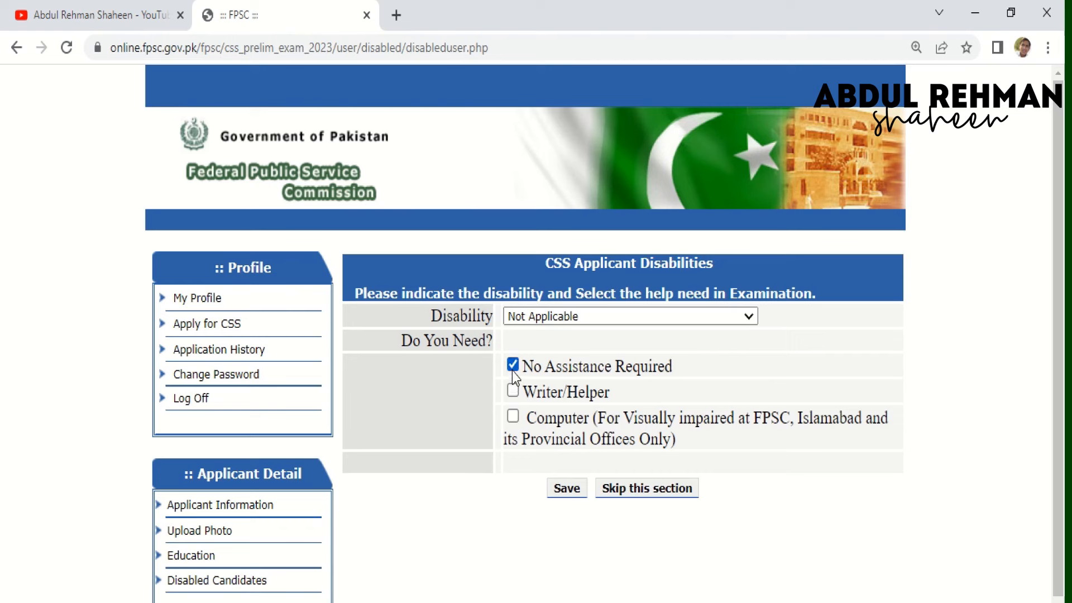
click(565, 494)
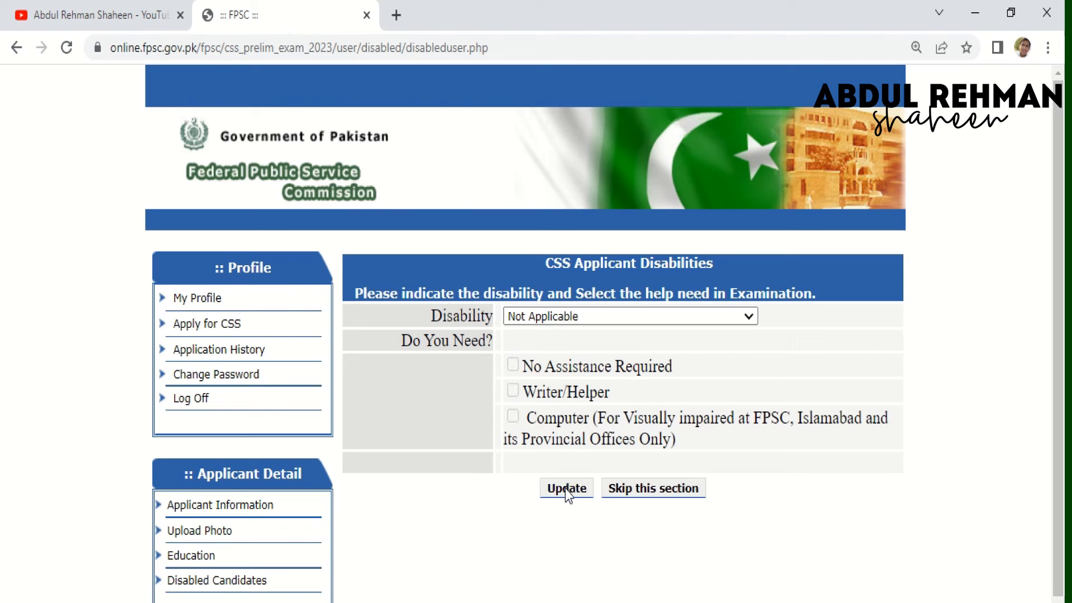
click(625, 496)
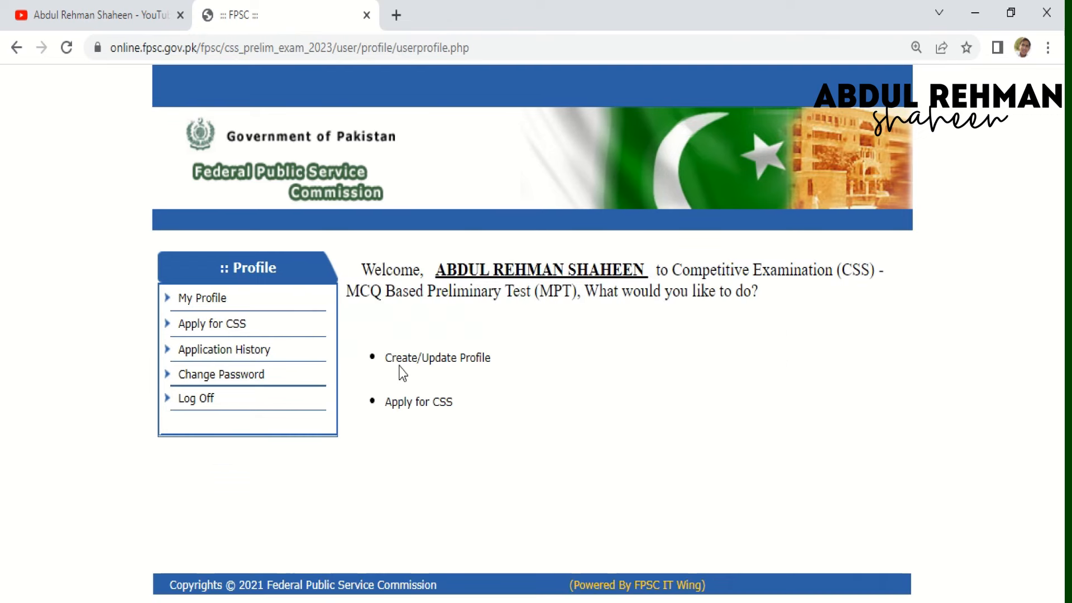
click(419, 410)
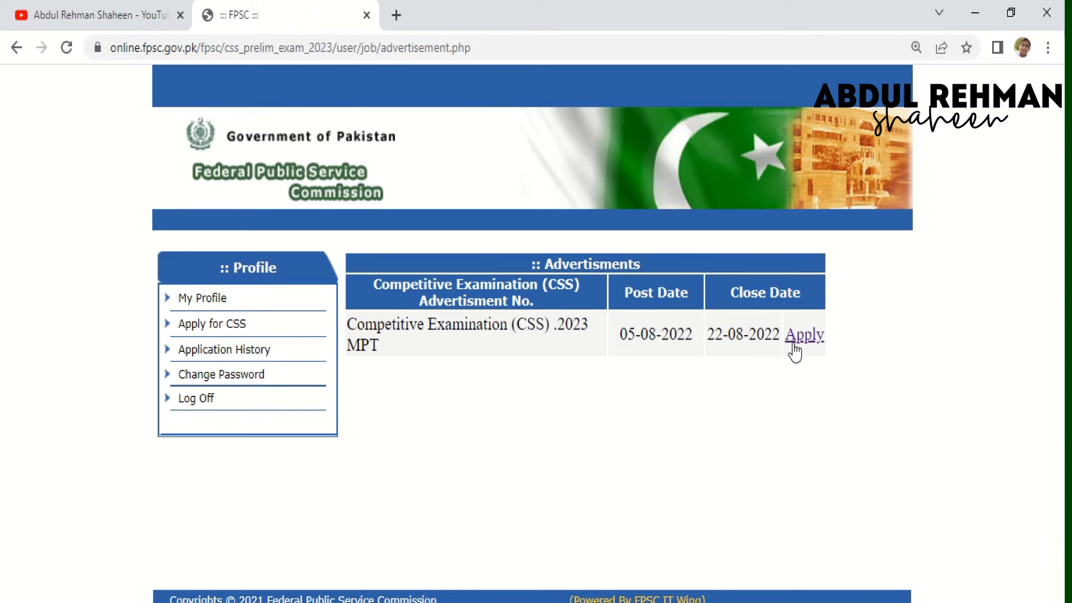
click(797, 344)
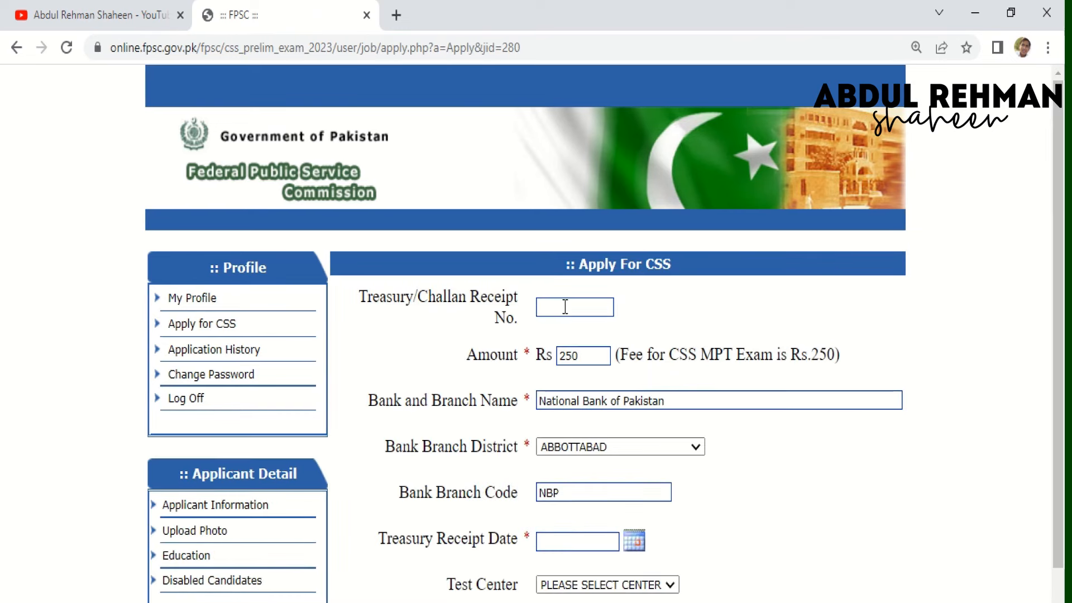
- Minimize the browser and drag the challan photo up to show the Rs. 250 receipt
click(974, 14)
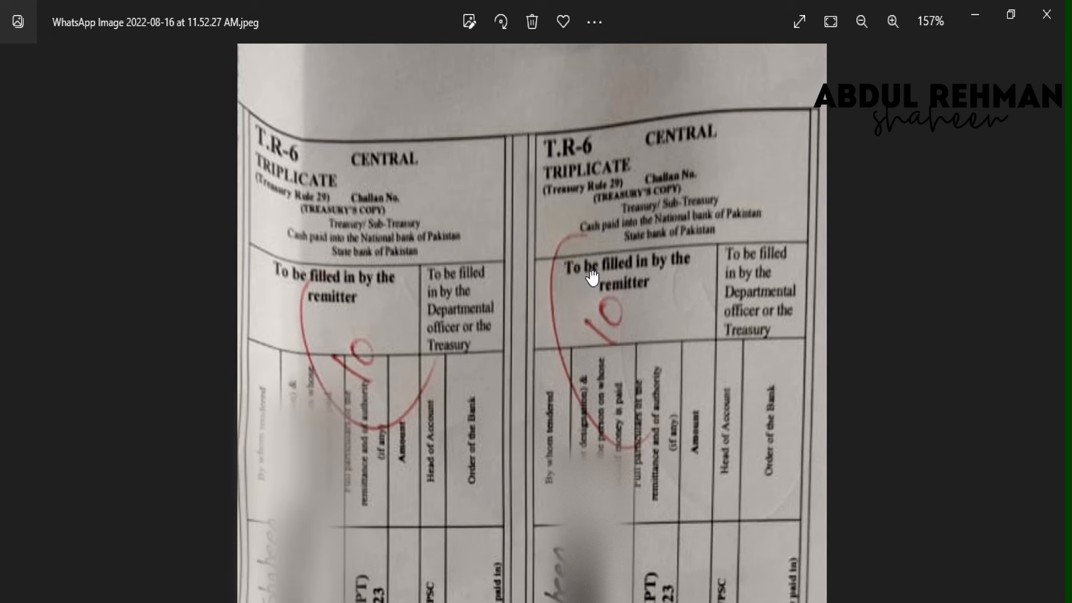
drag(592, 277, 662, 6)
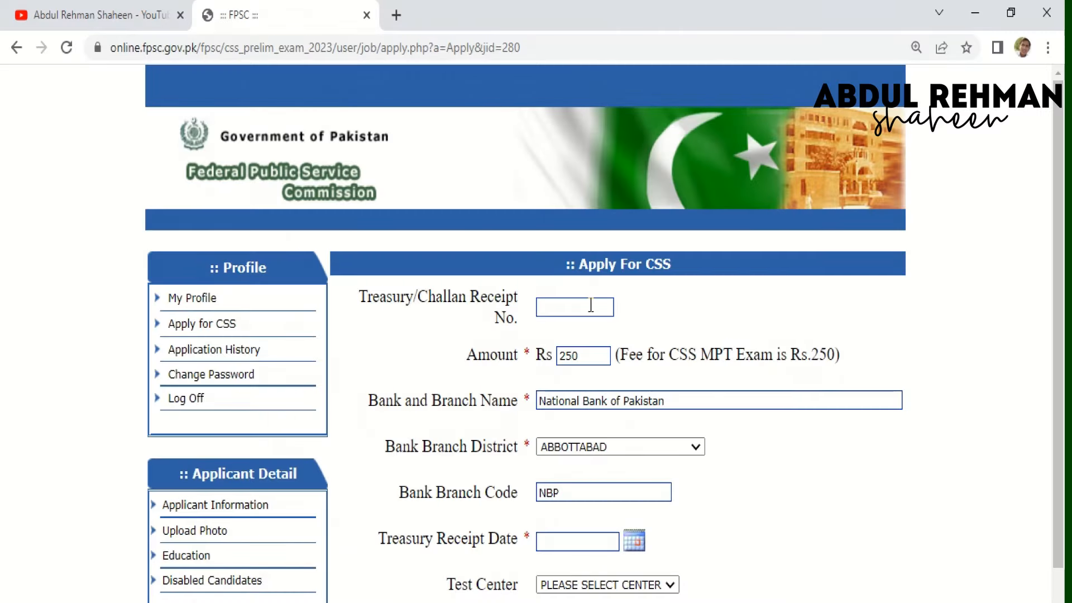
- Enter receipt number 10, branch Model Town RYK, district RAHIM YAR KHAN and branch code NBP 0391
click(591, 306)
text(10)
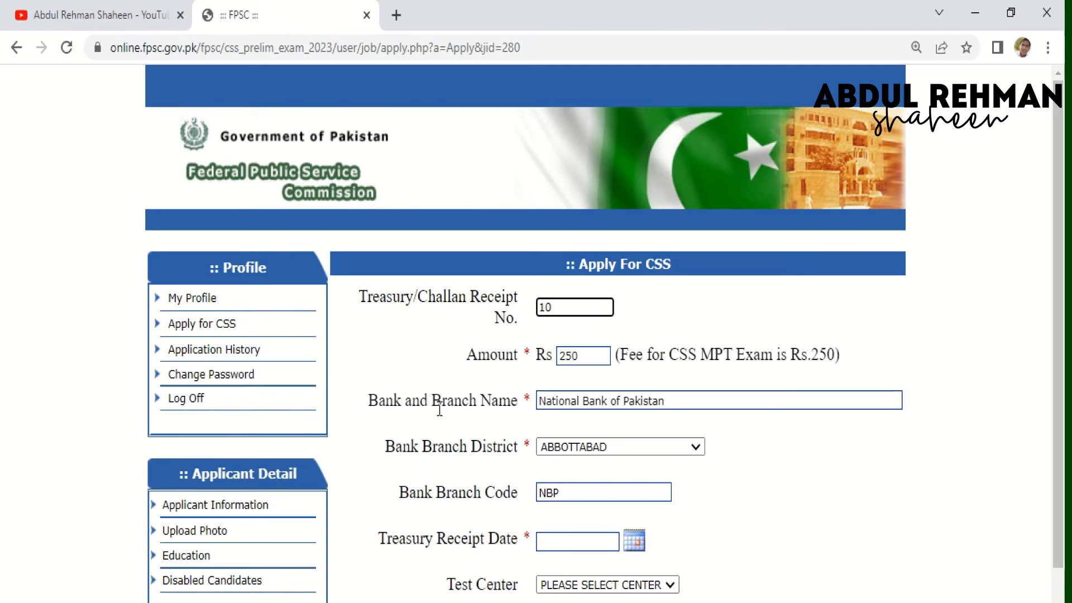
click(671, 405)
text(M)
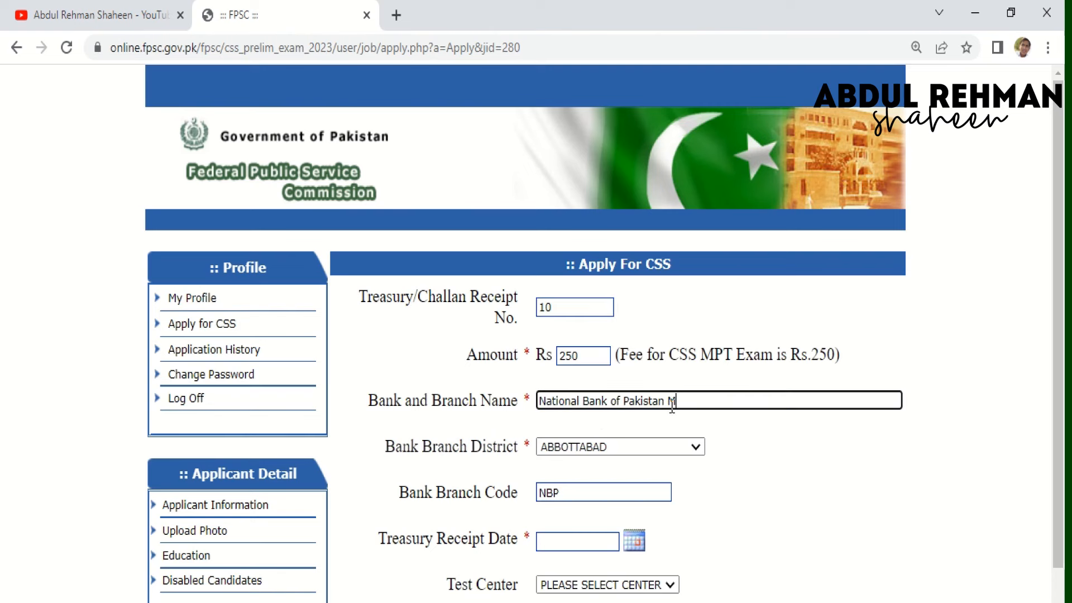
text(odel Town RYK)
click(679, 441)
key(r)
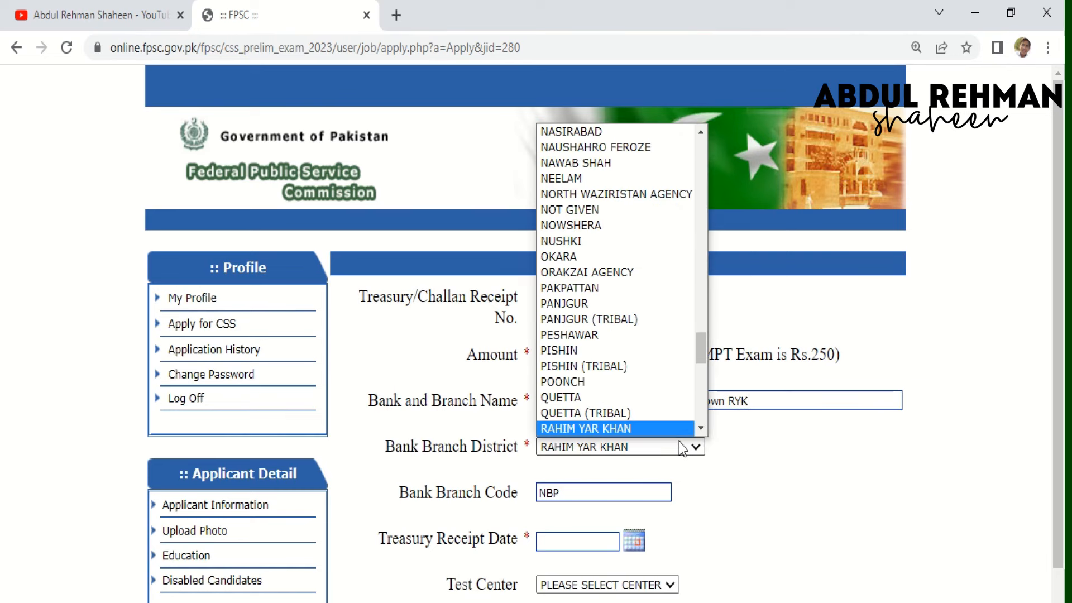
key(Return)
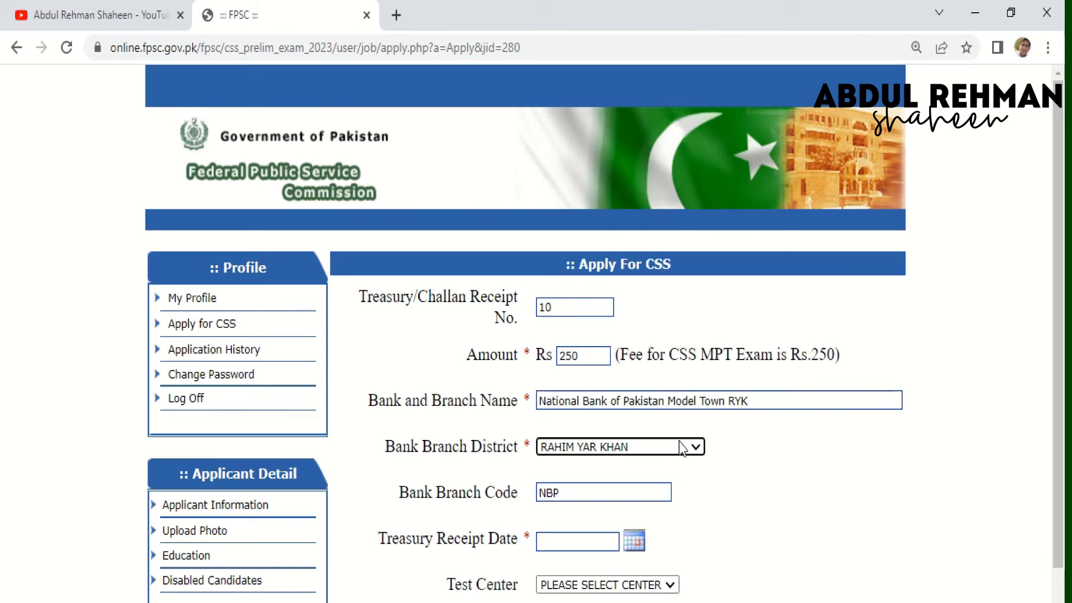
click(598, 488)
text(NBP)
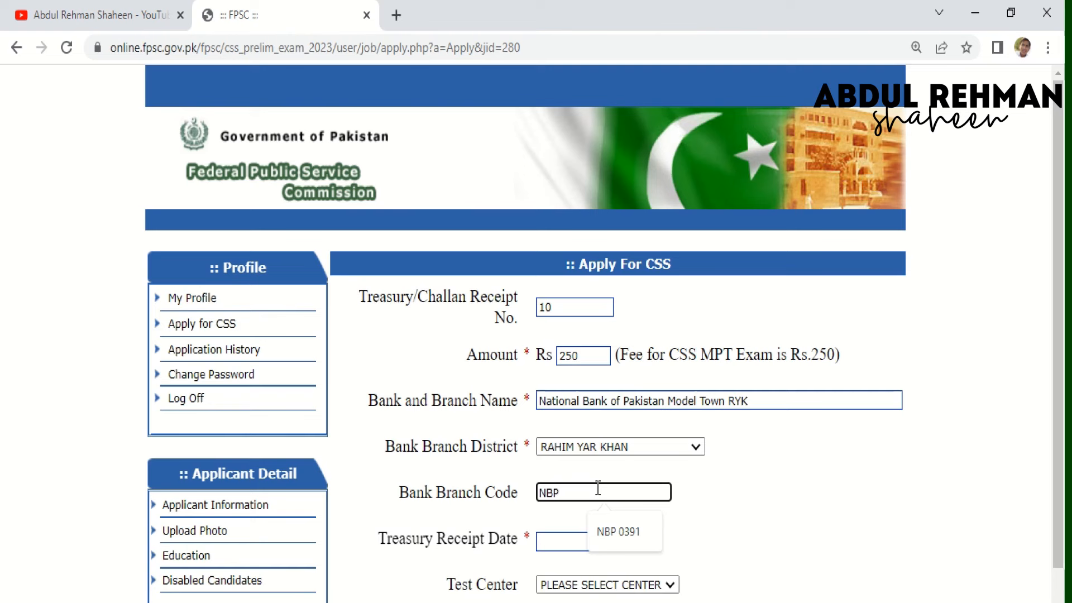
click(595, 536)
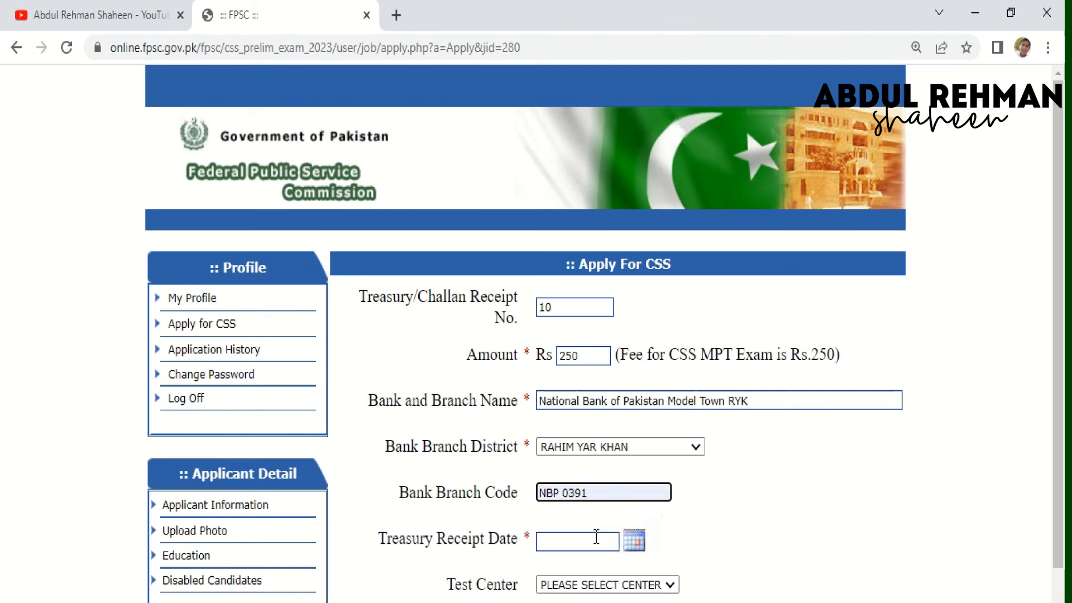
- Set the receipt date to 16-08-2022, choose the BAHAWALPUR test centre, and proceed to review
click(637, 550)
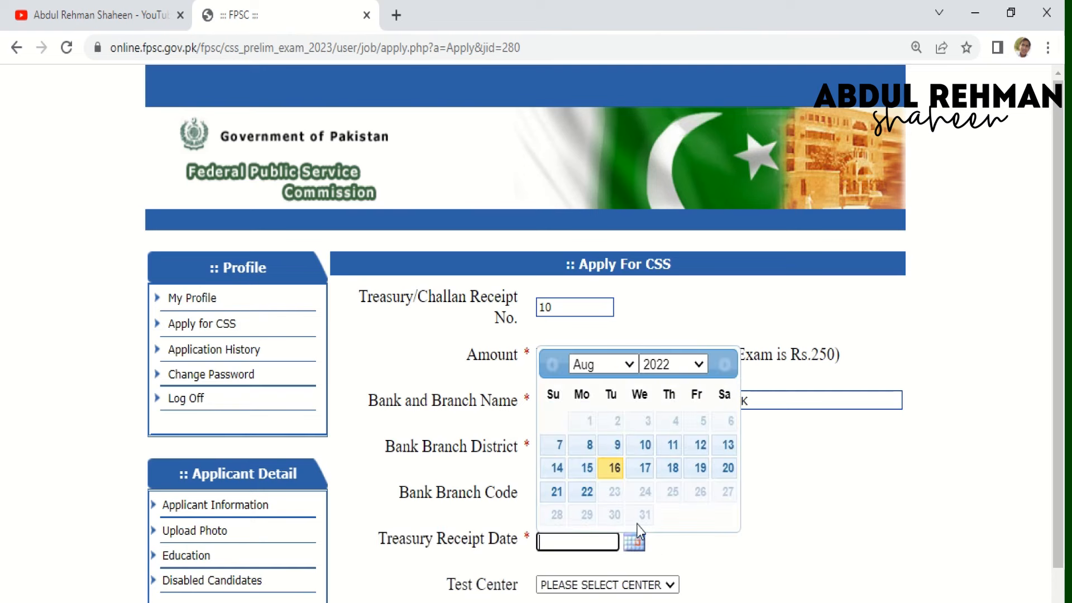
click(619, 473)
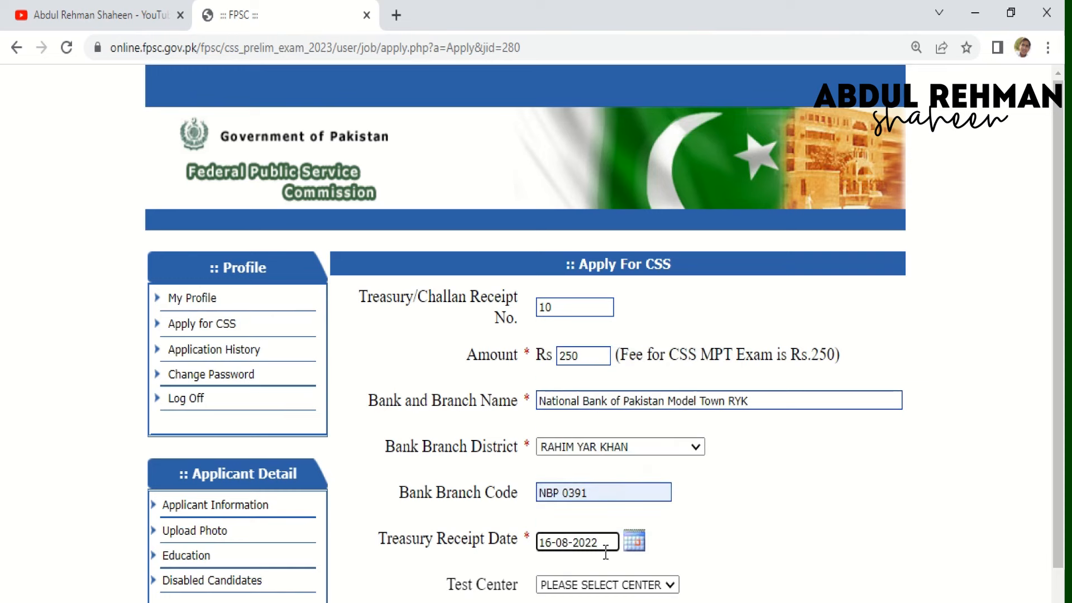
click(600, 587)
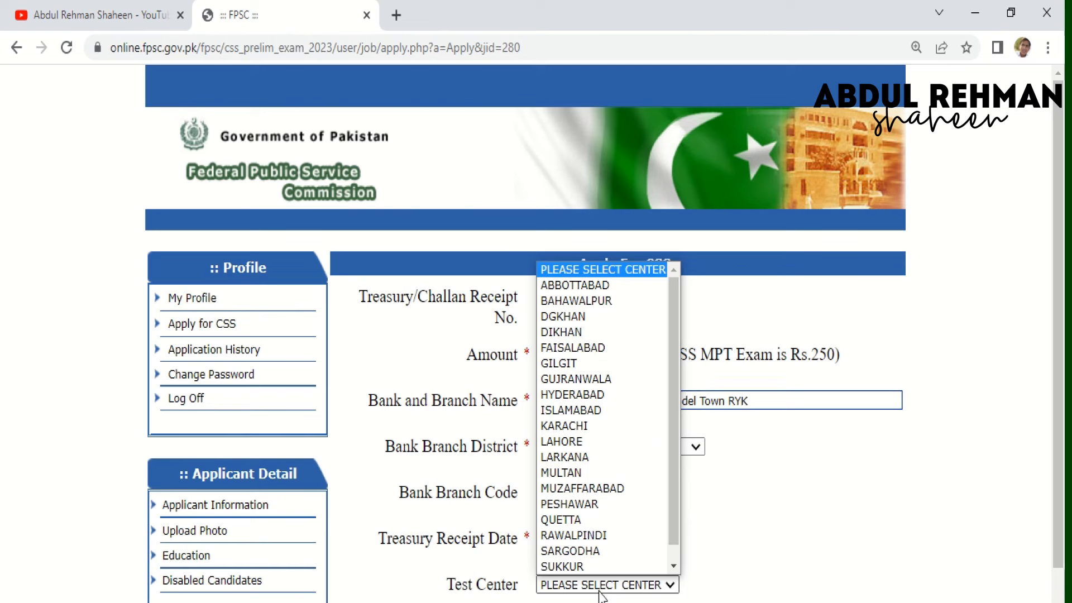
click(591, 301)
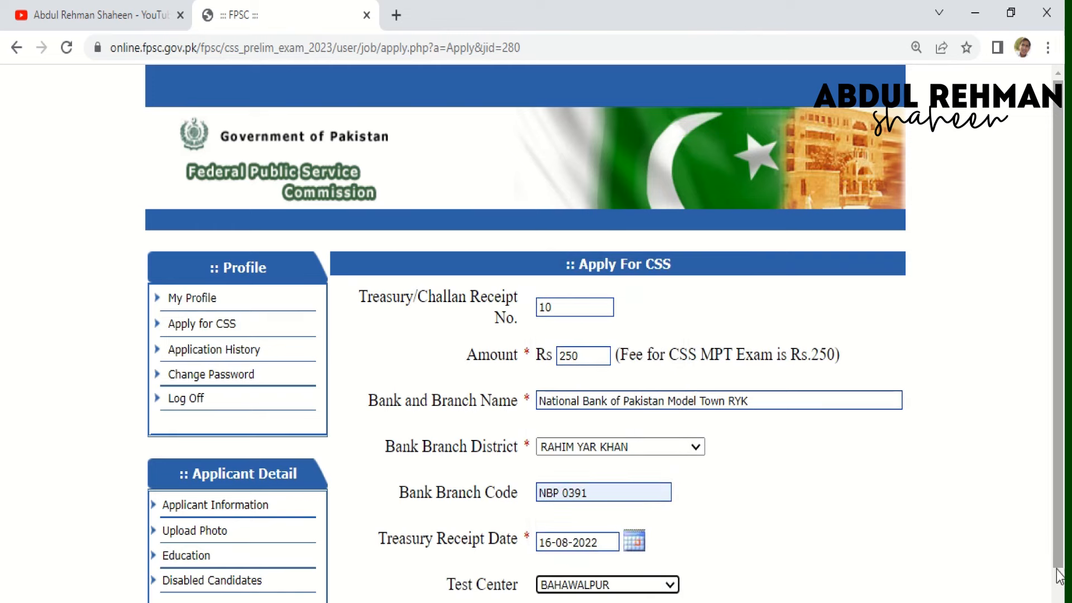
scroll(605, 342, down, 1)
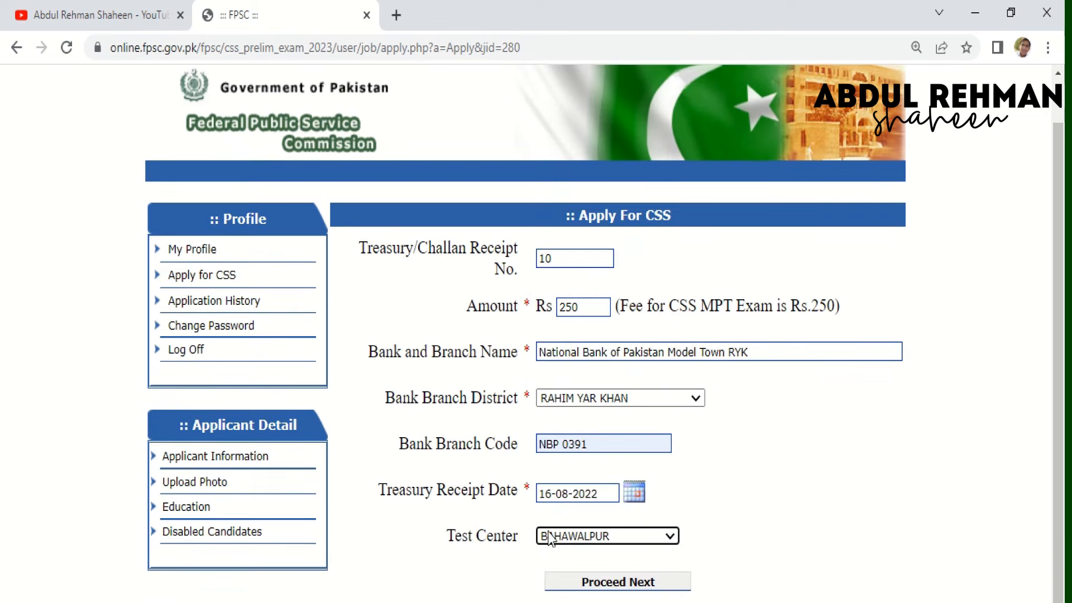
click(585, 581)
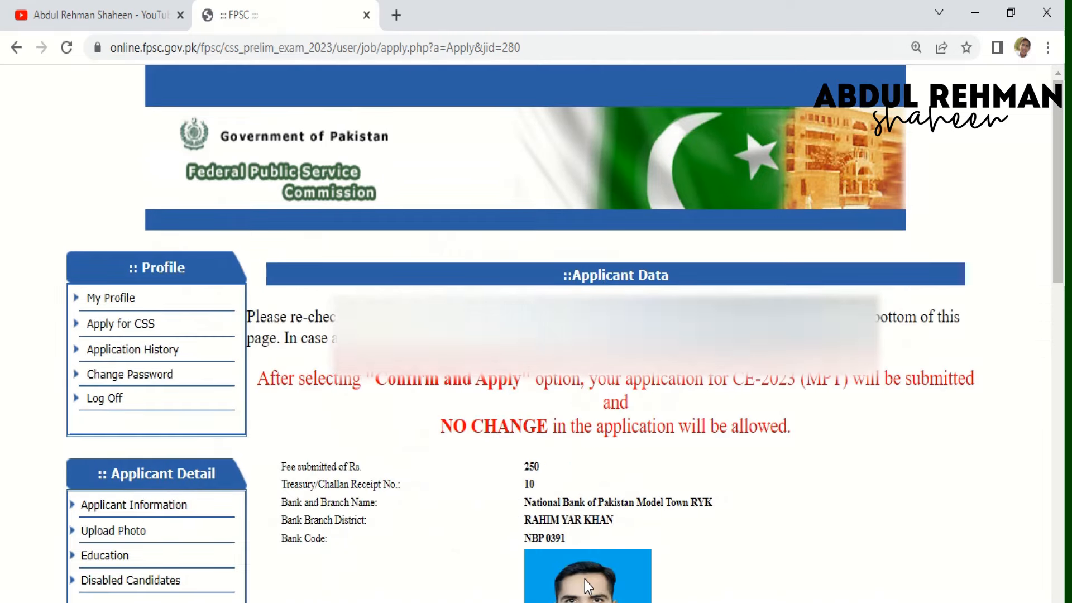
- Review the Applicant Data page to the bottom, then Confirm and Apply the CSS-2023 MPT application
scroll(1035, 588, down, 15)
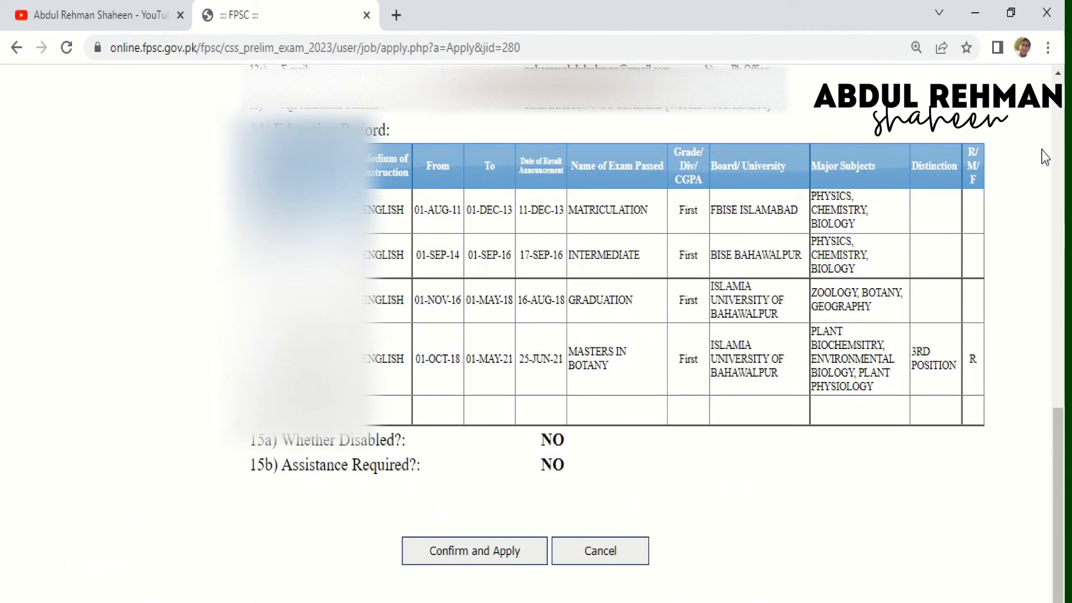
click(1057, 130)
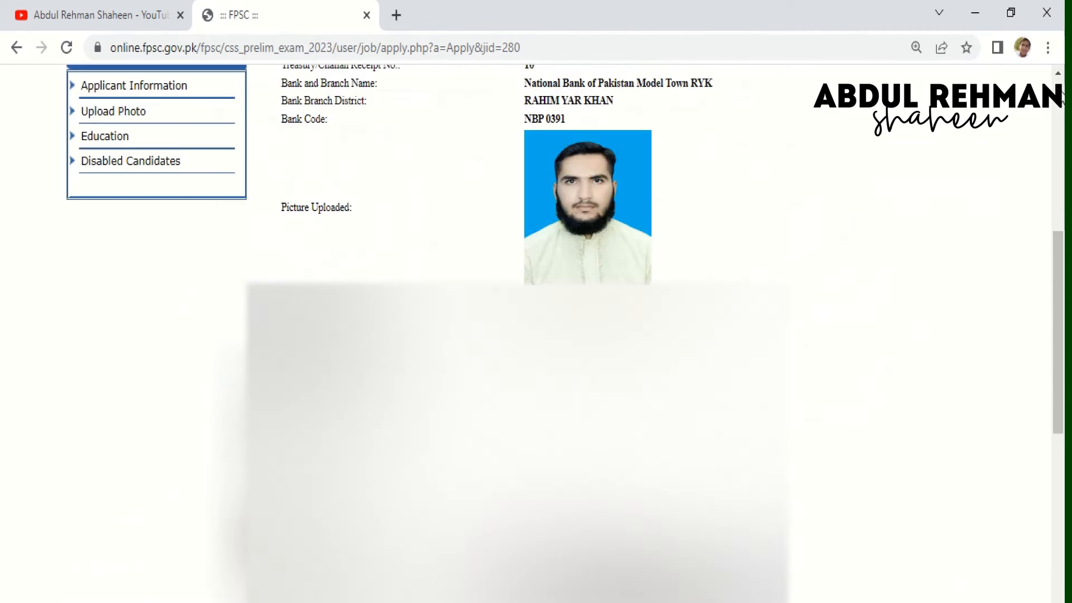
click(1057, 130)
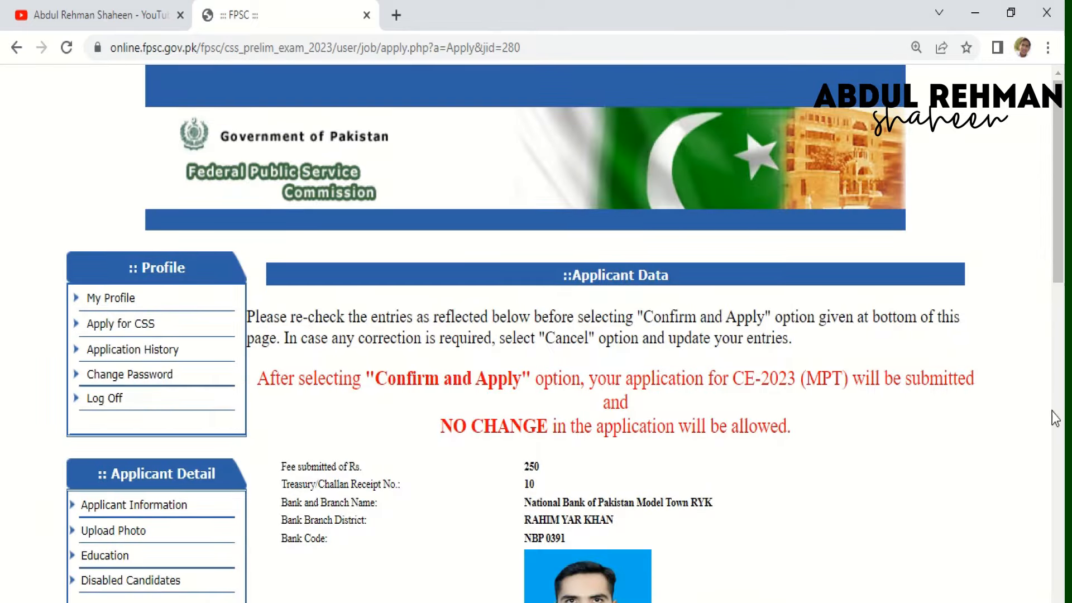
scroll(558, 335, down, 5)
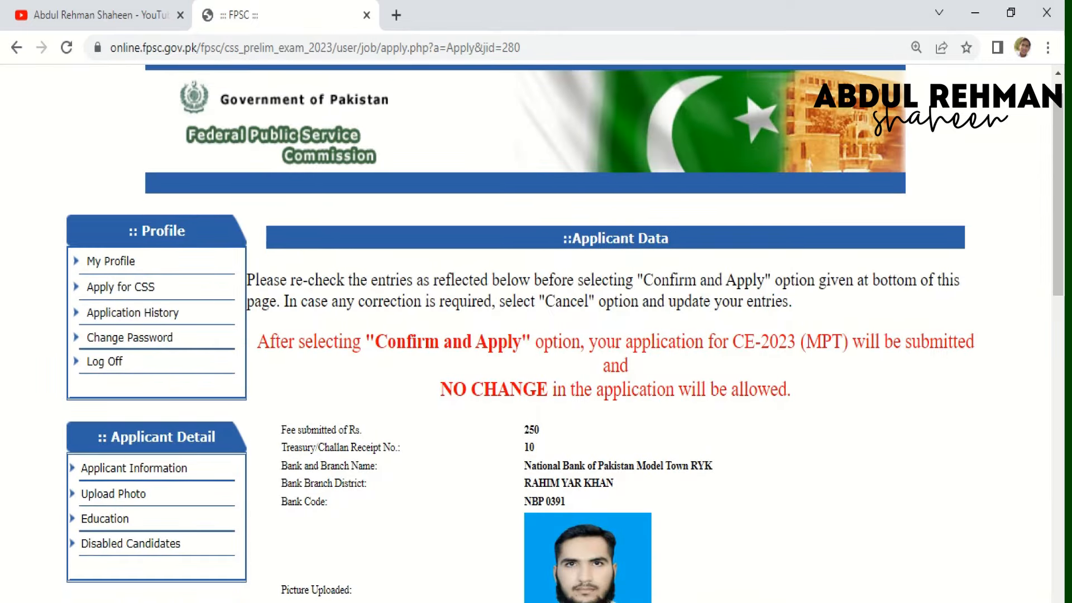
scroll(559, 335, down, 2)
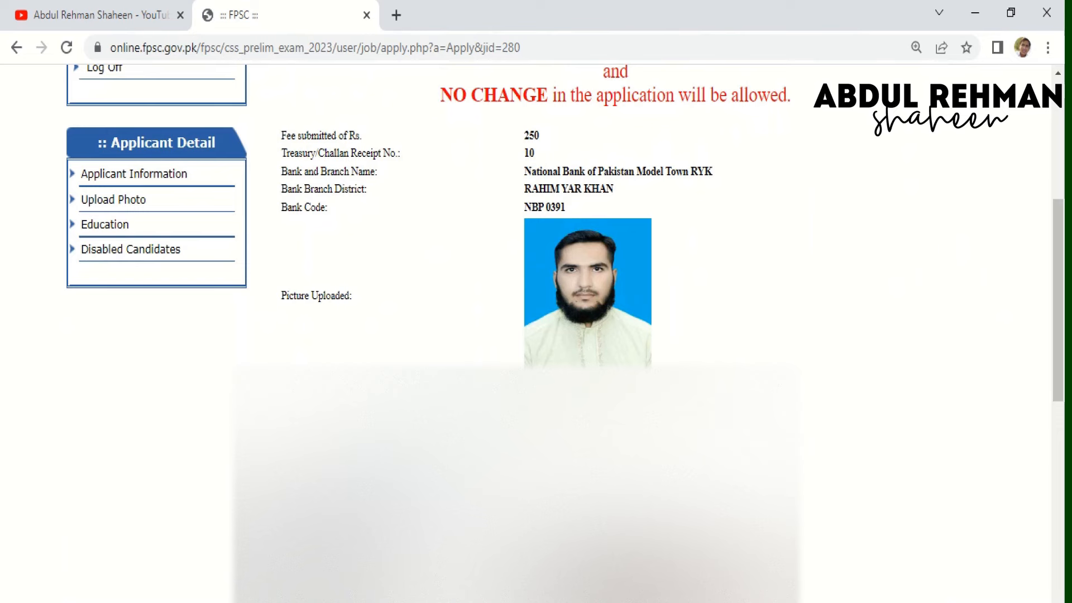
scroll(559, 335, down, 2)
scroll(558, 335, down, 1)
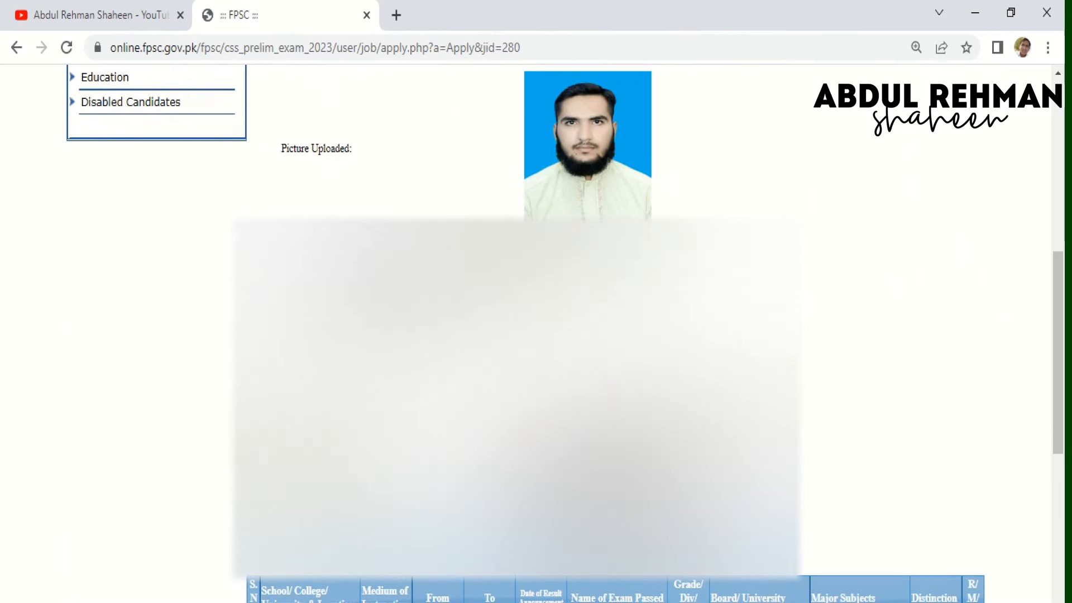
scroll(558, 335, down, 2)
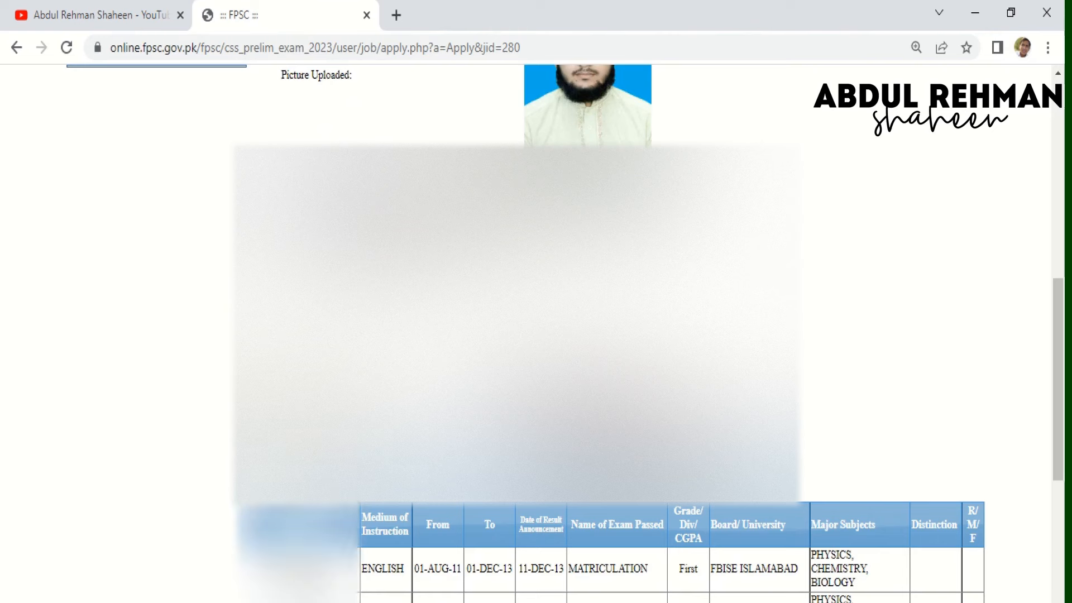
scroll(615, 335, down, 5)
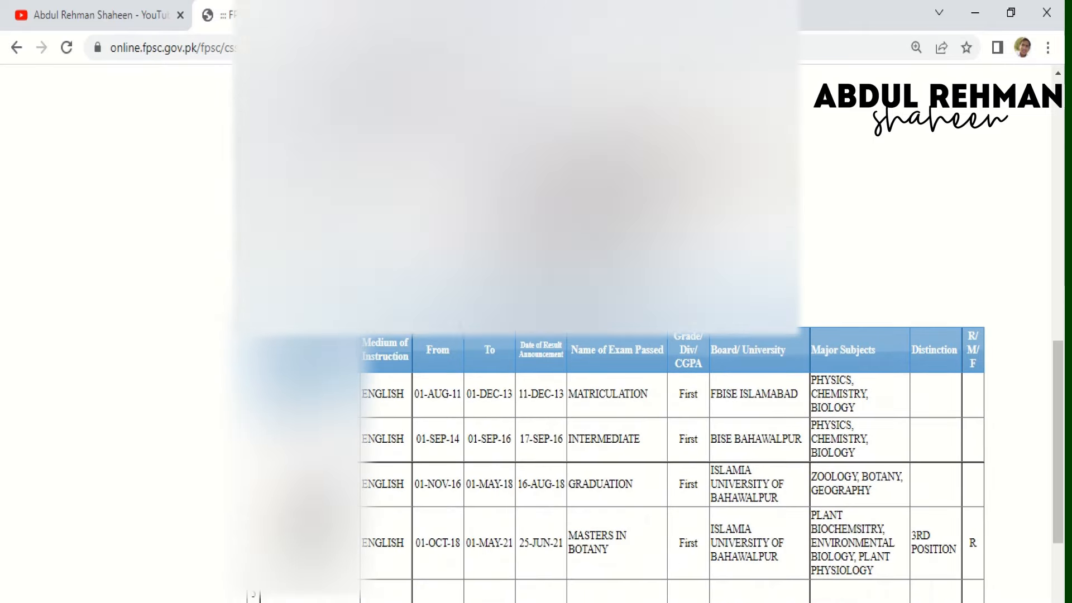
scroll(614, 335, down, 1)
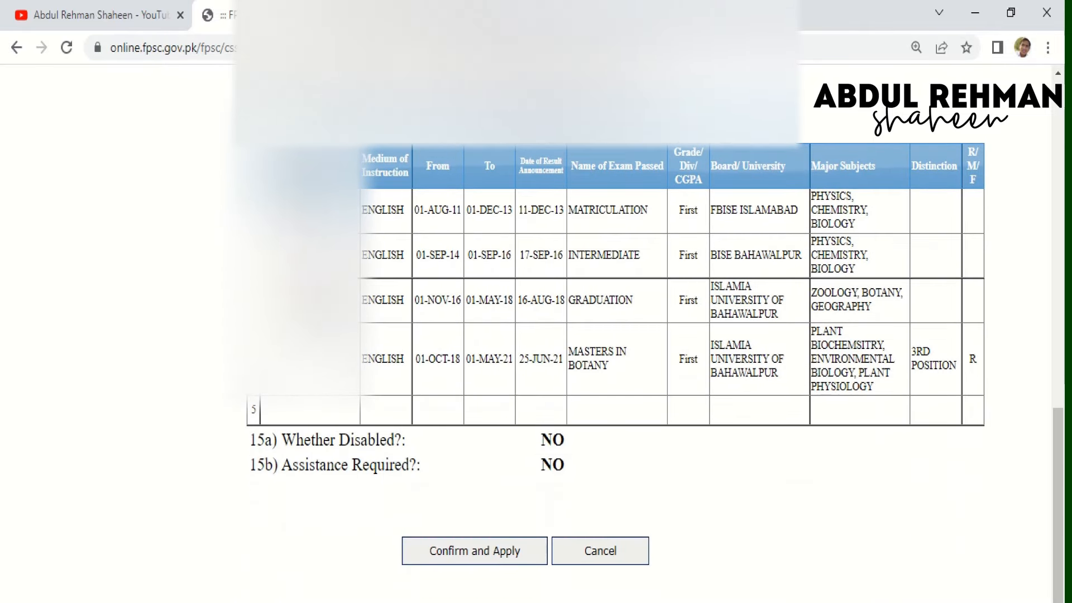
click(500, 558)
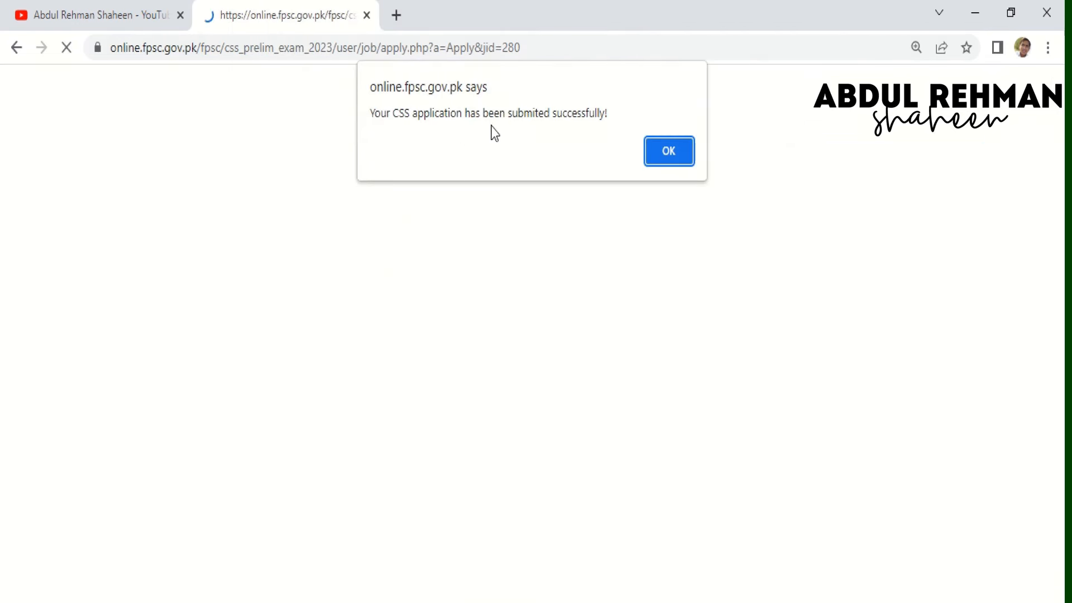
- Save the application's Print View as a PDF in Downloads, then log off the portal
click(658, 151)
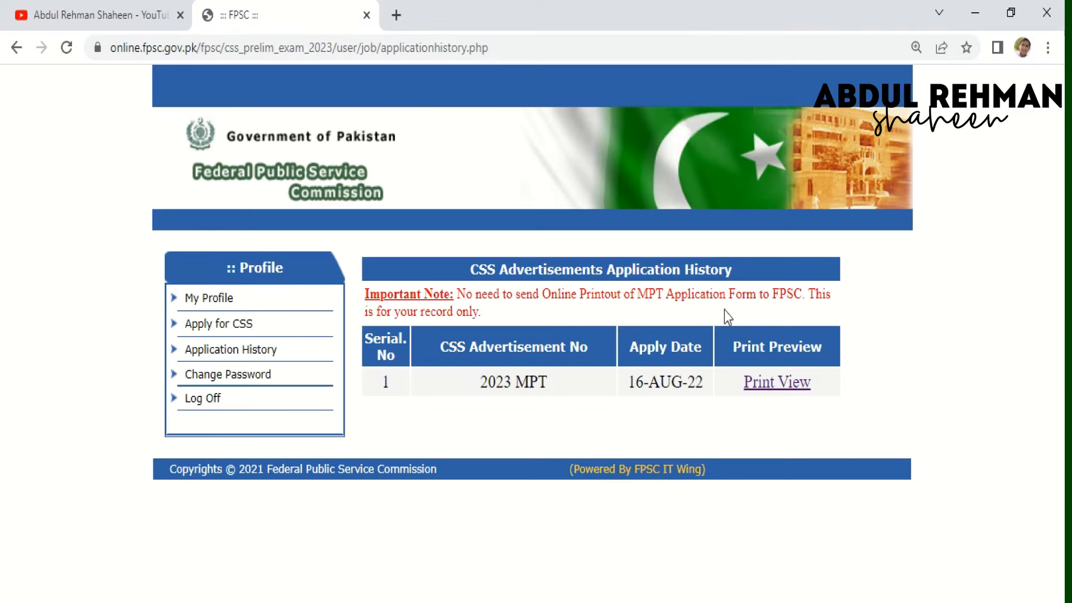
click(763, 391)
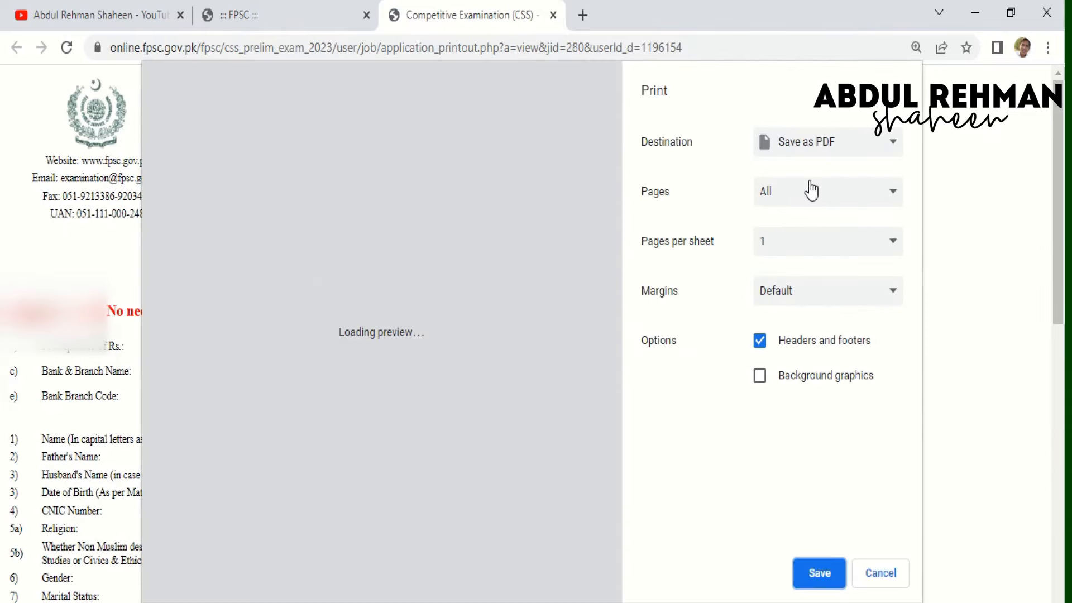
click(816, 580)
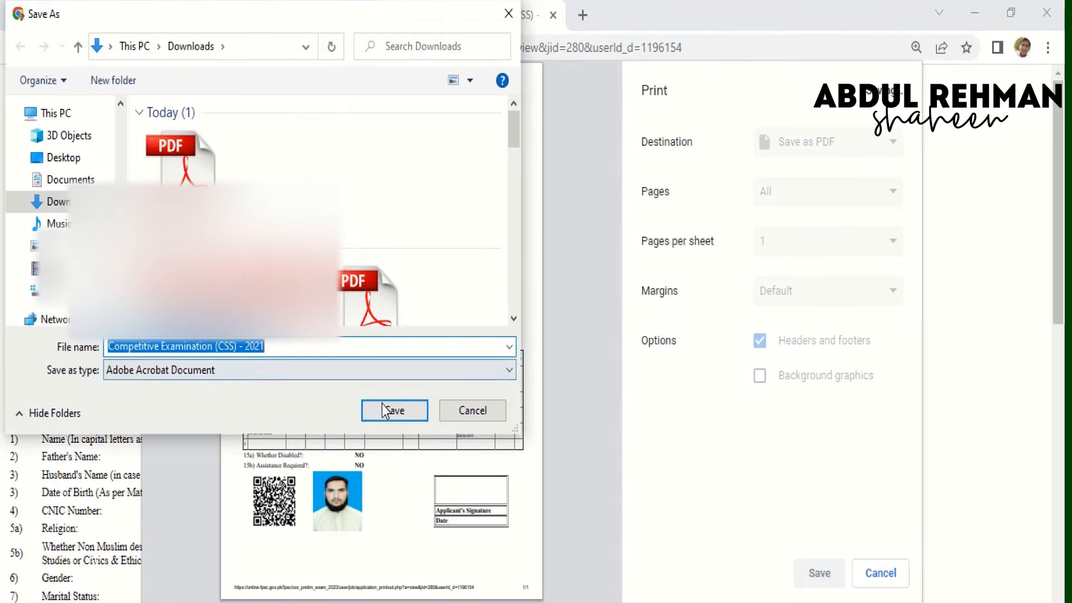
click(382, 407)
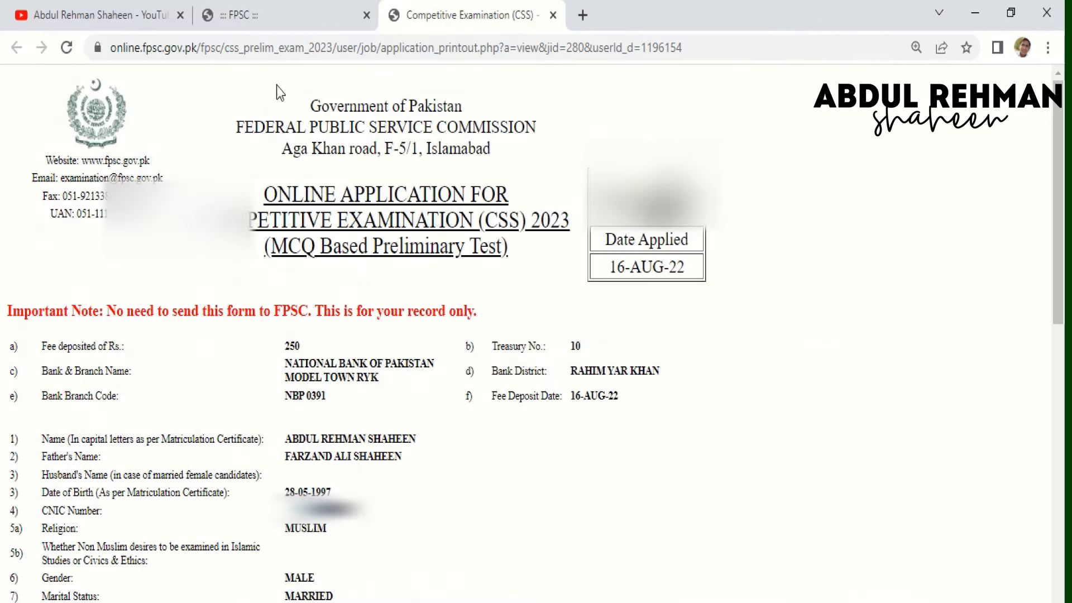
click(329, 15)
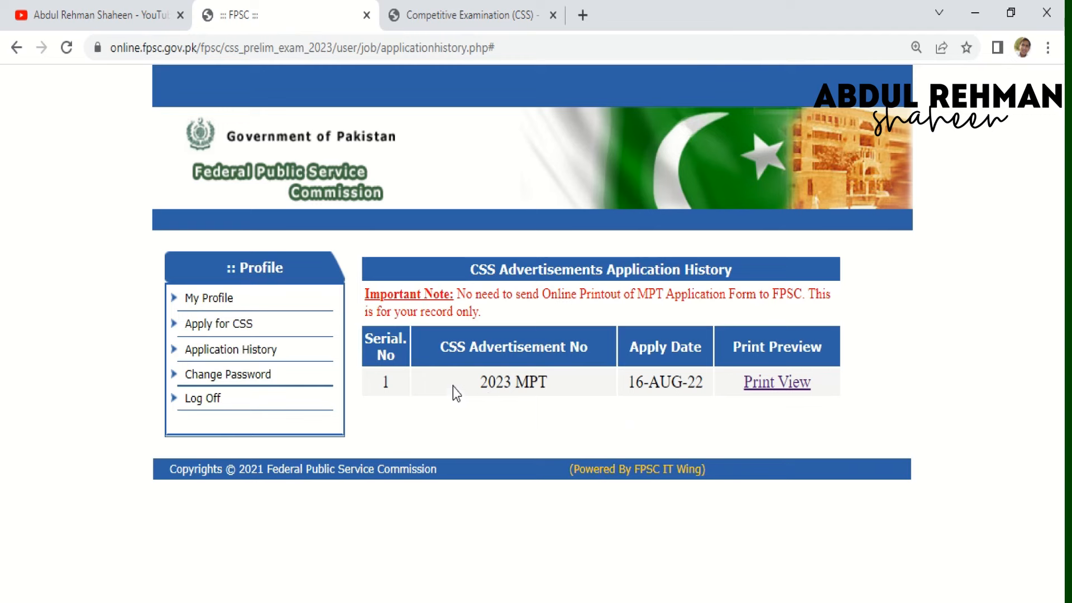
click(219, 401)
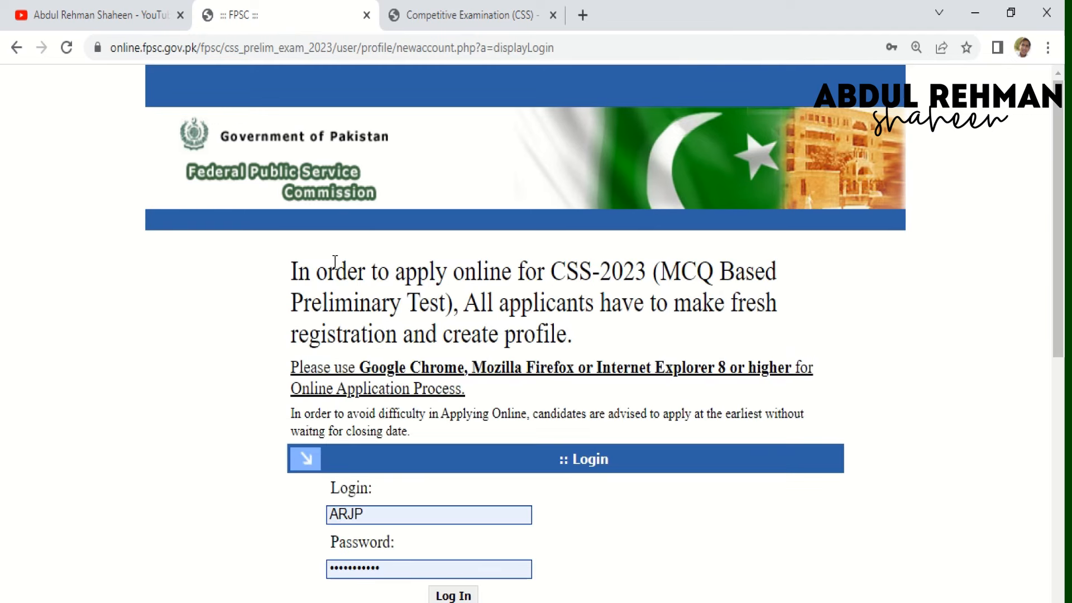